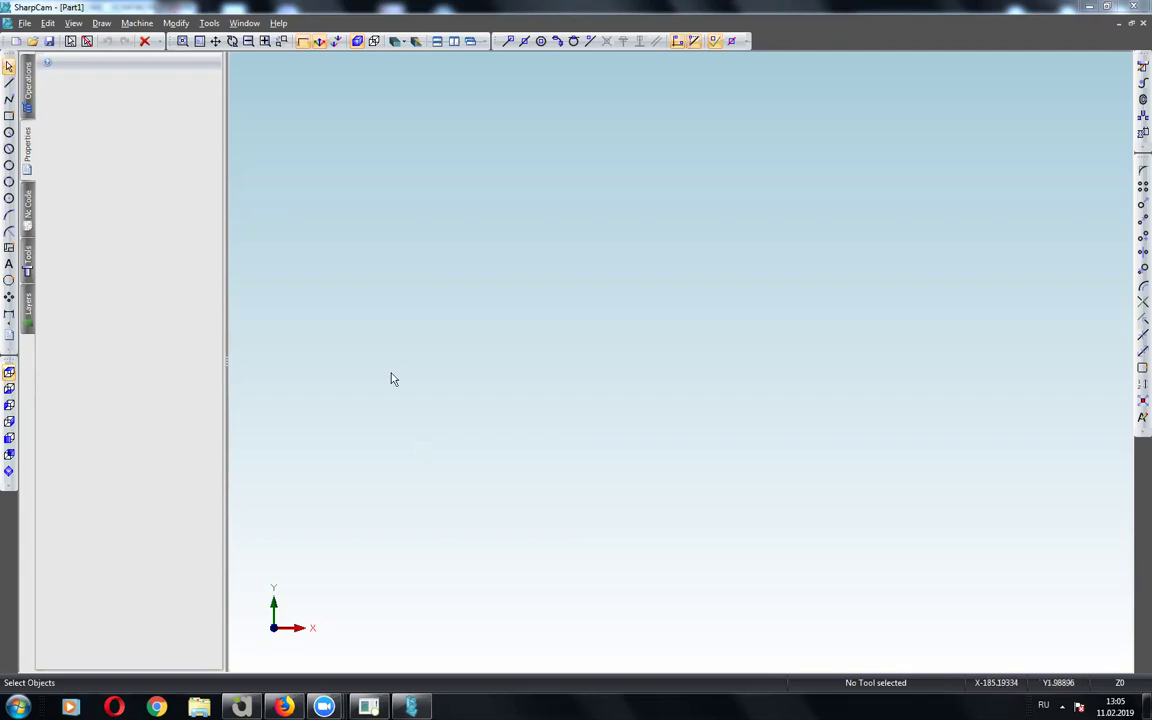
Switch from SharpCam to Alphacam Standard Mill via the taskbar.
click(241, 707)
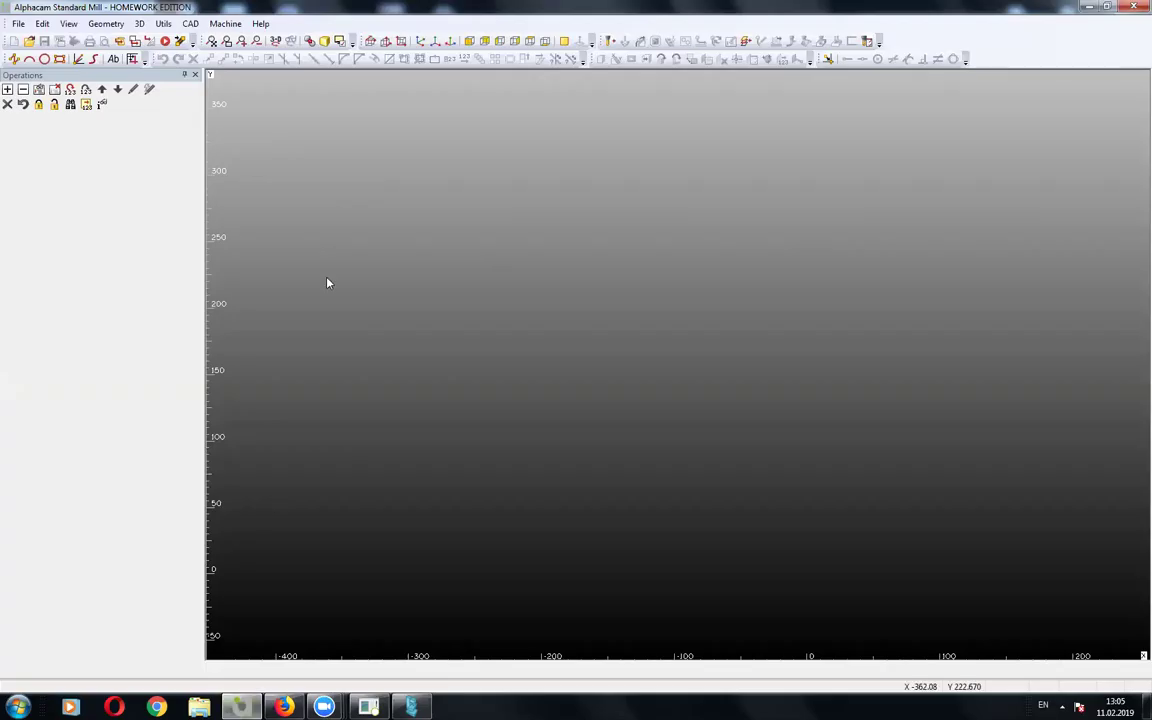
Draw a square outline spanning roughly X −320 to −170 and Y 160 to 320.
click(189, 24)
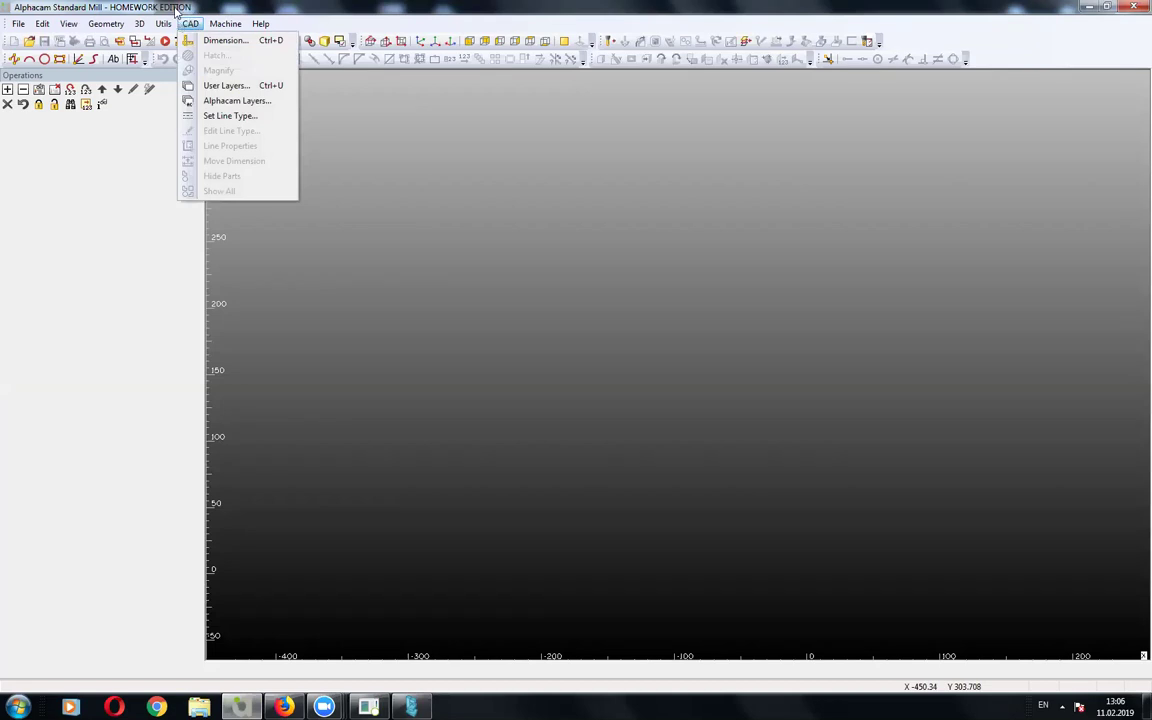
click(102, 42)
click(59, 58)
click(393, 141)
click(594, 358)
key(Escape)
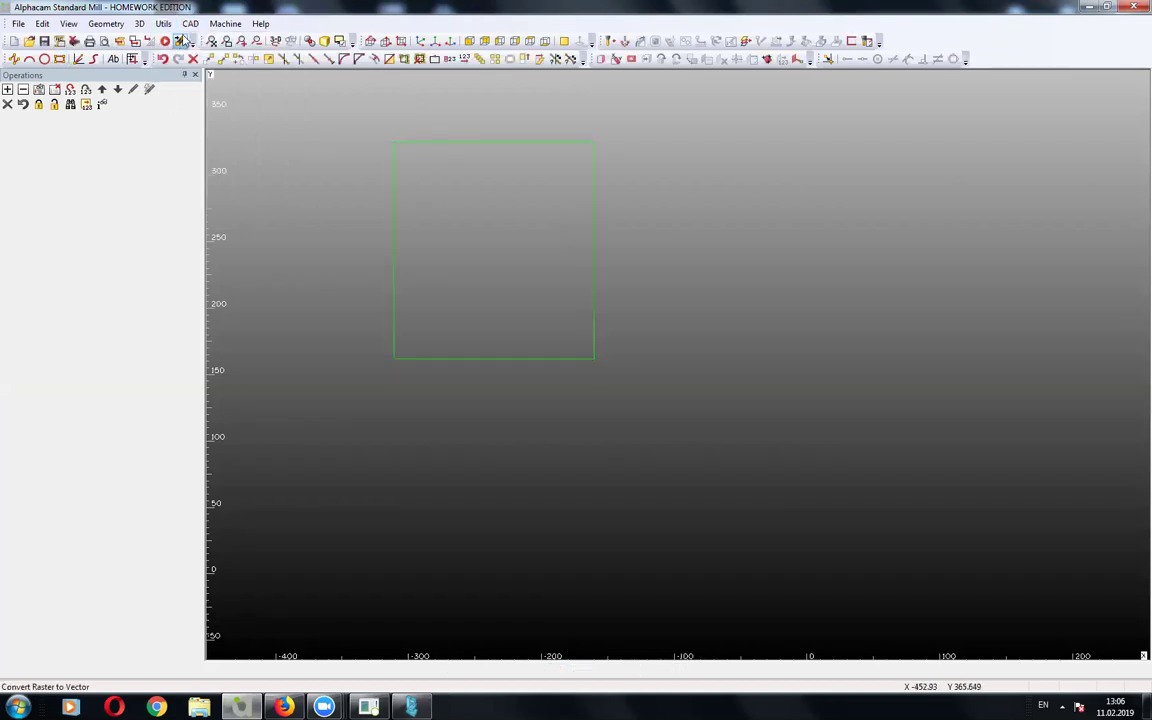
click(163, 23)
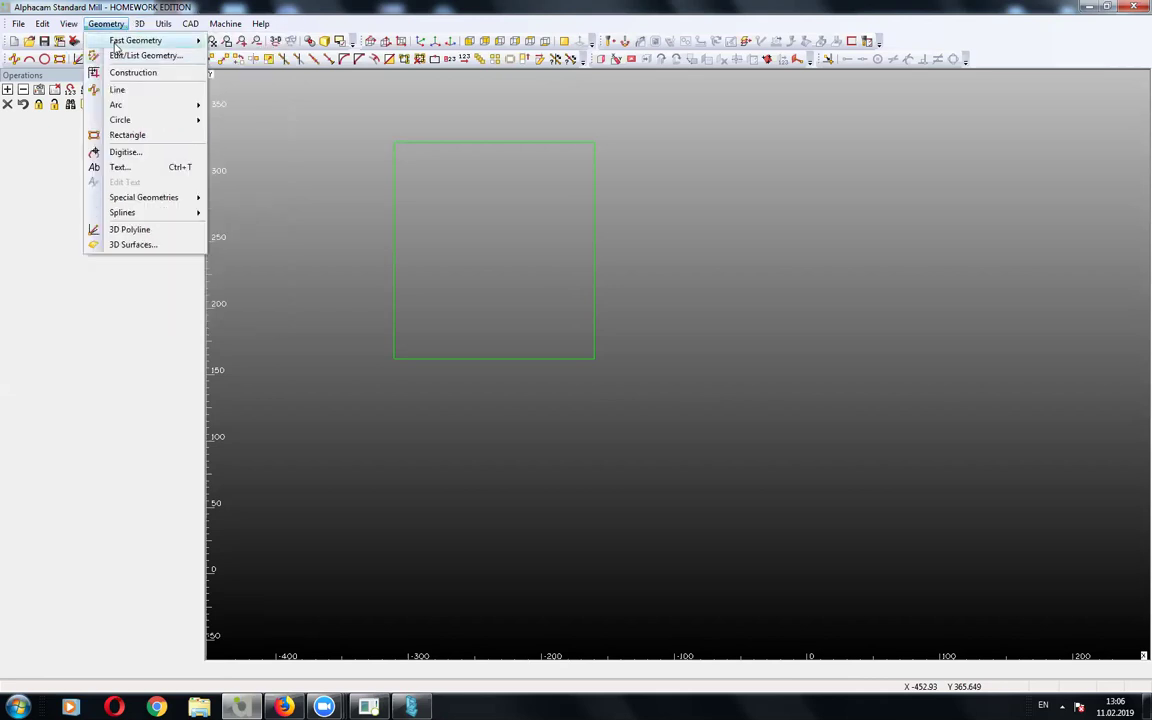
mouse_move(225, 23)
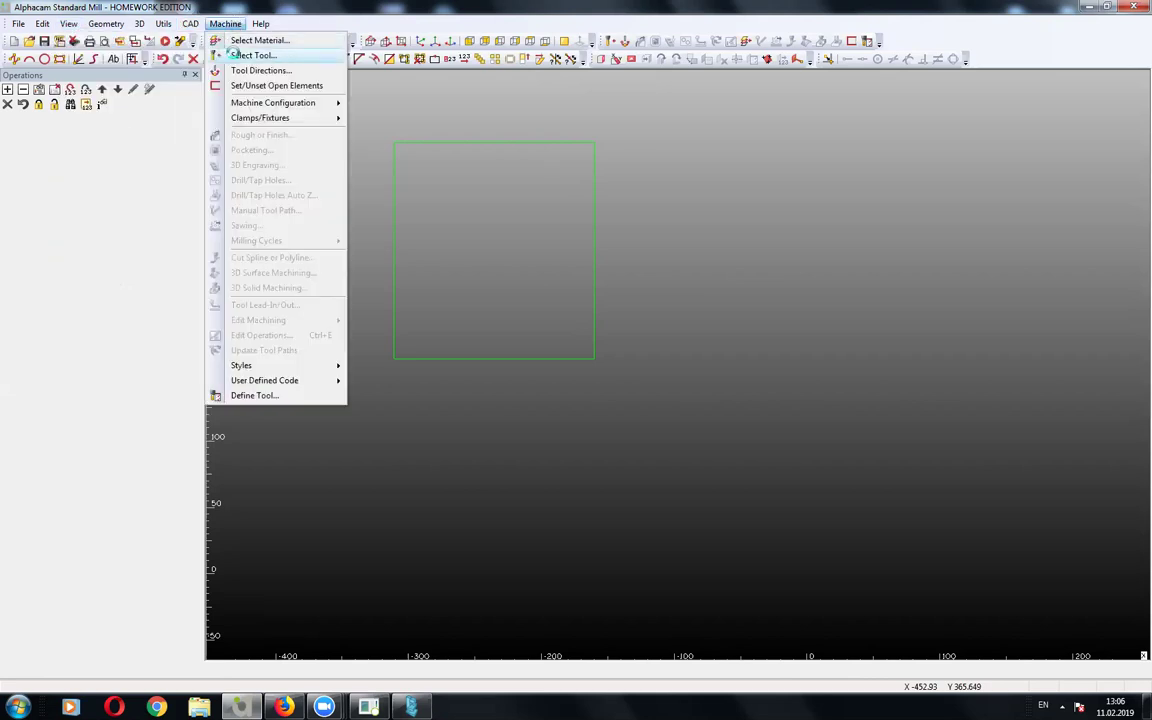
Select the Flat - 10mm cutter and start a Rough/Finish operation.
click(215, 54)
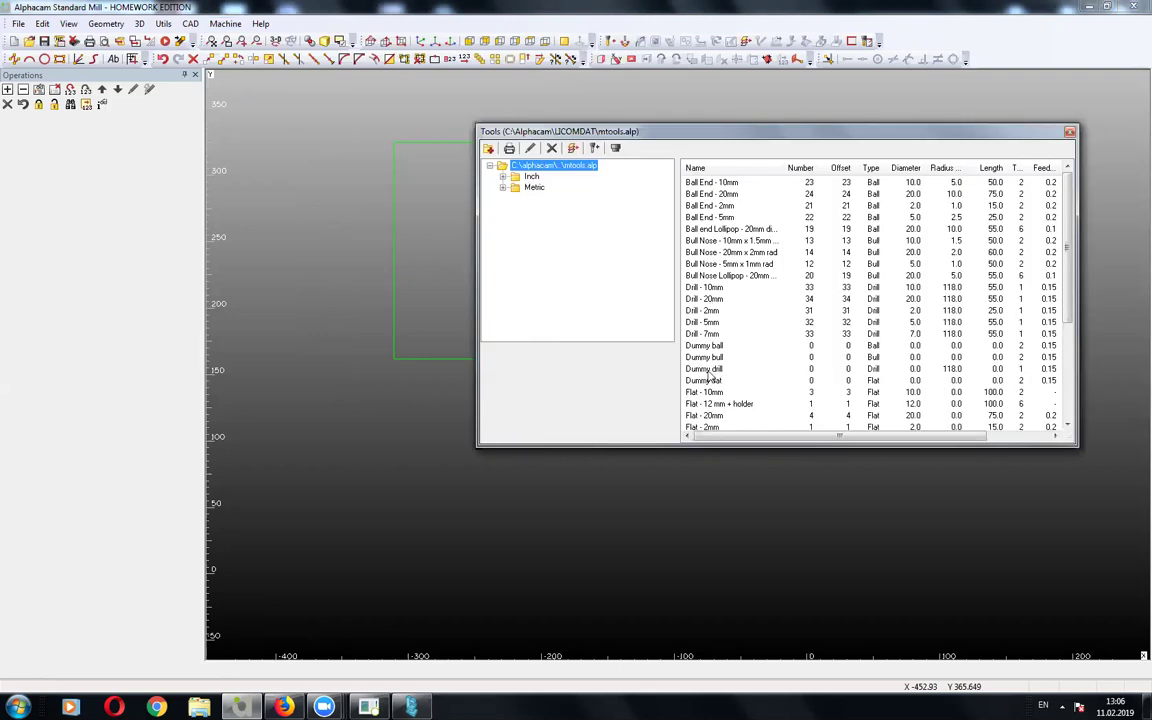
double_click(703, 401)
click(225, 23)
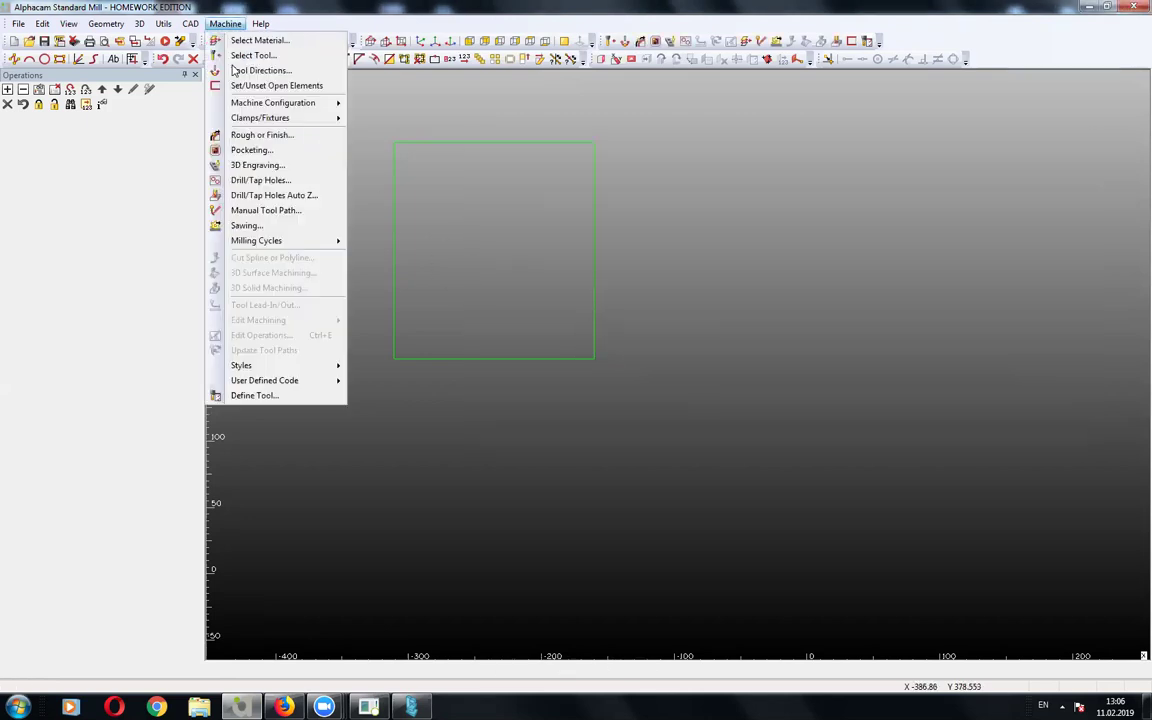
click(240, 137)
click(905, 112)
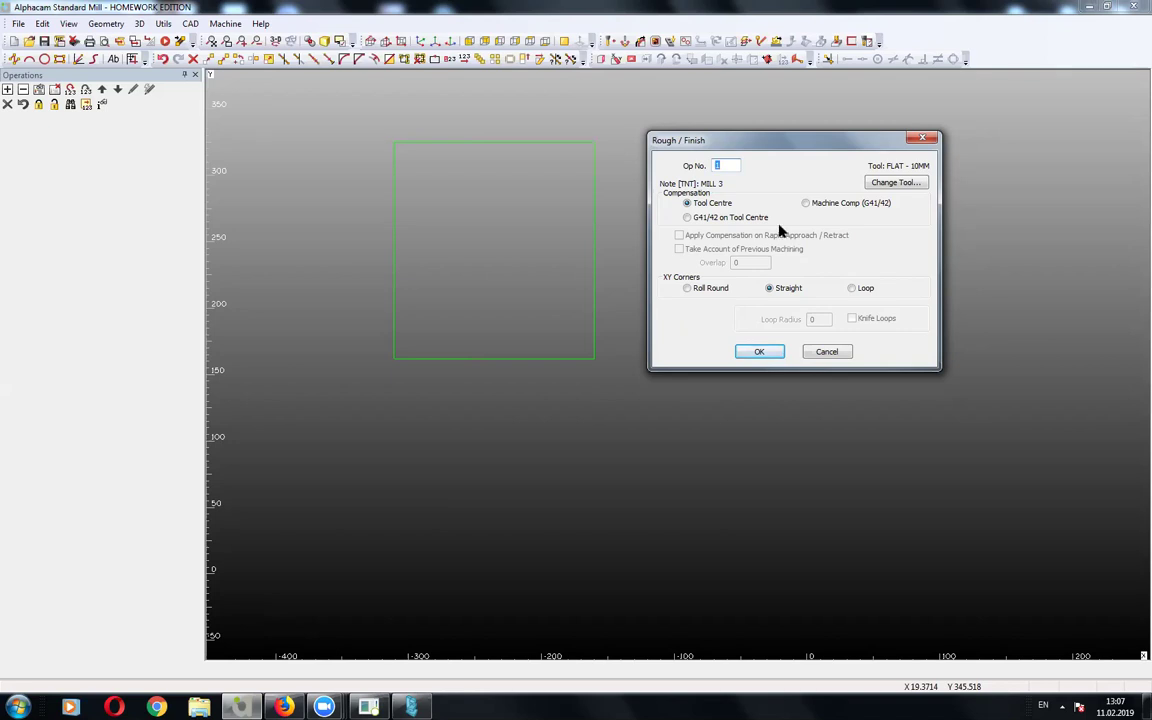
Try G41/42 and Machine Comp, leave compensation on Tool Centre, and bring SharpCam forward.
key(alt+Tab)
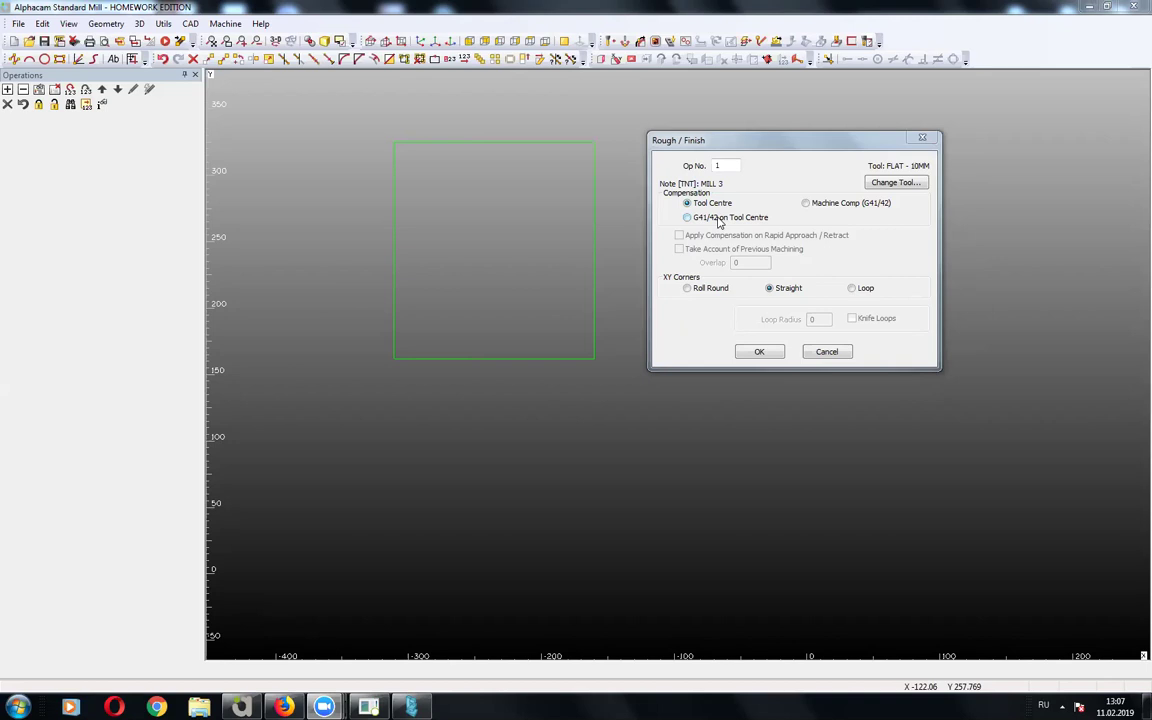
click(720, 223)
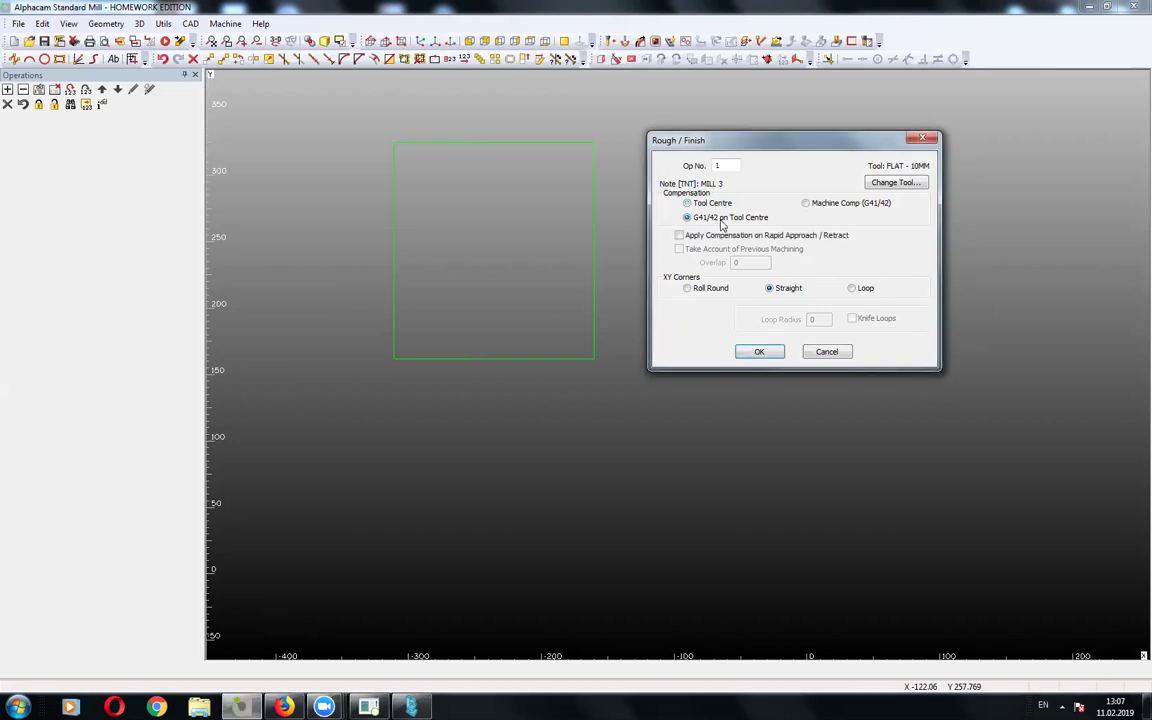
click(824, 203)
click(709, 205)
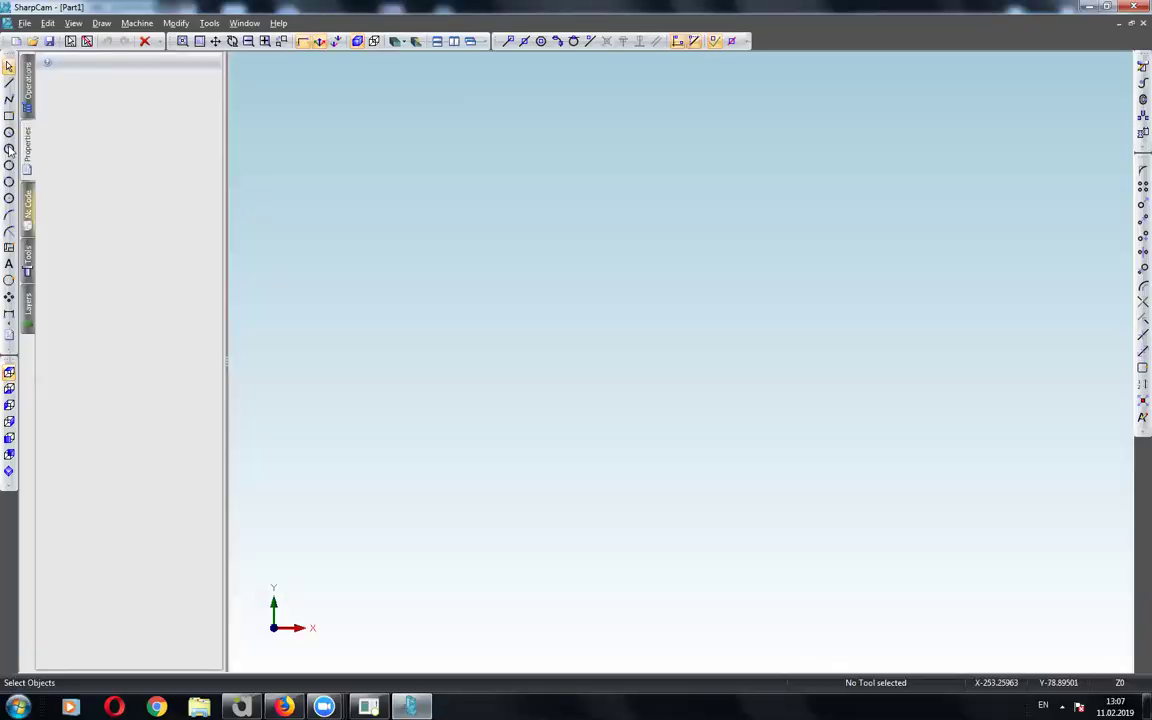
click(8, 115)
Draw a square rectangle outline in the SharpCam part.
click(285, 152)
right_click(586, 334)
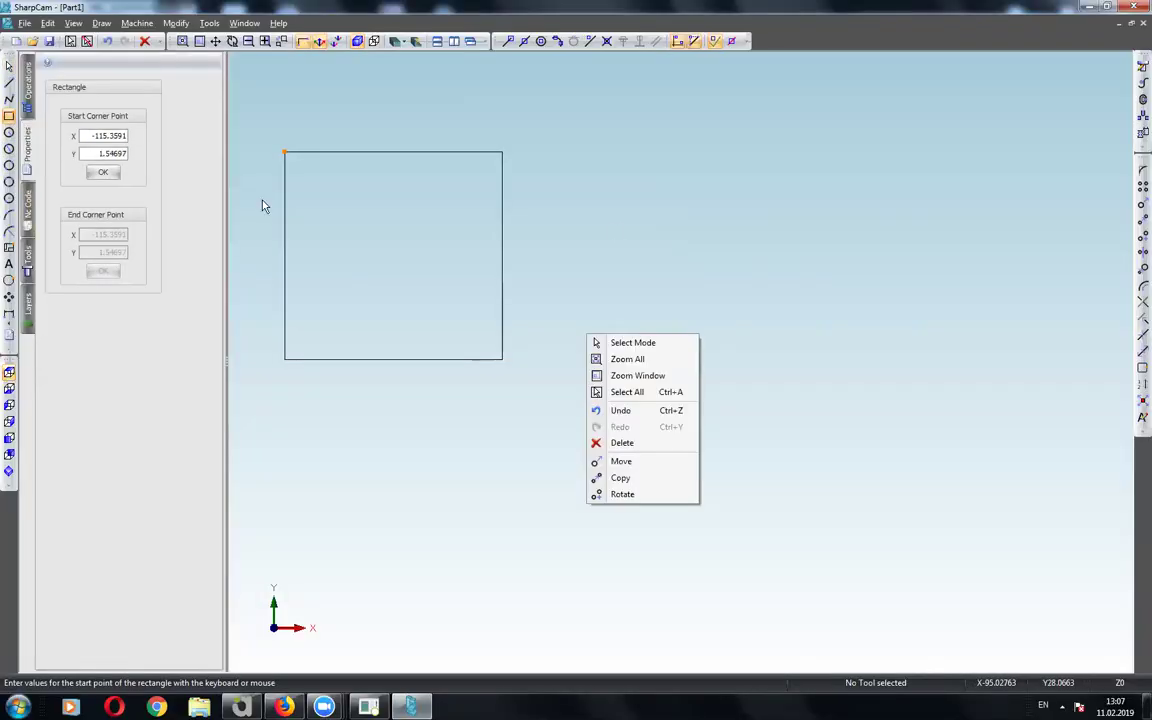
click(597, 375)
click(649, 216)
Start a new Profile operation and view its Cutter Radius Comp choices.
click(137, 23)
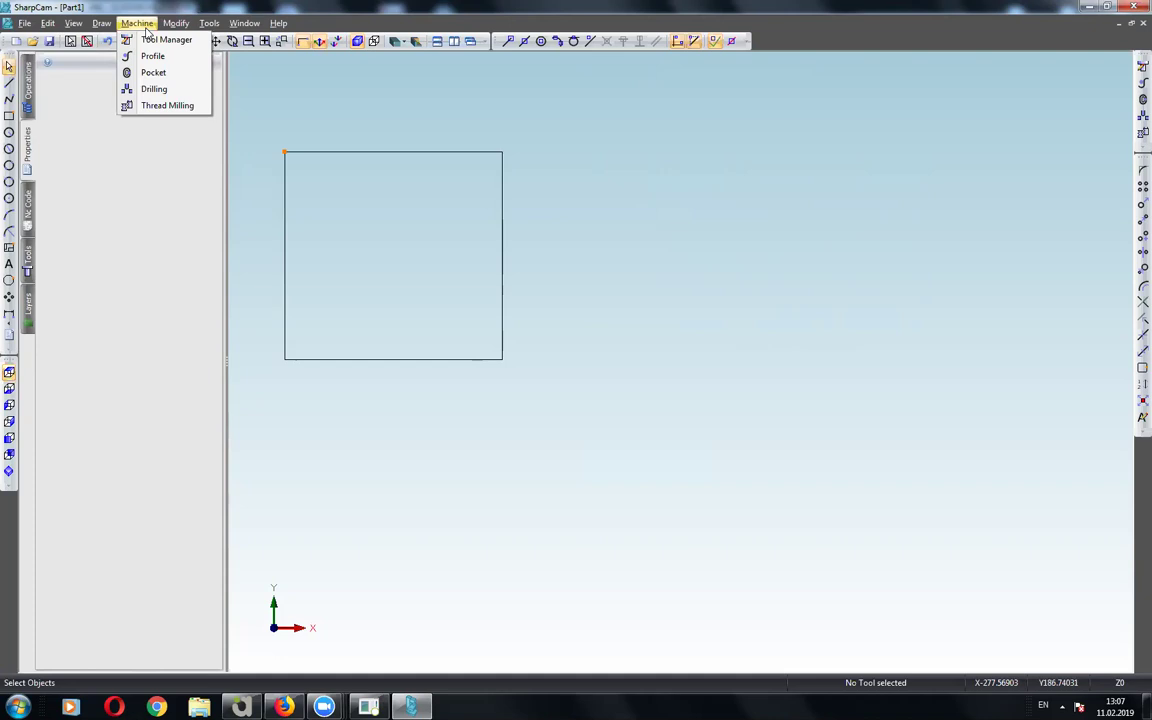
click(135, 58)
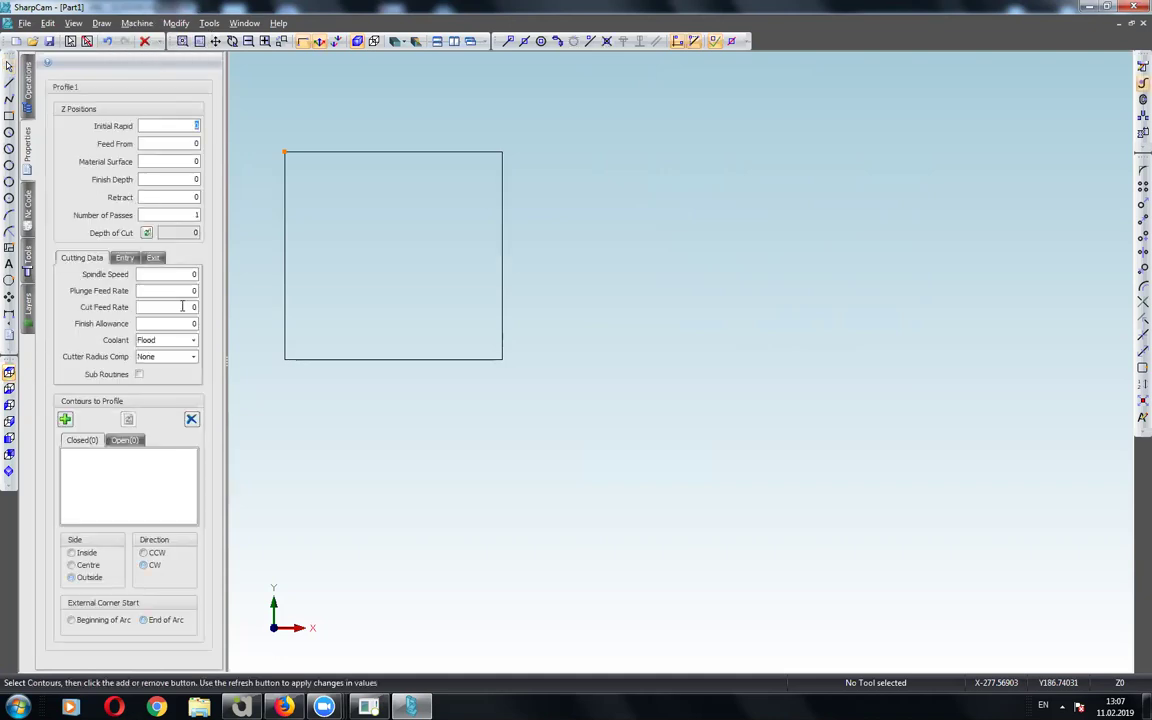
click(179, 361)
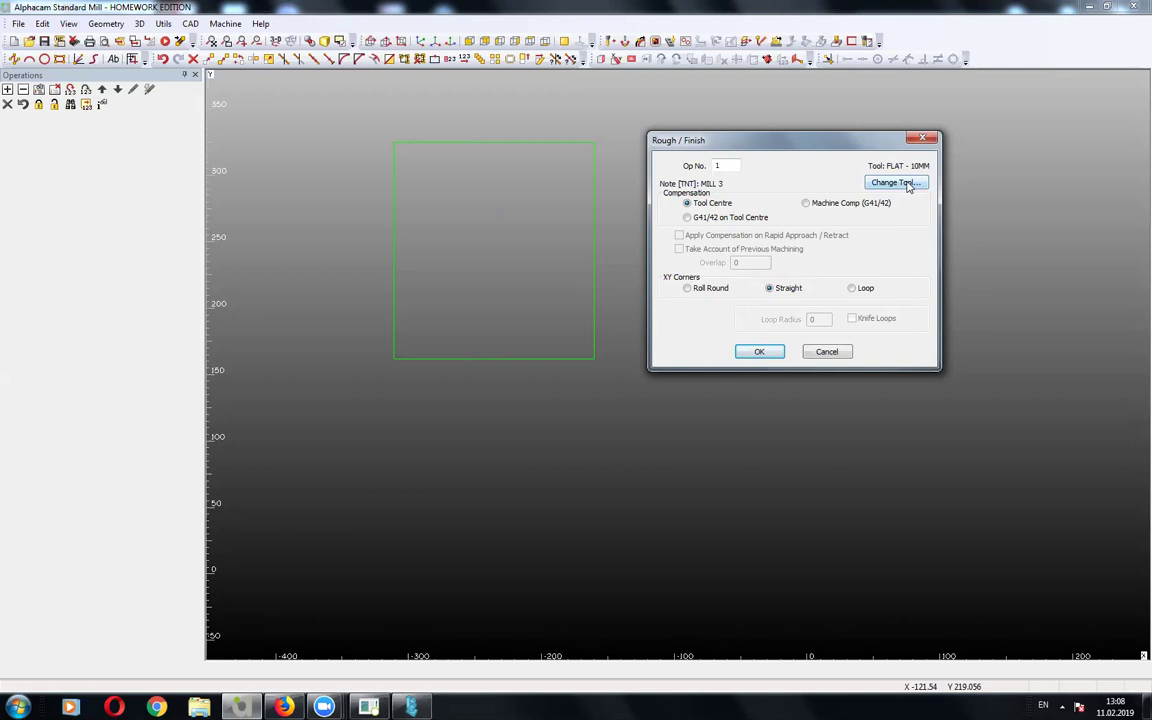
Reconfirm Flat - 10mm as the Rough/Finish tool and accept the compensation settings.
click(908, 187)
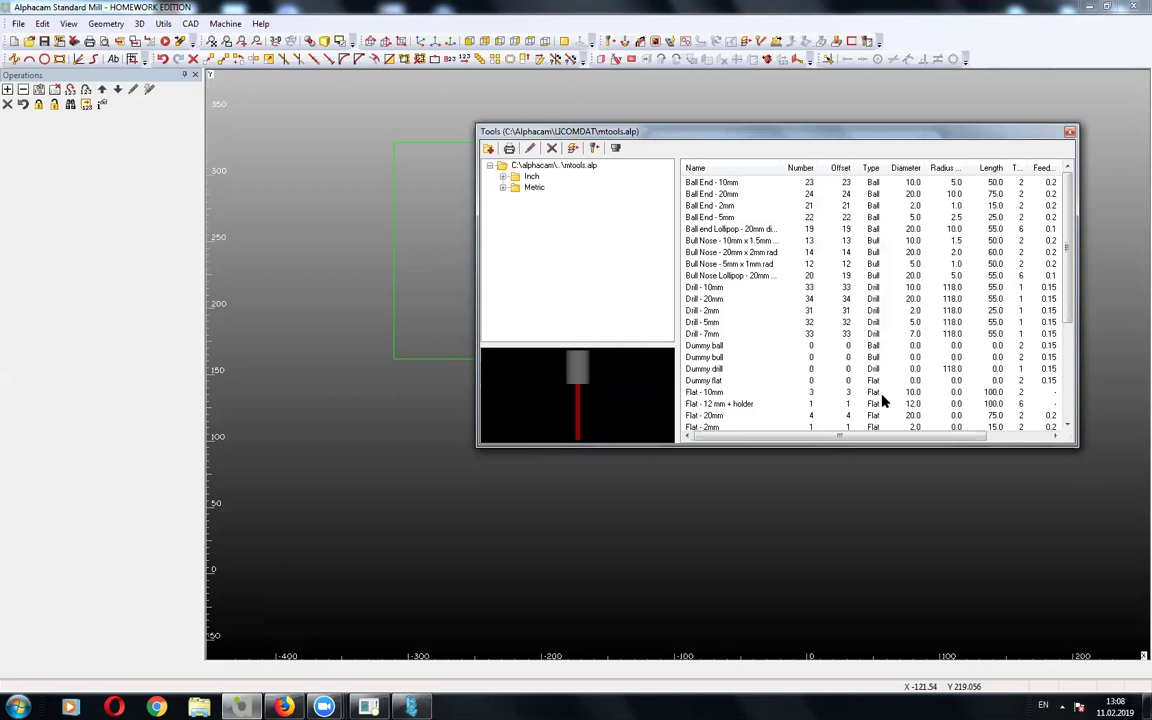
click(738, 392)
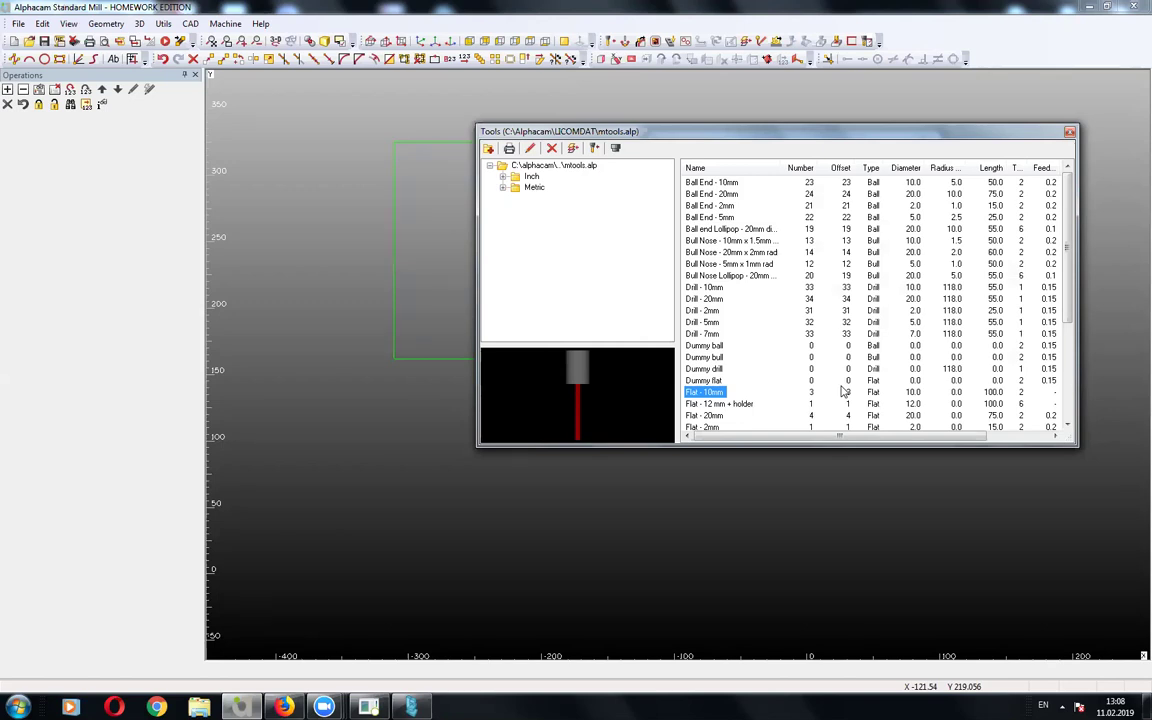
double_click(712, 394)
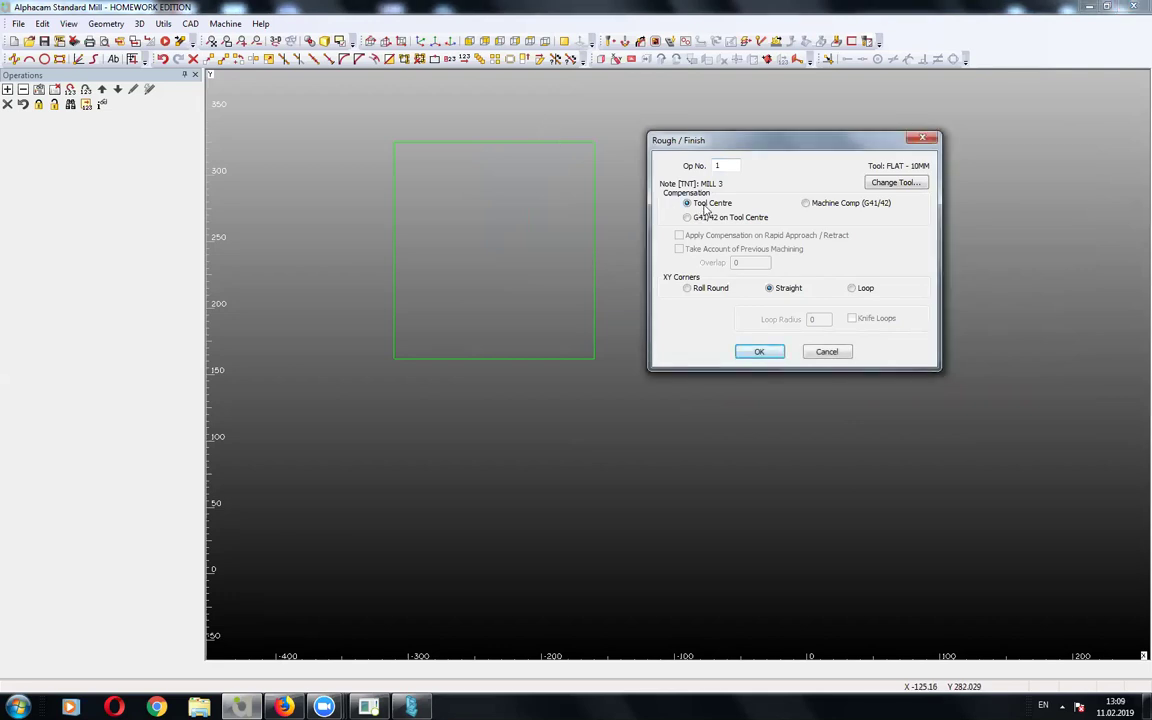
click(759, 352)
Set safe rapid 50 and rapid down 30, accept speeds and feeds, and select the square.
text(50)
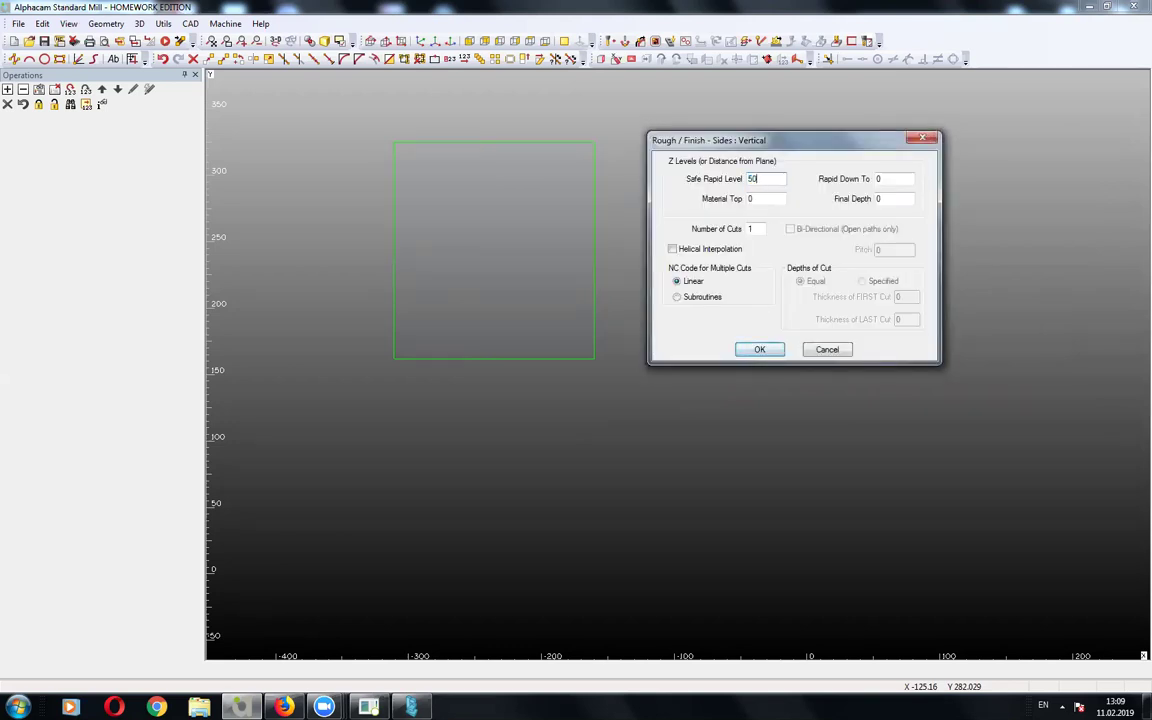
text(30)
key(Tab)
click(760, 349)
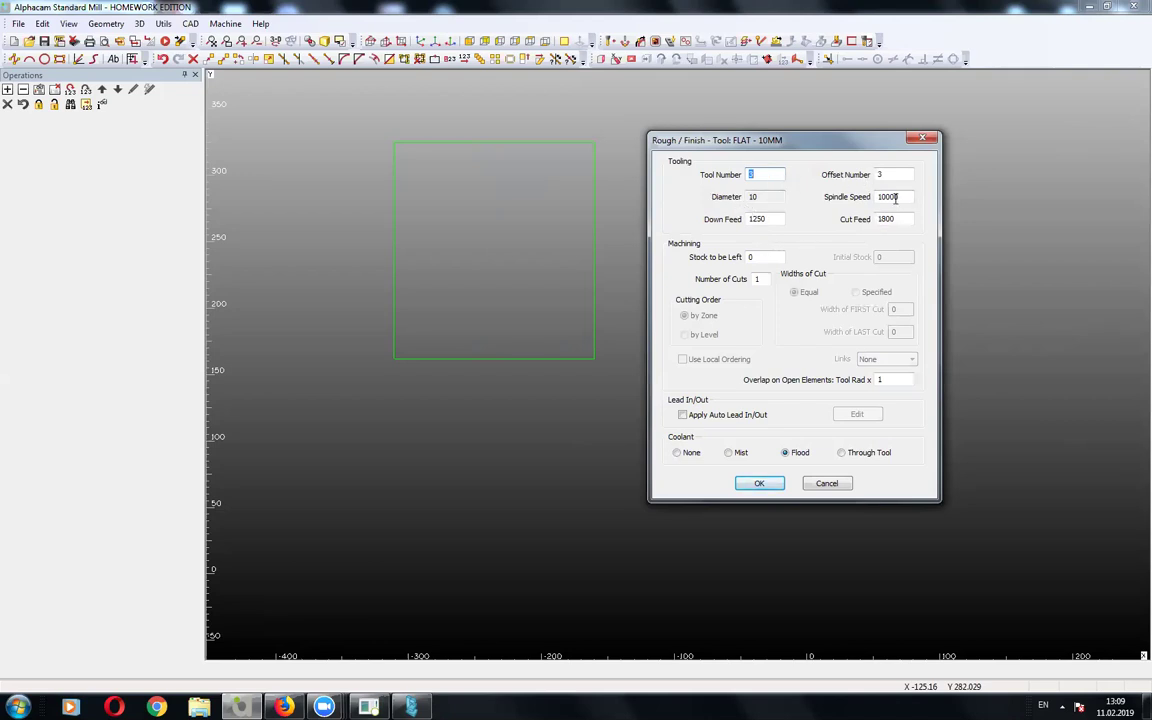
click(759, 483)
click(468, 144)
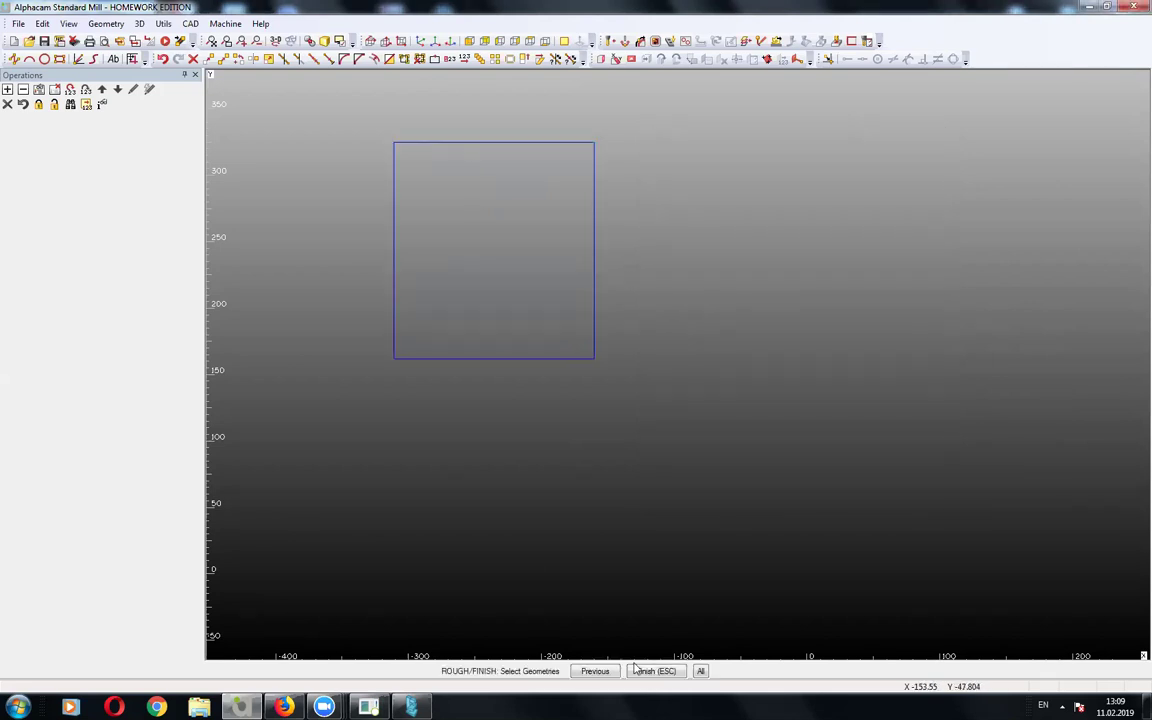
Create the finish pass and set the square's tool direction to clockwise, tool on the left.
click(645, 670)
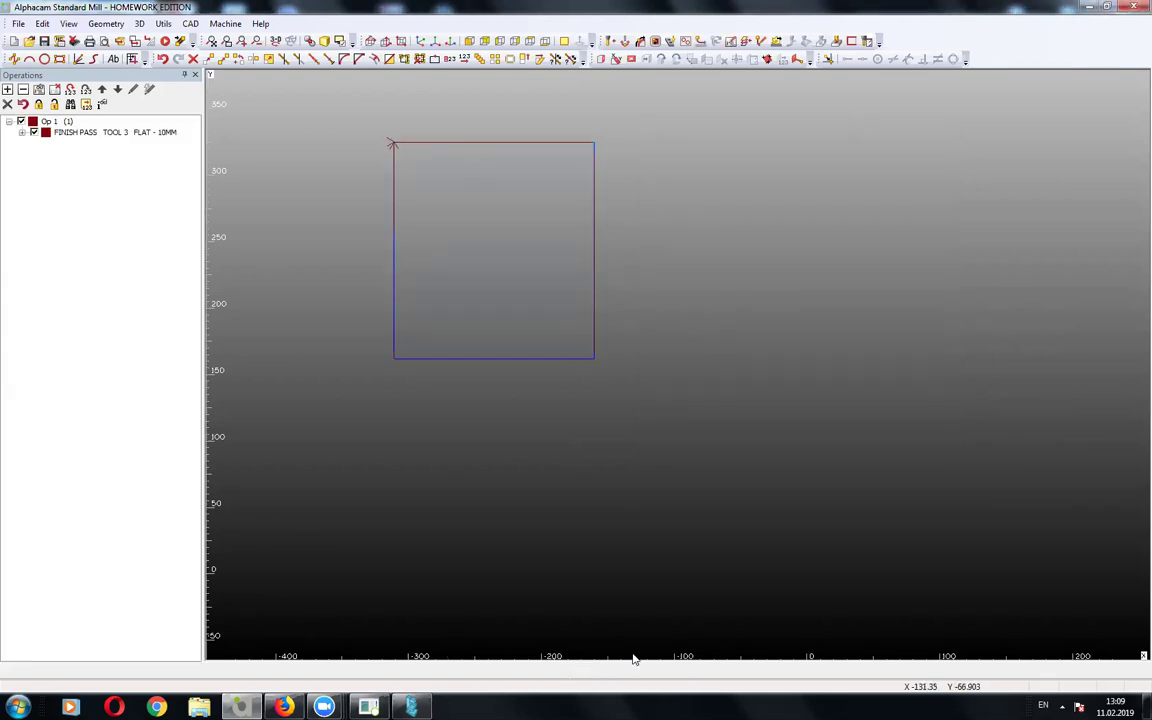
right_click(160, 135)
click(190, 23)
mouse_move(225, 23)
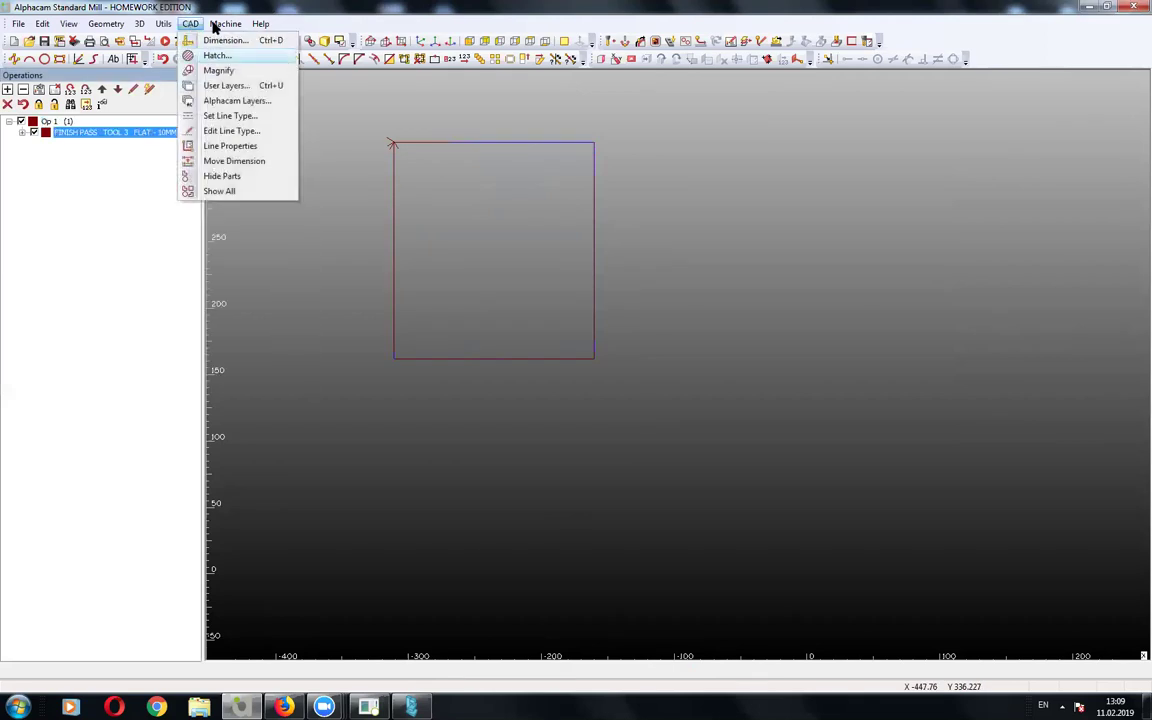
click(261, 70)
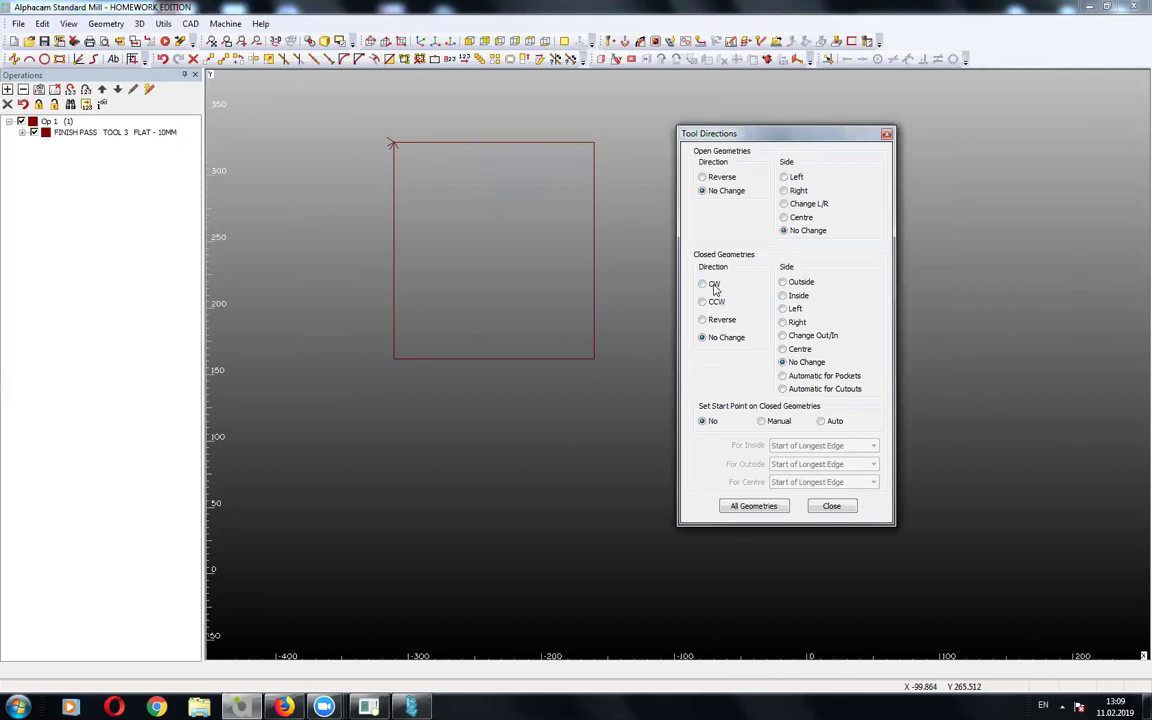
click(703, 284)
click(794, 310)
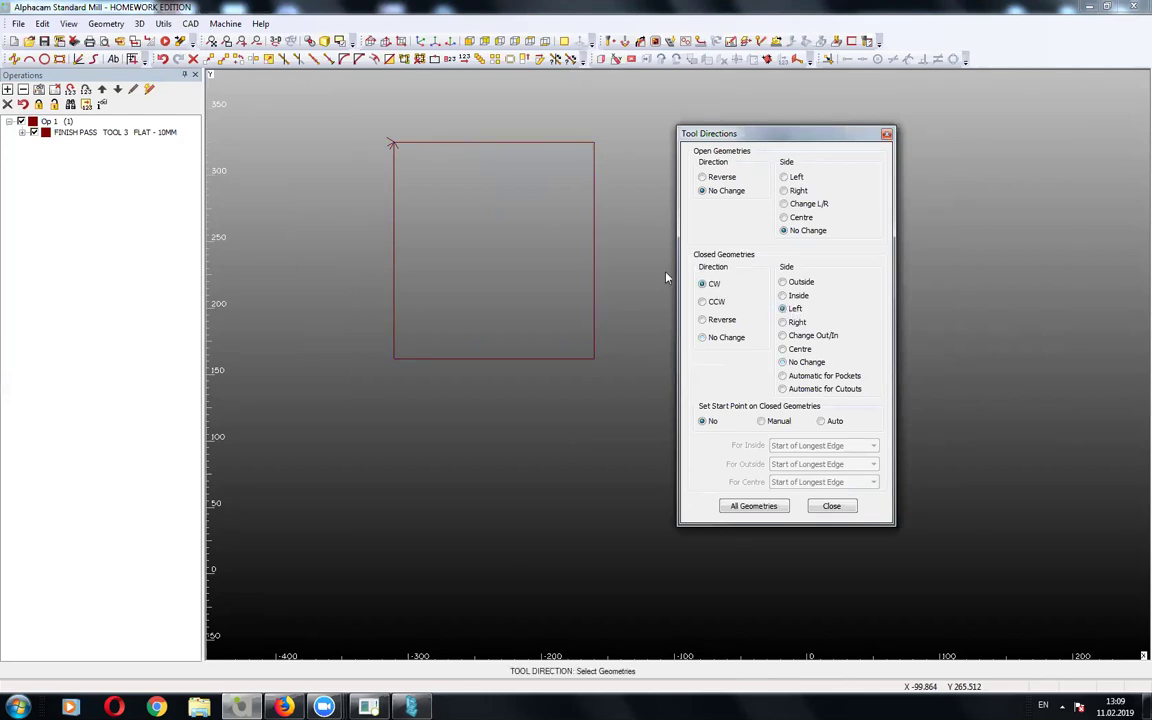
click(501, 144)
click(831, 506)
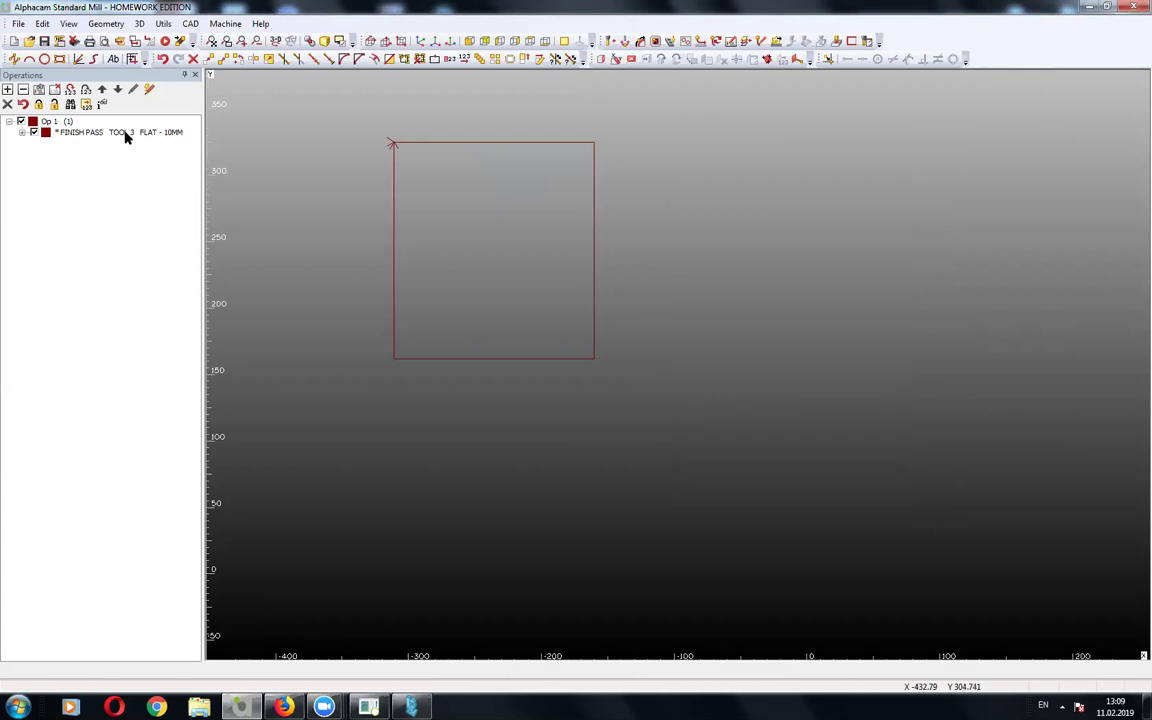
Update Op 1 so the finish-pass toolpath is recalculated outside the square.
right_click(118, 132)
click(153, 164)
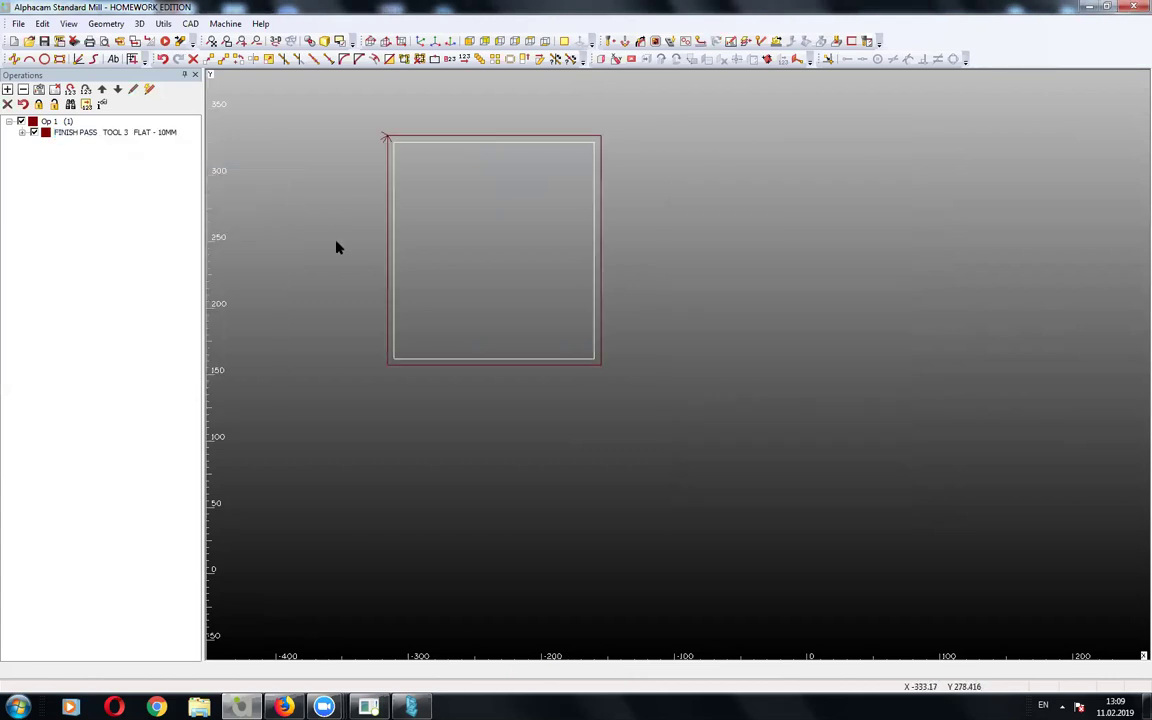
right_click(131, 132)
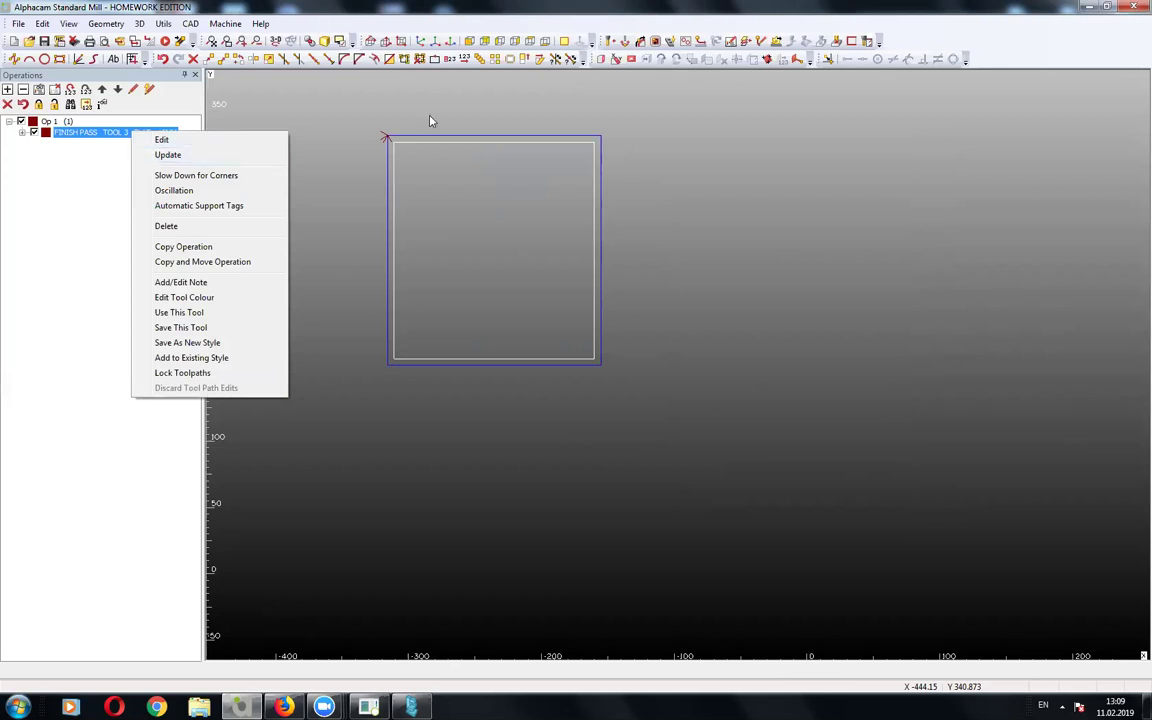
click(389, 99)
scroll(389, 110, down, 2)
scroll(389, 128, up, 5)
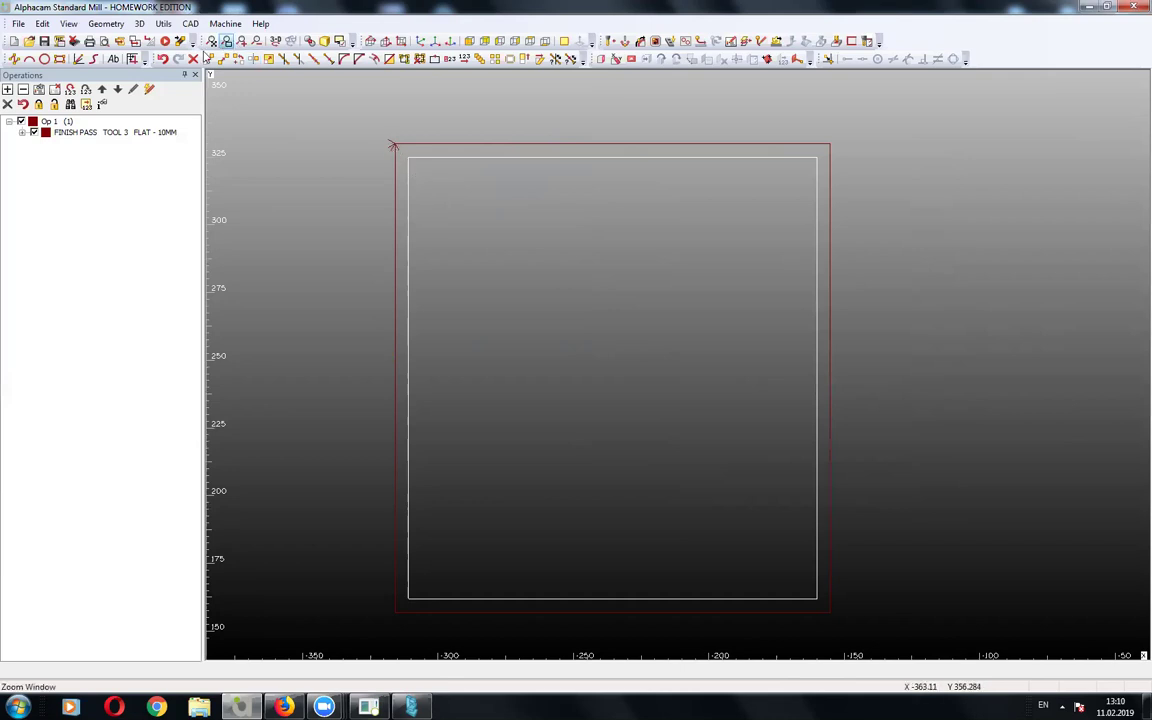
Circle the top-left start point and mark travel direction along the top and bottom edges.
click(44, 58)
click(522, 6)
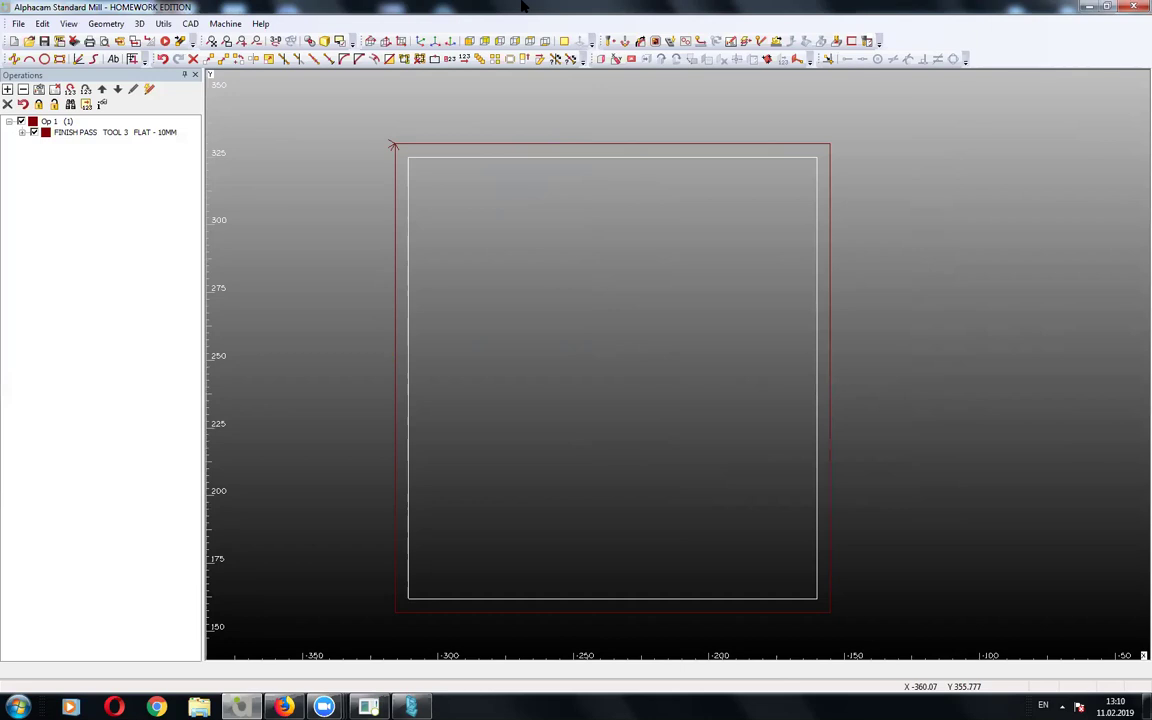
click(394, 148)
key(alt+shift)
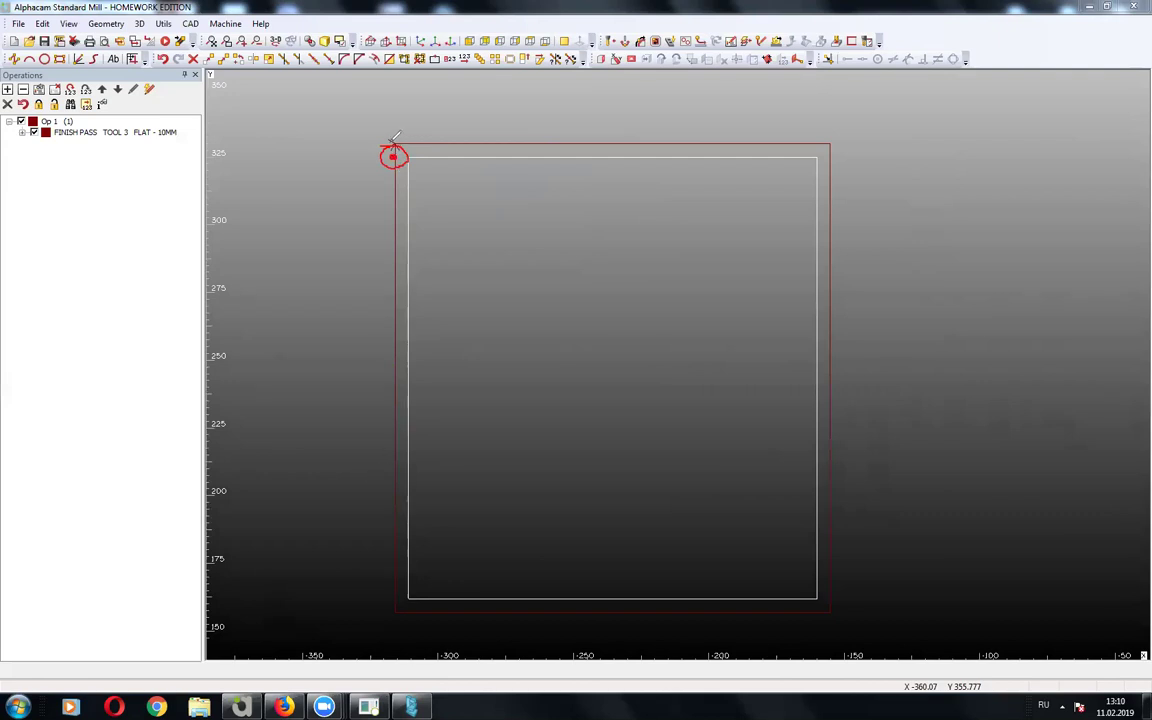
click(612, 143)
click(649, 614)
Sketch a G01 label and direction arrows around the toolpath's right-hand corners.
mouse_move(484, 121)
mouse_down()
mouse_move(470, 139)
mouse_move(511, 124)
mouse_up()
drag(522, 123, 522, 139)
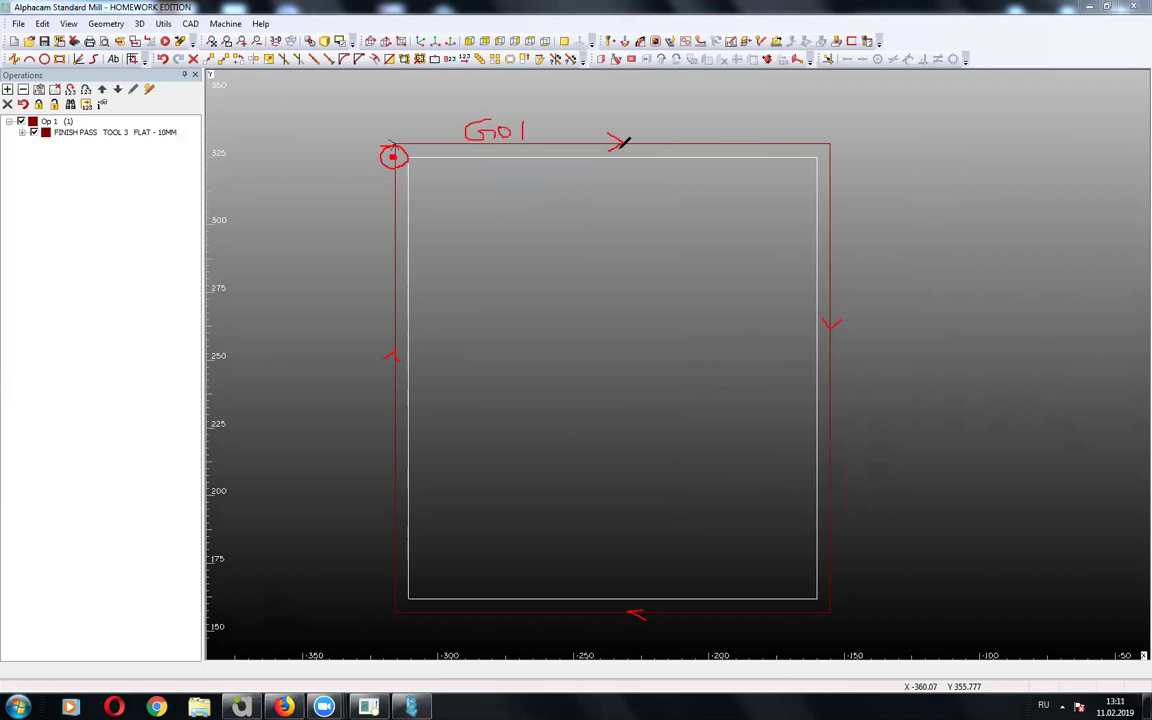
click(830, 145)
drag(731, 138, 778, 148)
mouse_move(823, 594)
mouse_down()
mouse_move(829, 608)
mouse_move(847, 581)
mouse_up()
drag(752, 260, 815, 264)
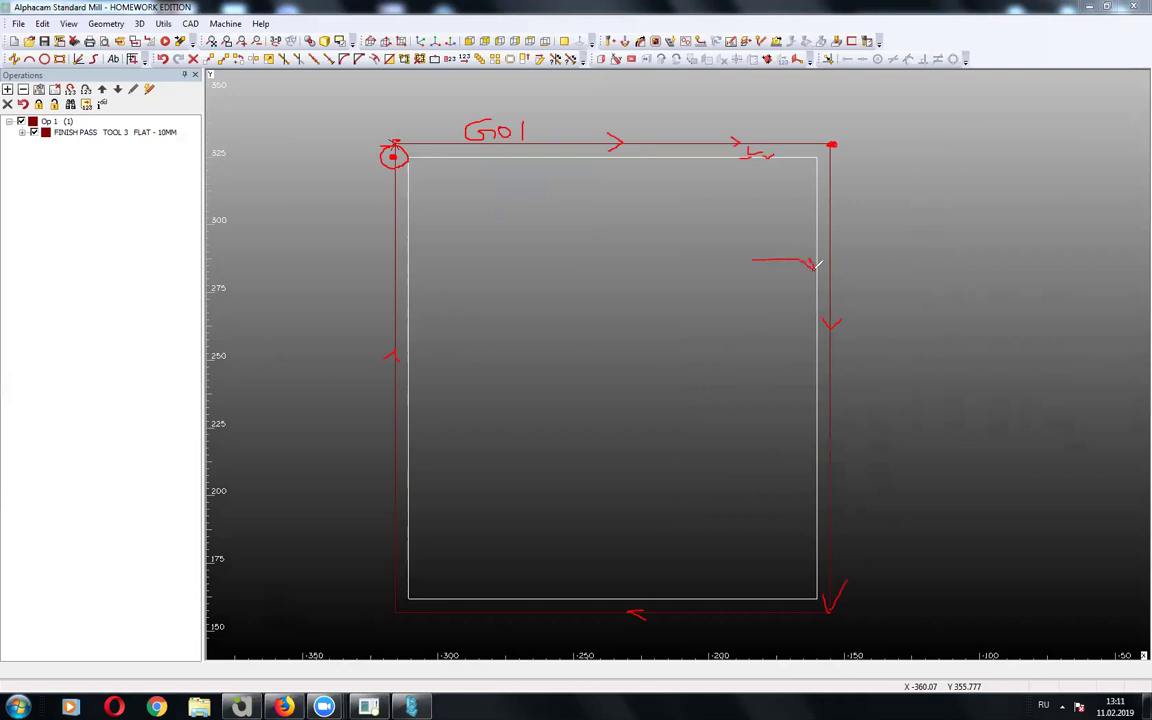
drag(887, 252, 835, 291)
drag(831, 77, 833, 128)
drag(832, 620, 832, 651)
drag(843, 634, 833, 651)
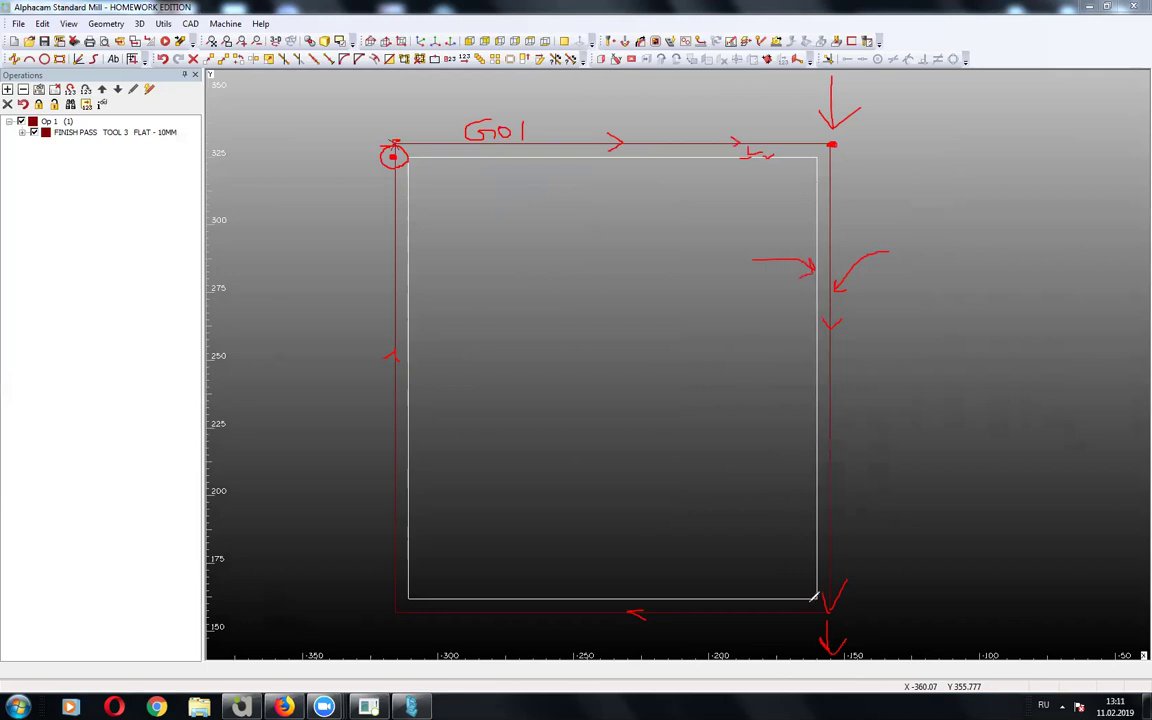
Trace the path along the bottom and left edges, then clear all sketched notes.
mouse_move(829, 609)
mouse_down()
mouse_move(404, 611)
mouse_move(430, 628)
mouse_move(393, 155)
mouse_up()
drag(355, 222, 392, 160)
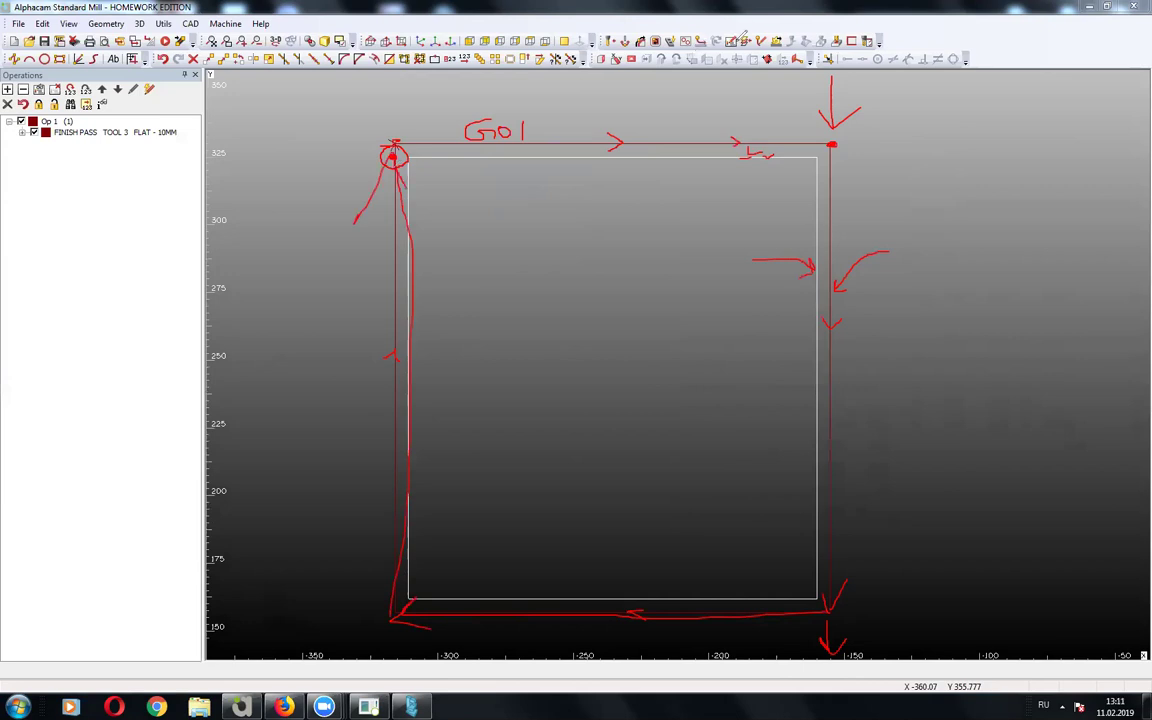
key(Escape)
mouse_move(375, 345)
mouse_down()
mouse_move(383, 205)
mouse_move(391, 222)
mouse_up()
key(ctrl+2)
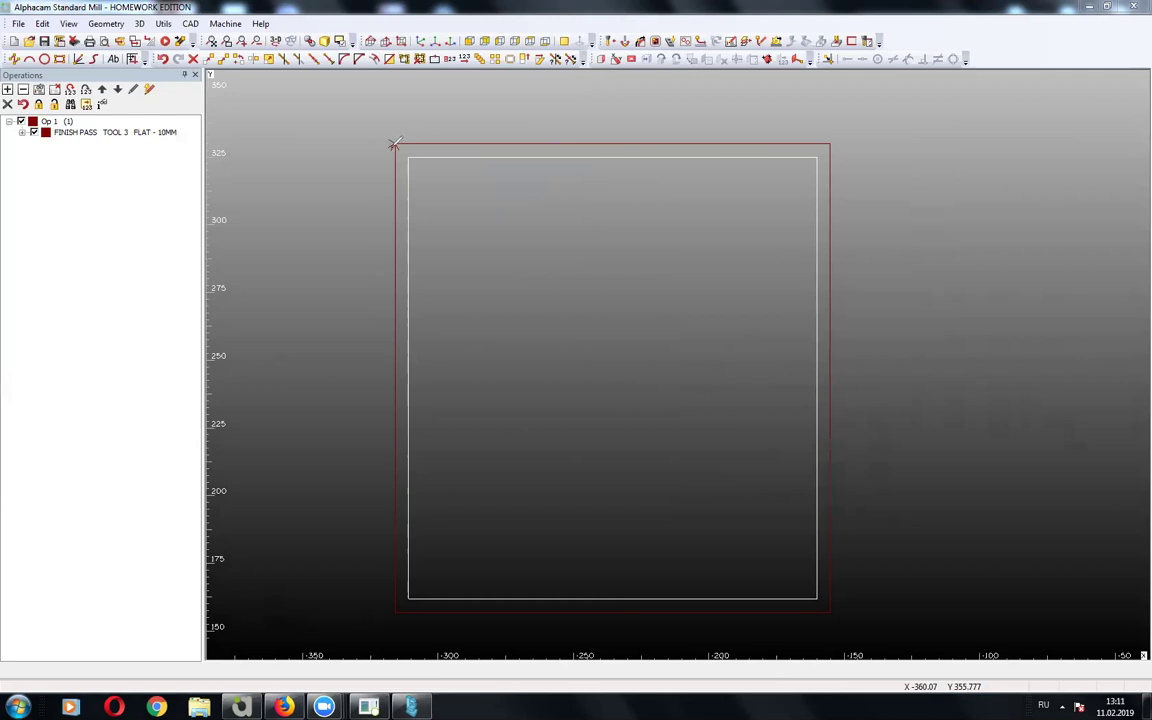
click(395, 145)
mouse_move(394, 211)
mouse_down()
mouse_move(408, 213)
mouse_move(382, 277)
mouse_move(403, 276)
mouse_up()
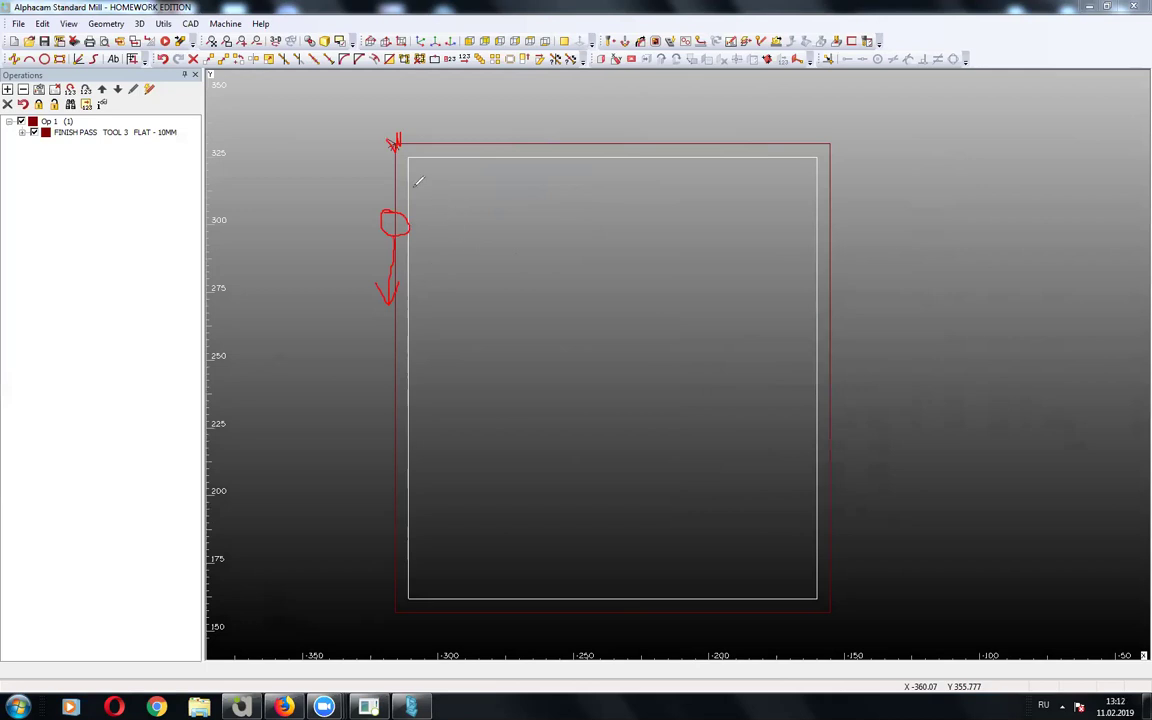
mouse_move(410, 211)
mouse_down()
mouse_move(815, 217)
mouse_move(786, 230)
mouse_up()
drag(440, 215, 410, 212)
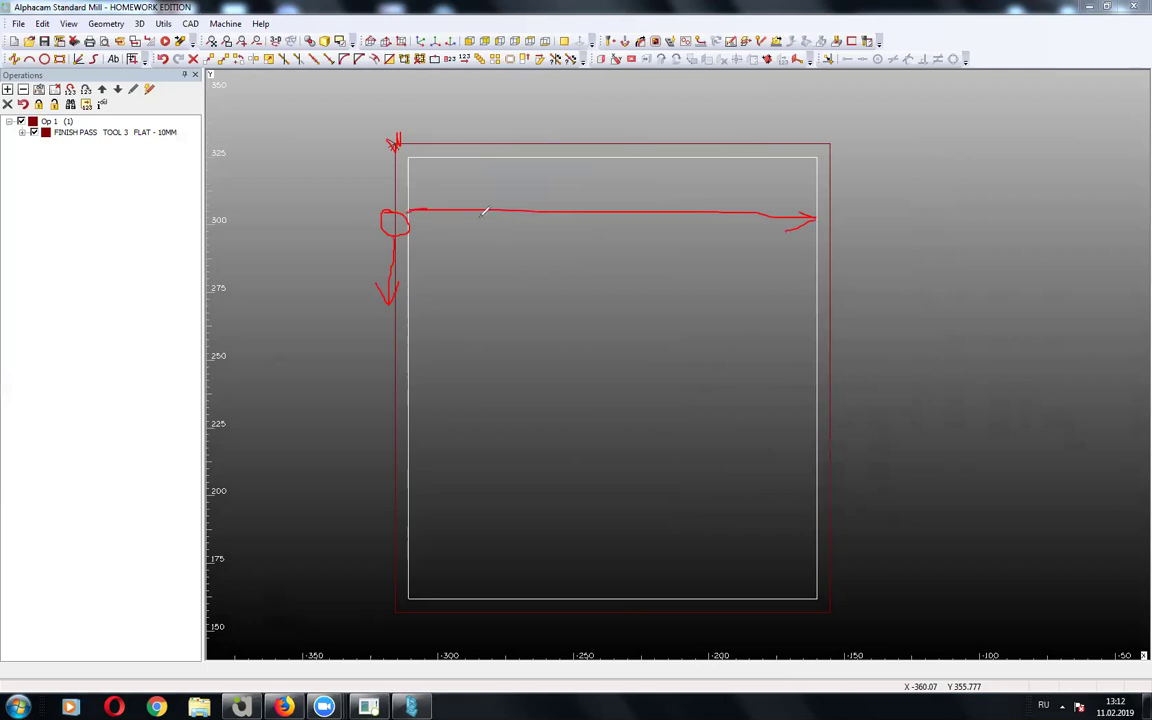
mouse_move(590, 160)
mouse_down()
mouse_move(590, 574)
mouse_move(601, 576)
mouse_up()
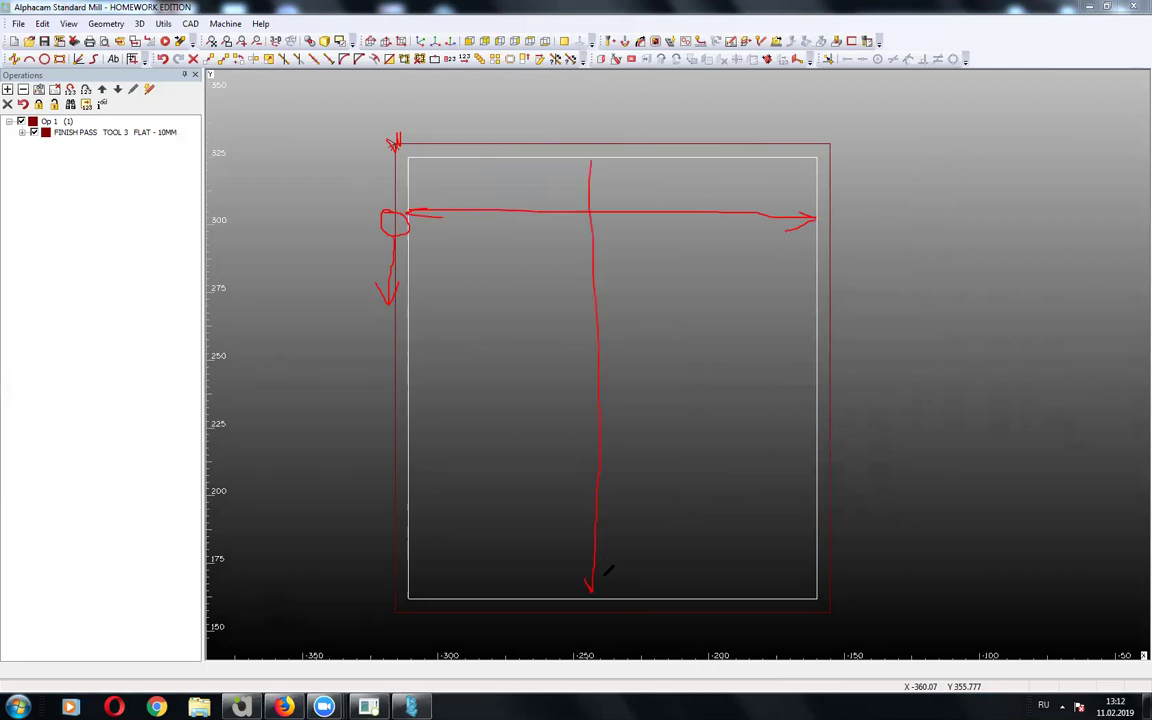
mouse_move(591, 163)
mouse_down()
mouse_move(583, 178)
mouse_move(627, 210)
mouse_move(646, 187)
mouse_move(662, 201)
mouse_up()
mouse_move(626, 280)
mouse_down()
mouse_move(627, 321)
mouse_move(660, 318)
mouse_move(662, 307)
mouse_up()
mouse_move(953, 237)
mouse_down()
mouse_move(935, 265)
mouse_move(1010, 292)
mouse_up()
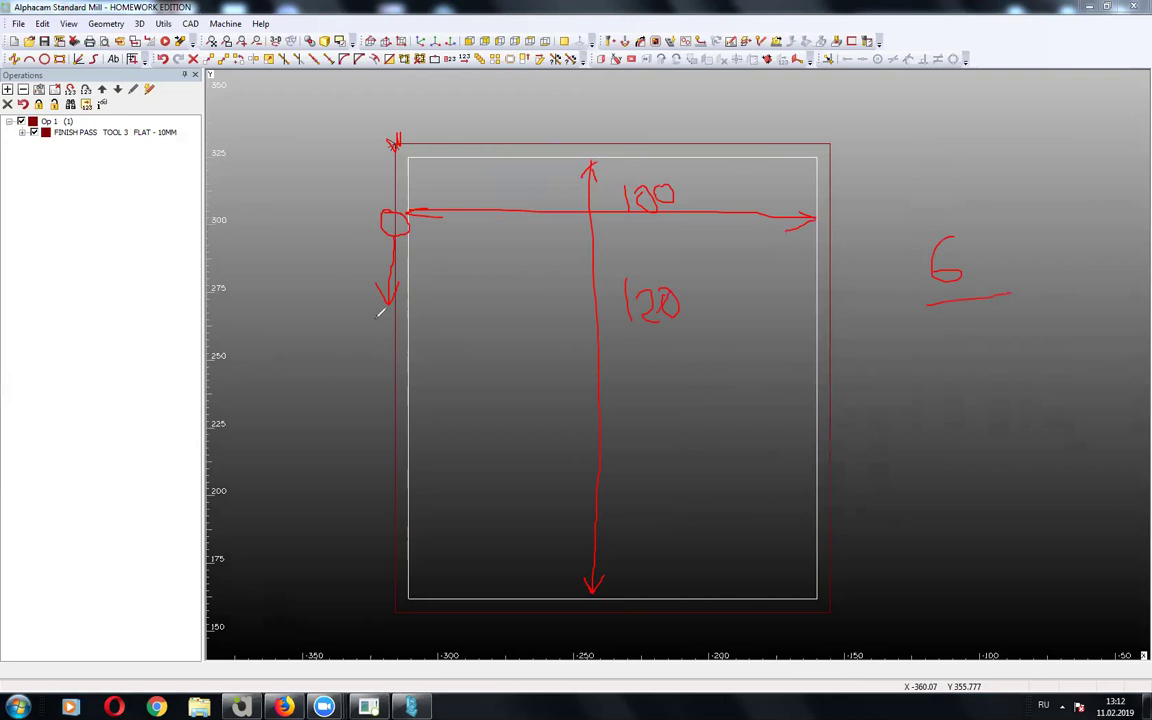
drag(566, 404, 588, 382)
drag(487, 312, 522, 349)
mouse_move(486, 288)
mouse_down()
mouse_move(560, 300)
mouse_move(461, 297)
mouse_up()
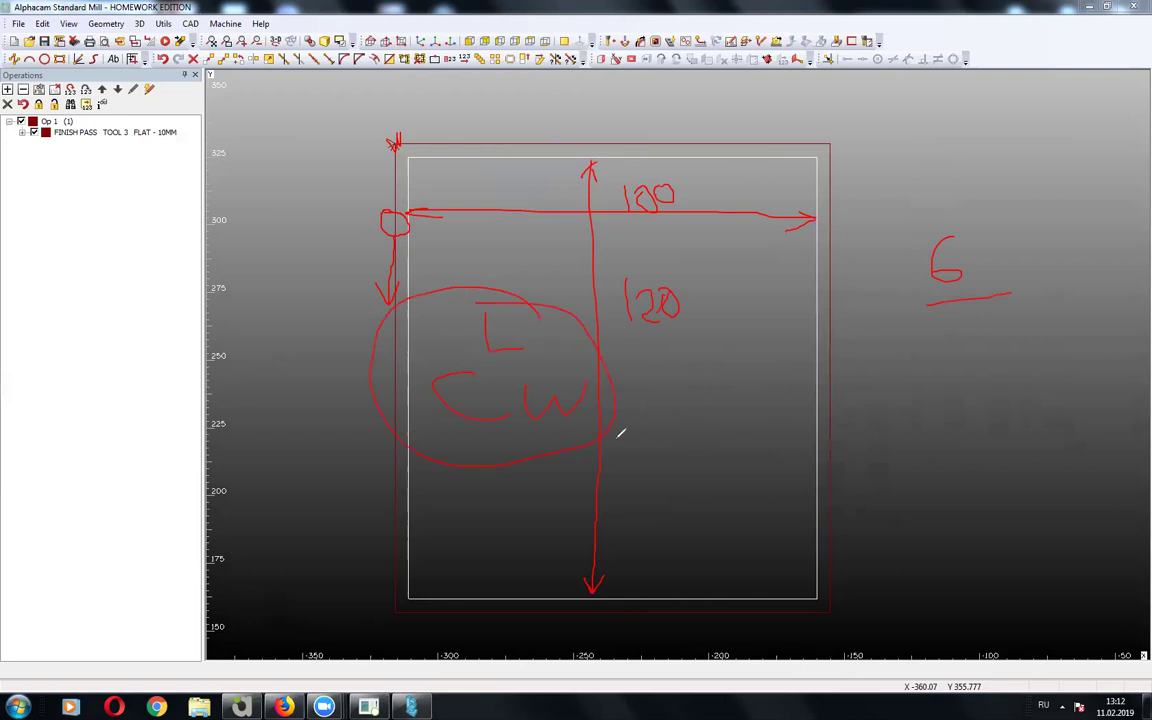
mouse_move(786, 405)
mouse_down()
mouse_move(798, 418)
mouse_move(918, 390)
mouse_up()
mouse_move(829, 368)
mouse_down()
mouse_move(836, 322)
mouse_move(883, 363)
mouse_up()
mouse_move(712, 493)
mouse_down()
mouse_move(722, 528)
mouse_move(752, 515)
mouse_up()
drag(766, 503, 767, 540)
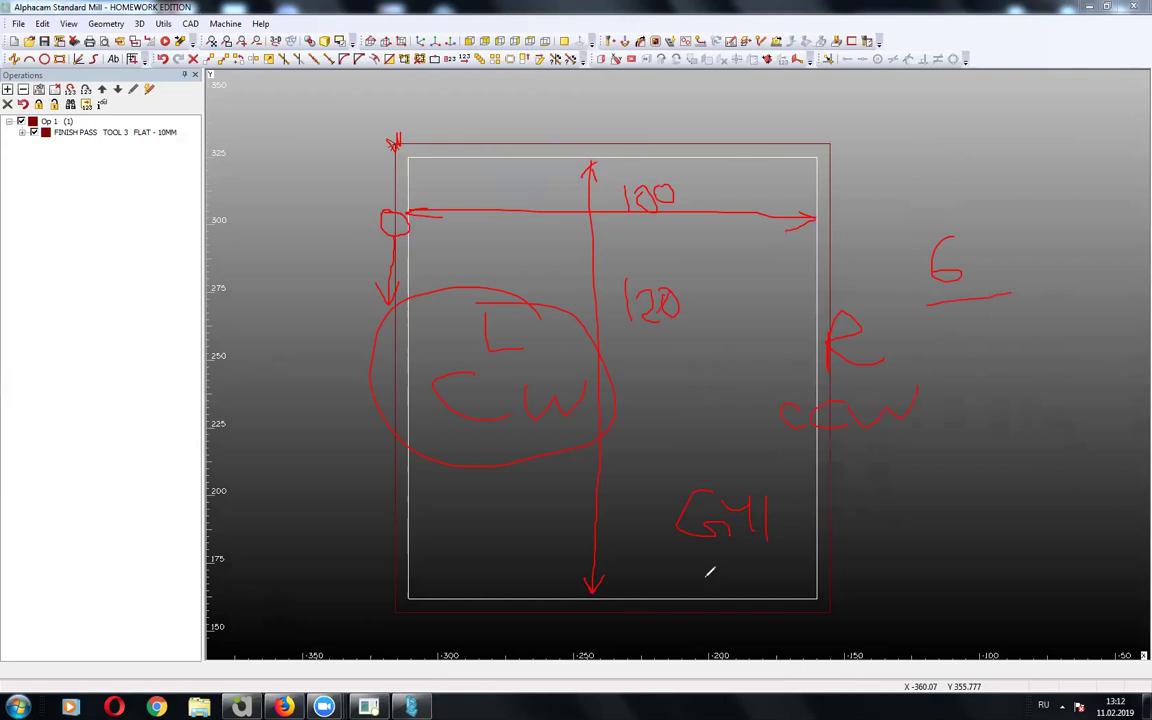
mouse_move(707, 566)
mouse_down()
mouse_move(712, 594)
mouse_move(773, 567)
mouse_up()
mouse_move(705, 468)
mouse_down()
mouse_move(760, 472)
mouse_move(745, 473)
mouse_up()
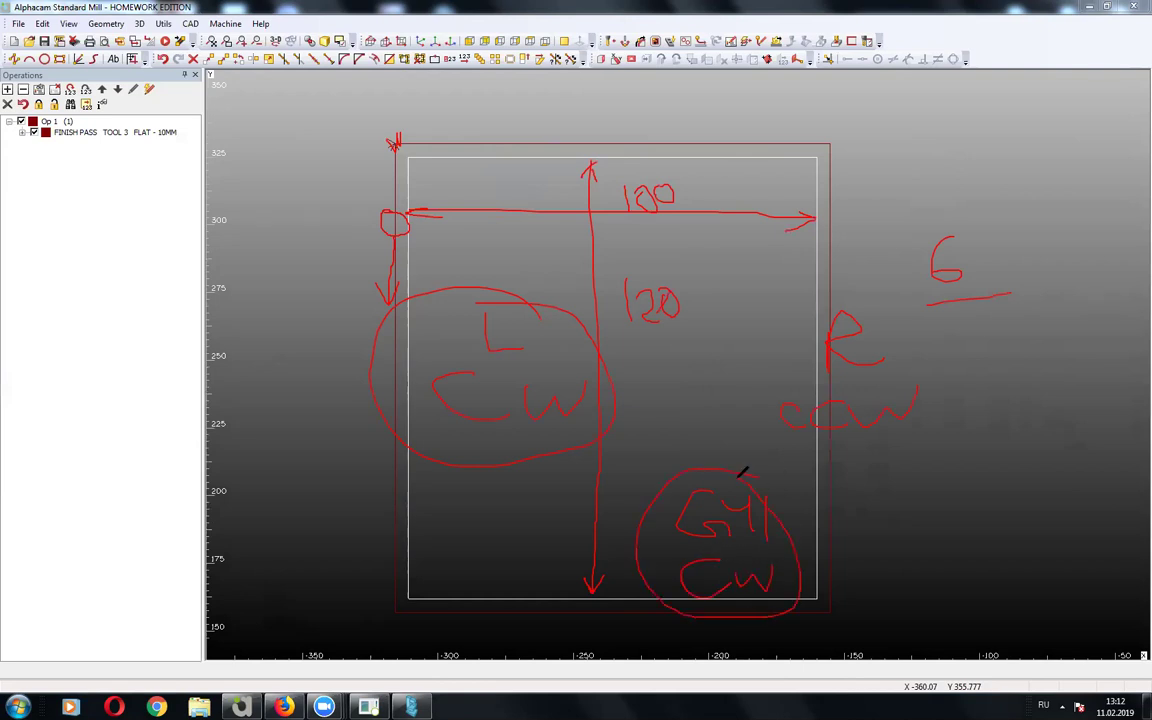
mouse_move(842, 494)
mouse_down()
mouse_move(826, 518)
mouse_move(858, 512)
mouse_move(940, 532)
mouse_up()
drag(848, 565, 832, 595)
mouse_move(880, 565)
mouse_down()
mouse_move(866, 595)
mouse_move(938, 555)
mouse_up()
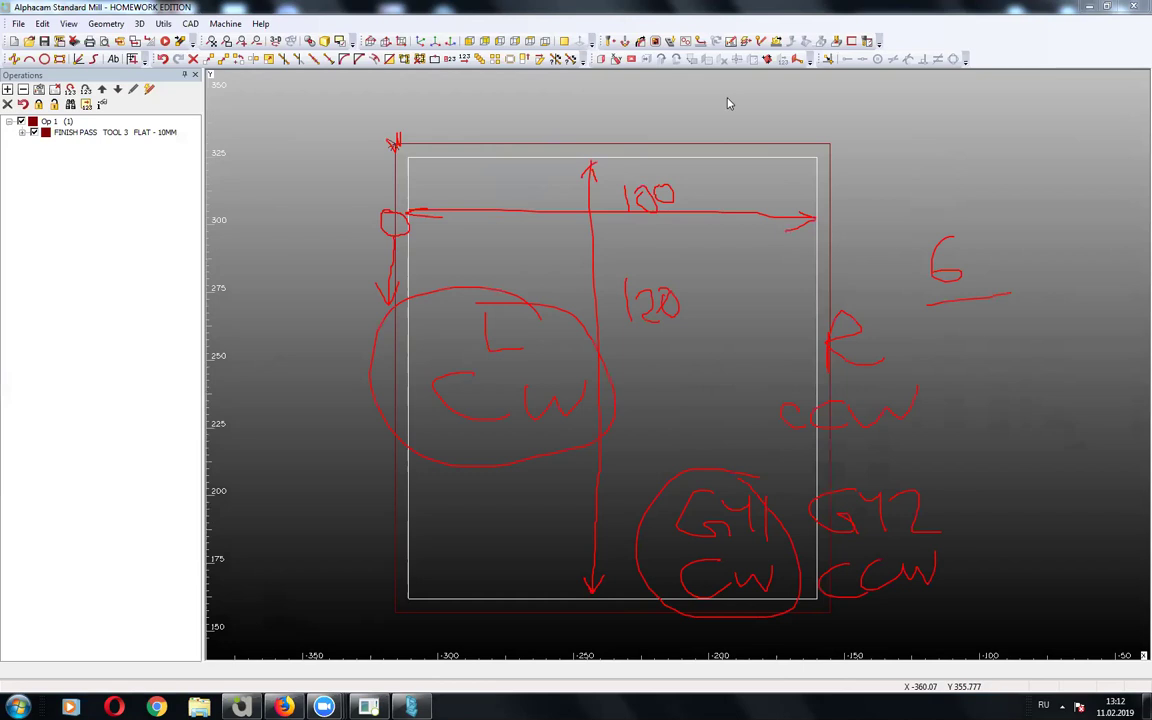
key(e)
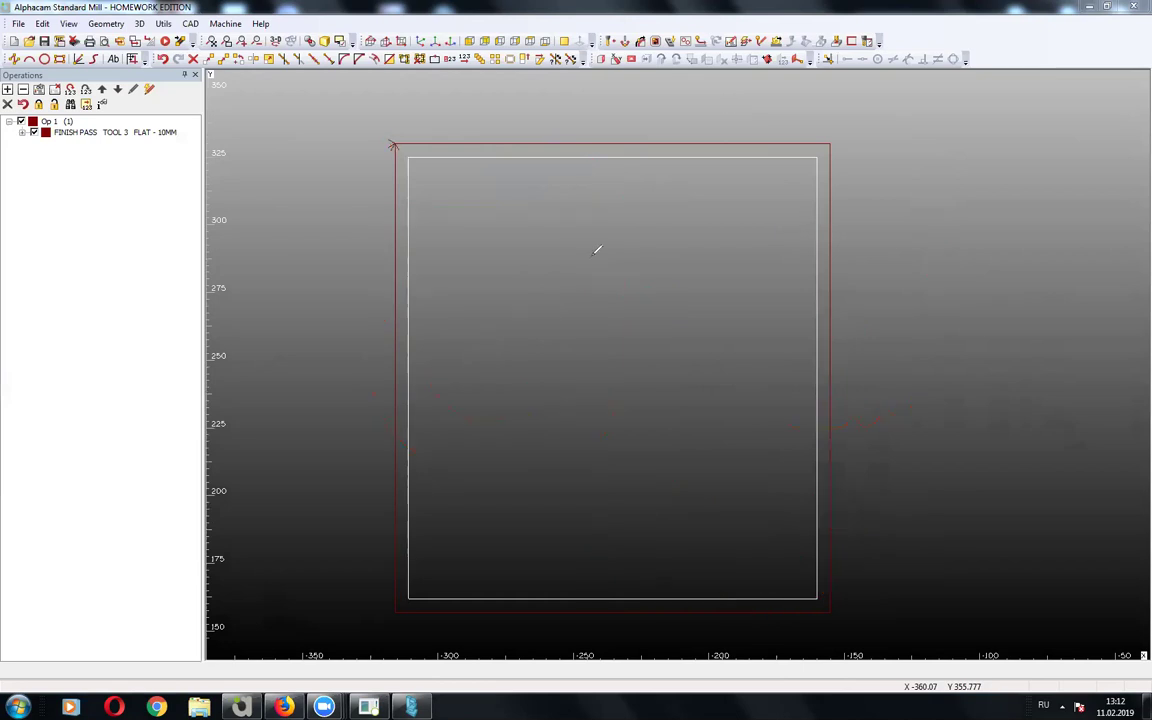
mouse_move(579, 237)
mouse_down()
mouse_move(567, 296)
mouse_move(679, 235)
mouse_up()
drag(604, 213, 752, 228)
mouse_move(481, 210)
mouse_down()
mouse_move(514, 499)
mouse_move(725, 499)
mouse_move(735, 217)
mouse_up()
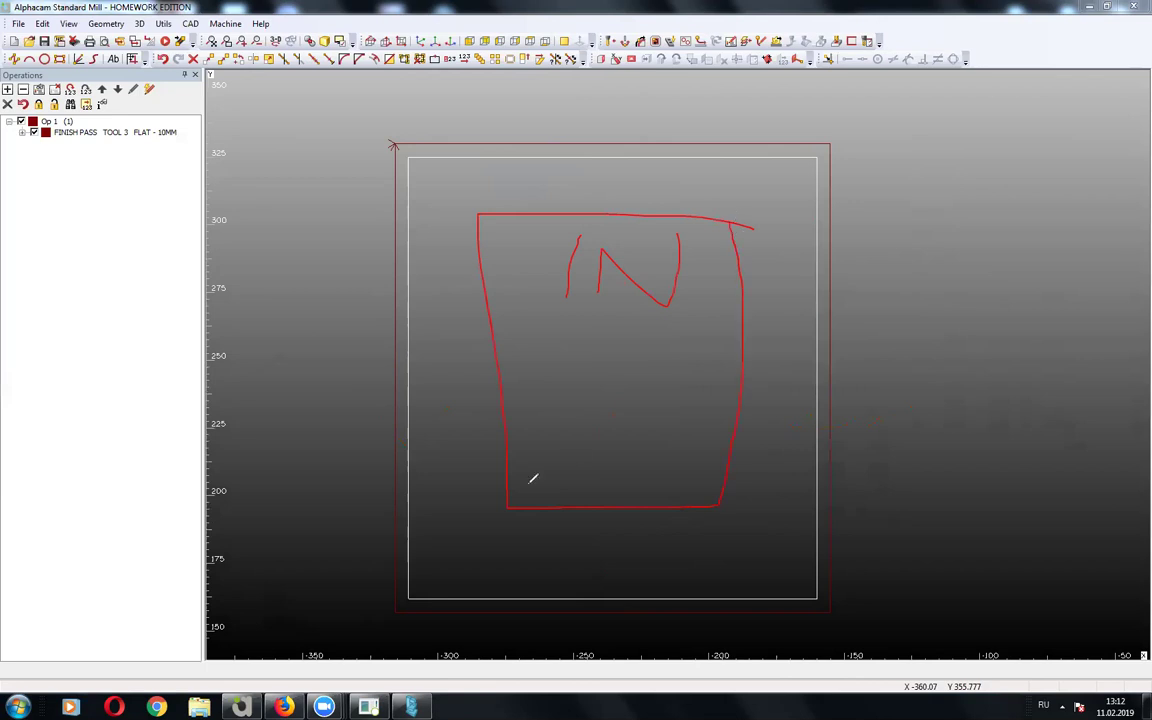
mouse_move(518, 447)
mouse_down()
mouse_move(509, 471)
mouse_move(535, 478)
mouse_move(485, 260)
mouse_move(508, 280)
mouse_up()
drag(694, 538, 730, 576)
drag(757, 550, 815, 583)
drag(878, 542, 872, 580)
drag(895, 550, 938, 548)
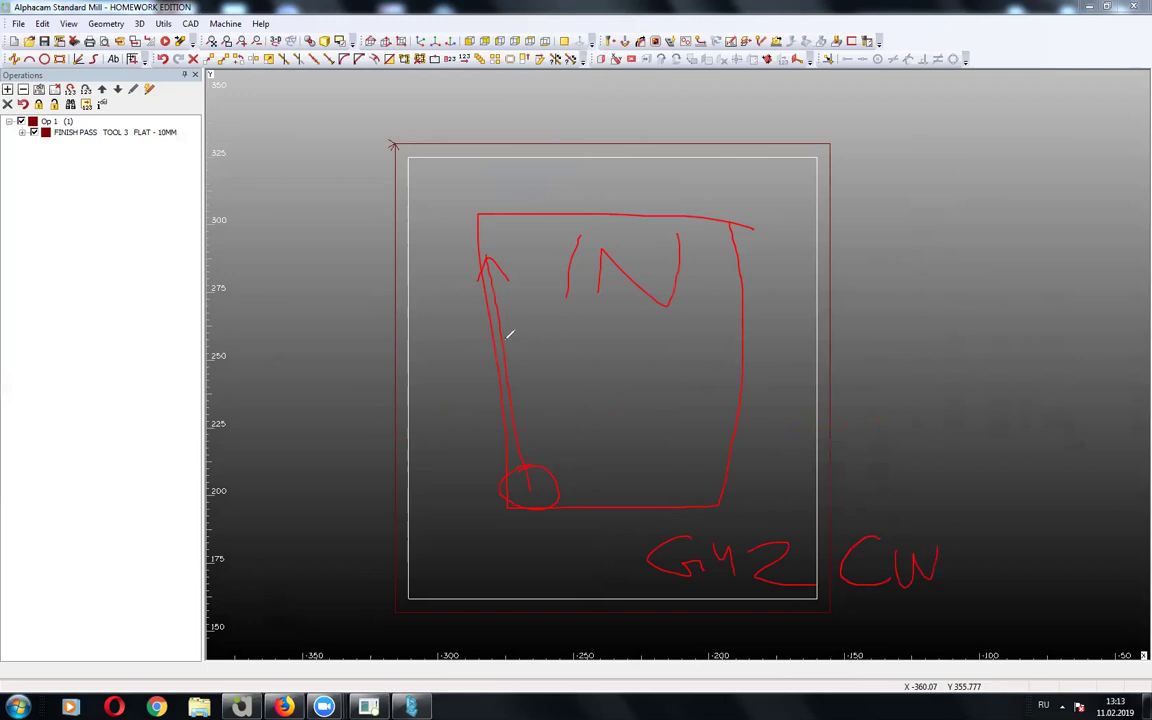
mouse_move(540, 484)
mouse_down()
mouse_move(694, 478)
mouse_move(746, 370)
mouse_move(750, 332)
mouse_up()
mouse_move(702, 600)
mouse_down()
mouse_move(712, 632)
mouse_move(745, 622)
mouse_up()
drag(748, 600, 757, 640)
drag(803, 600, 804, 632)
mouse_move(884, 570)
mouse_down()
mouse_move(880, 620)
mouse_move(906, 616)
mouse_up()
drag(918, 590, 968, 595)
drag(1040, 513, 607, 515)
drag(453, 510, 448, 517)
mouse_move(698, 440)
mouse_down()
mouse_move(690, 470)
mouse_move(712, 482)
mouse_up()
mouse_move(975, 315)
mouse_down()
mouse_move(968, 350)
mouse_move(1045, 337)
mouse_move(1073, 299)
mouse_up()
drag(776, 448, 779, 488)
mouse_move(866, 452)
mouse_down()
mouse_move(850, 480)
mouse_move(932, 448)
mouse_up()
drag(723, 368, 729, 398)
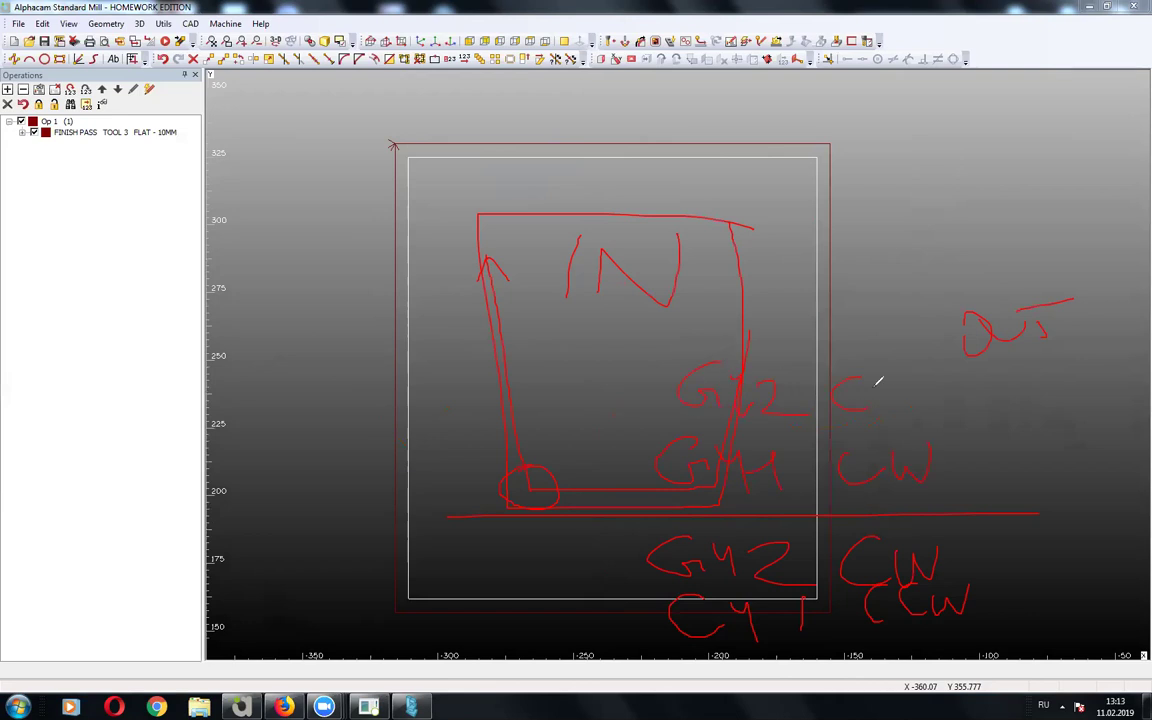
mouse_move(1046, 518)
mouse_down()
mouse_move(1050, 562)
mouse_move(1092, 505)
mouse_up()
drag(797, 338, 620, 645)
key(e)
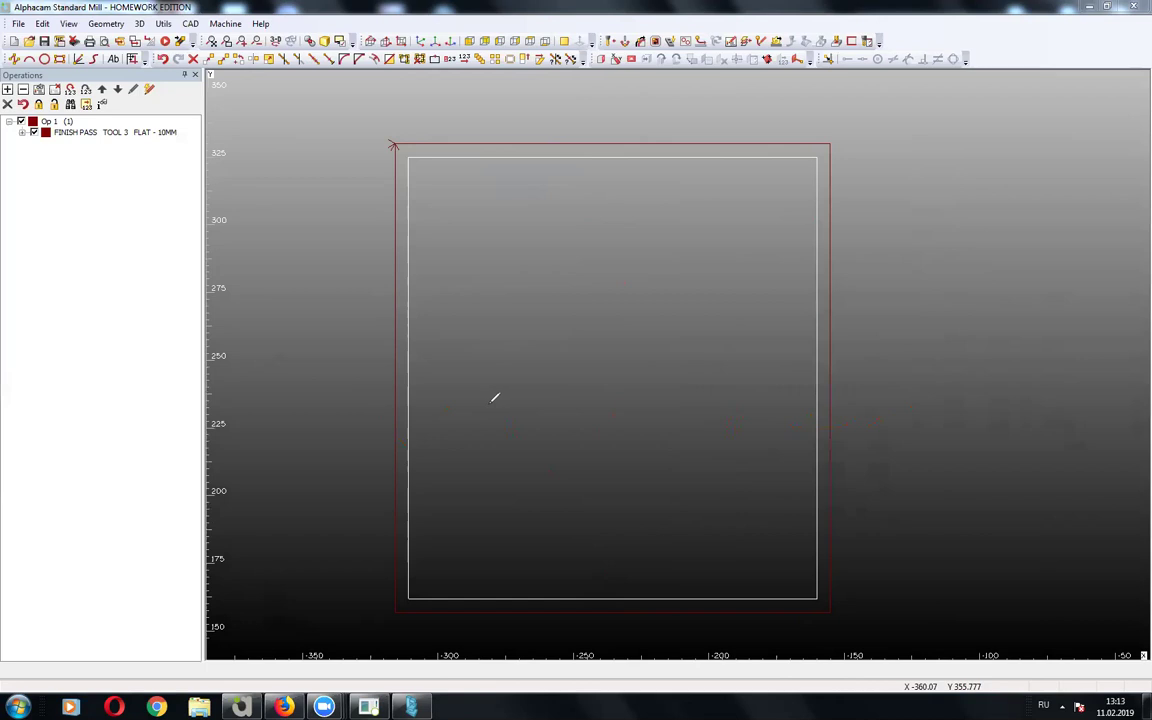
mouse_move(406, 463)
mouse_down()
mouse_move(958, 242)
mouse_move(941, 283)
mouse_up()
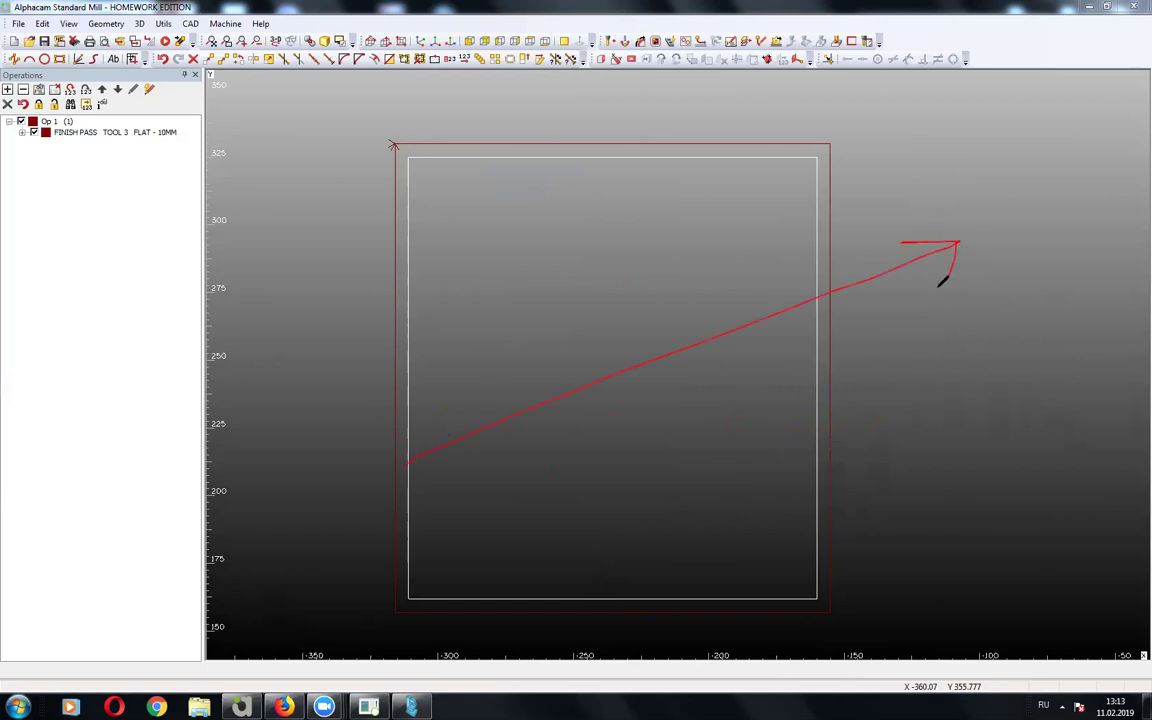
drag(552, 369, 605, 413)
mouse_move(675, 281)
mouse_down()
mouse_move(699, 316)
mouse_move(712, 270)
mouse_move(671, 306)
mouse_move(748, 305)
mouse_up()
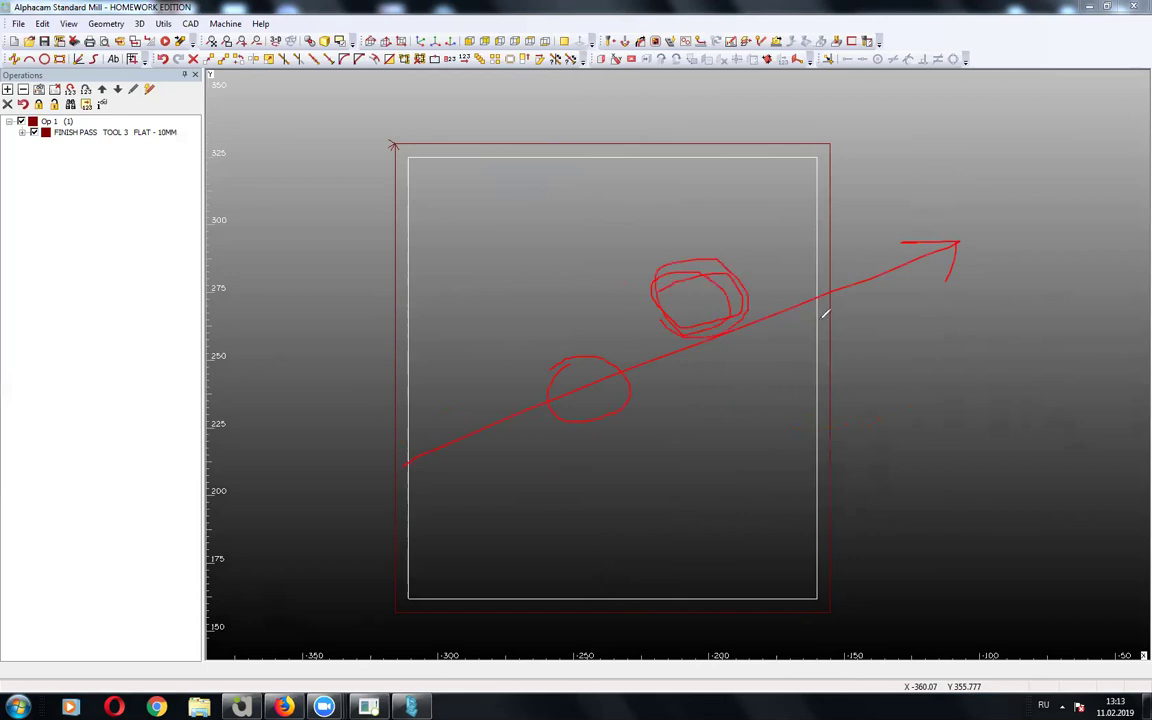
mouse_move(928, 342)
mouse_down()
mouse_move(882, 283)
mouse_move(903, 306)
mouse_up()
key(e)
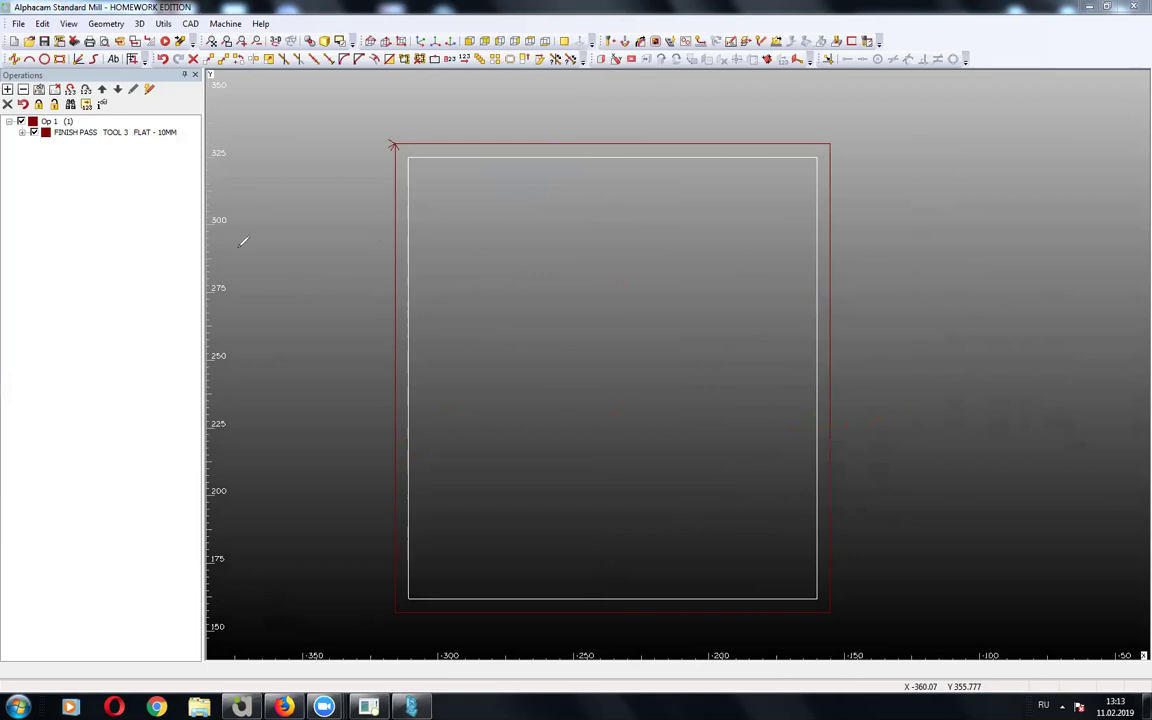
right_click(97, 120)
click(135, 133)
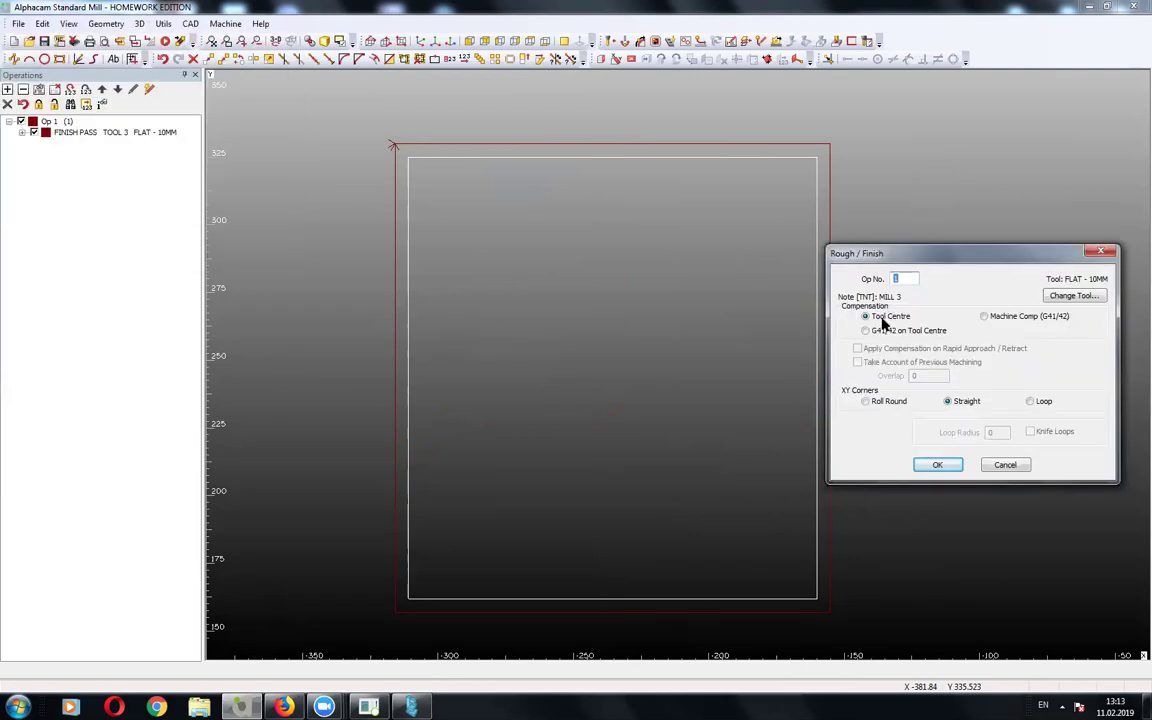
click(1101, 253)
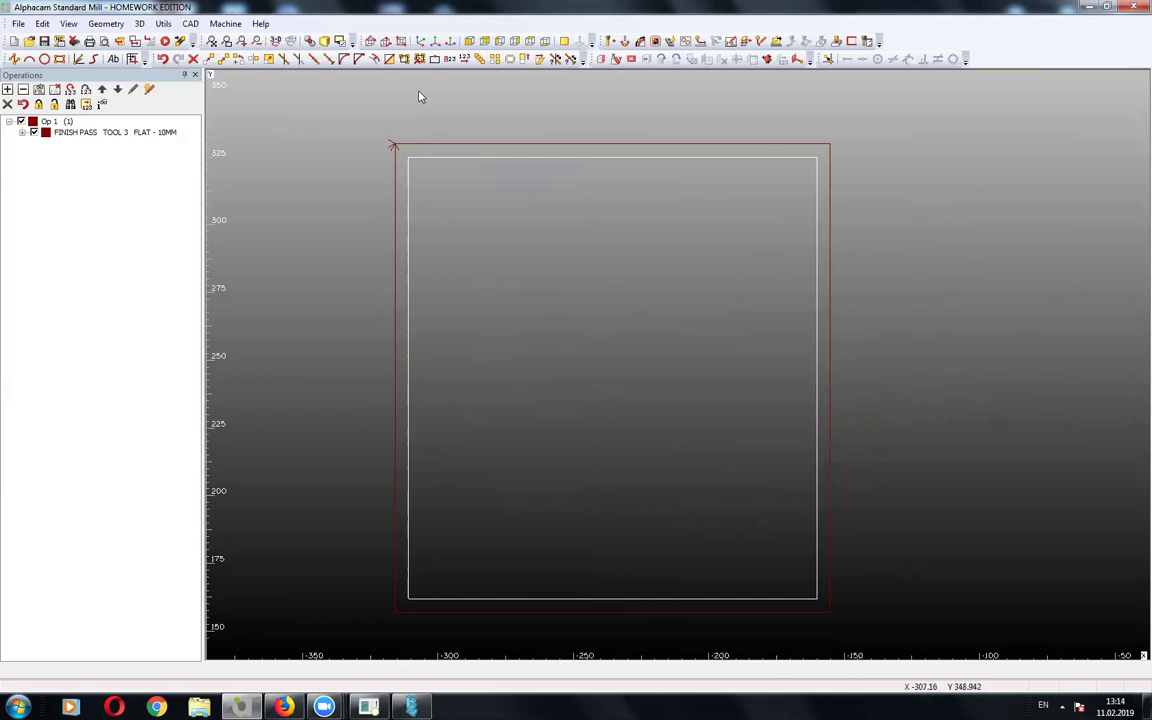
Place red dot markers on the finish-pass toolpath's top-left and bottom-left corners.
key(alt+shift)
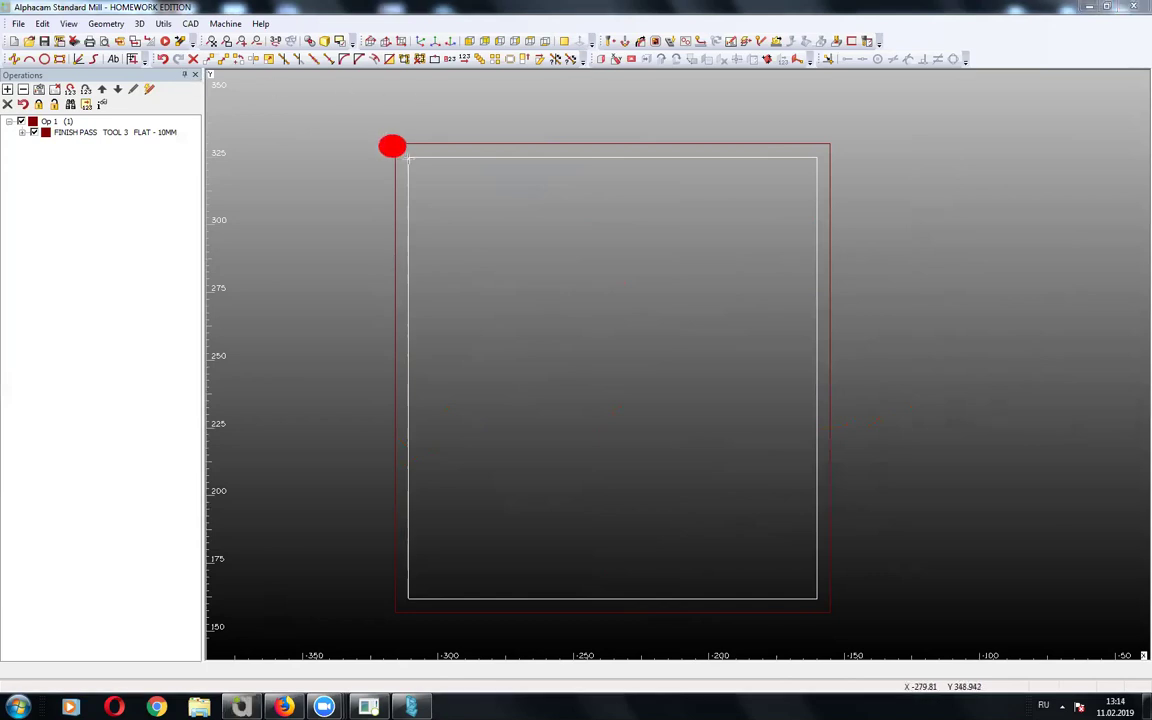
click(393, 605)
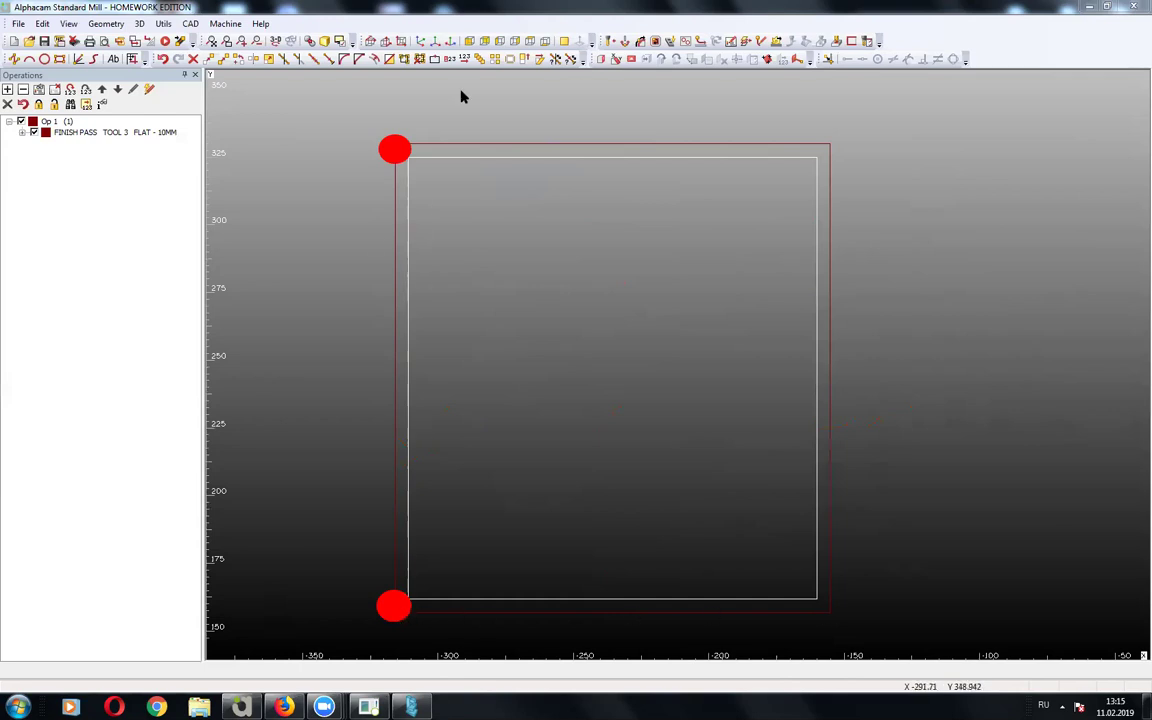
click(550, 304)
text(Ч)
key(BackSpace)
text(Ч)
key(BackSpace)
key(alt+shift)
text(X-)
key(alt+shift)
text(5.)
key(alt+shift)
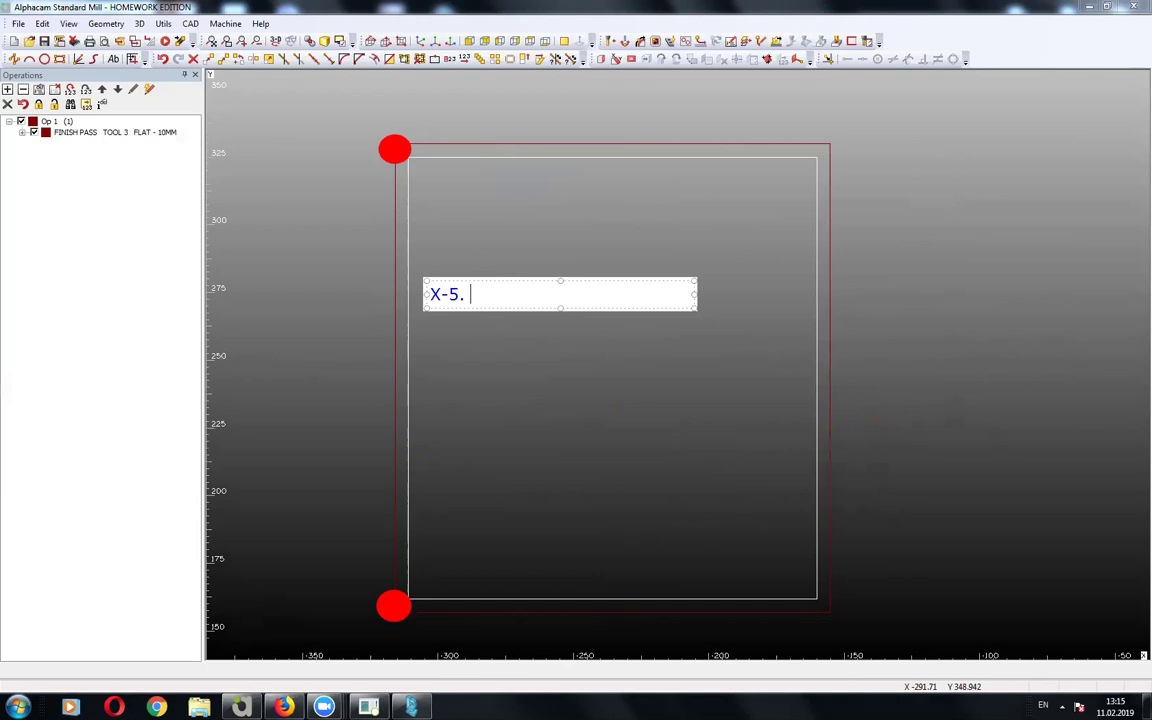
text(Y-5.)
click(556, 266)
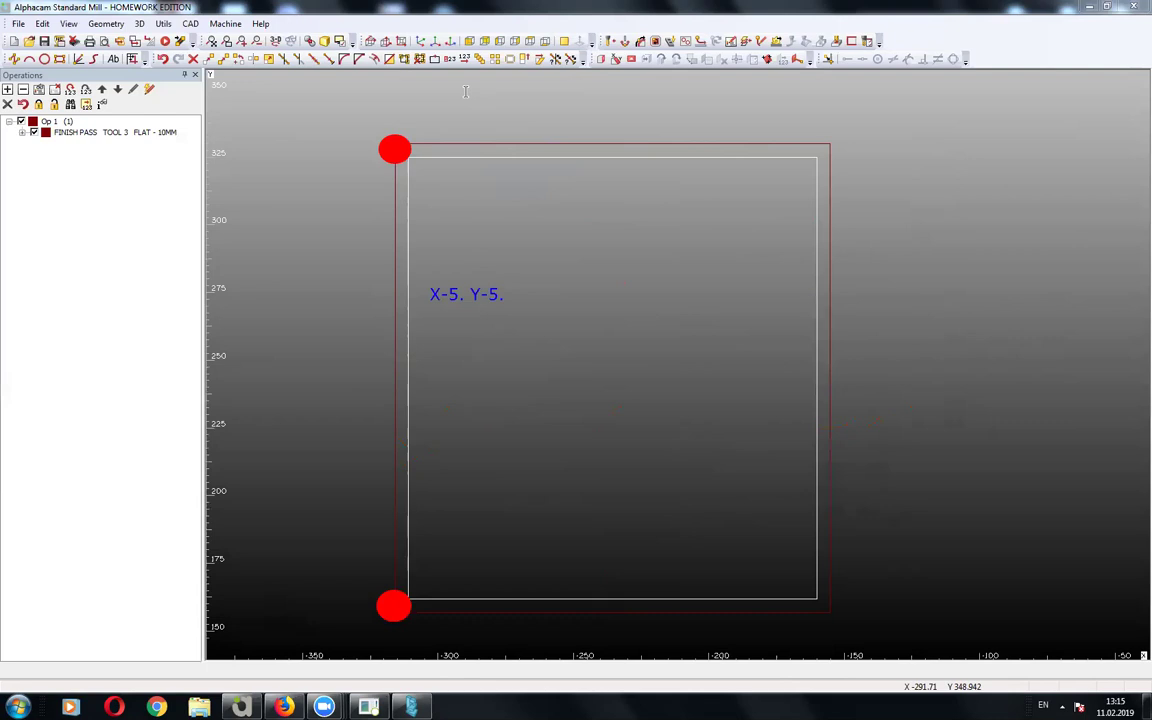
Sketch two adjoining column rectangles inside the part outline.
click(561, 242)
click(686, 532)
click(620, 244)
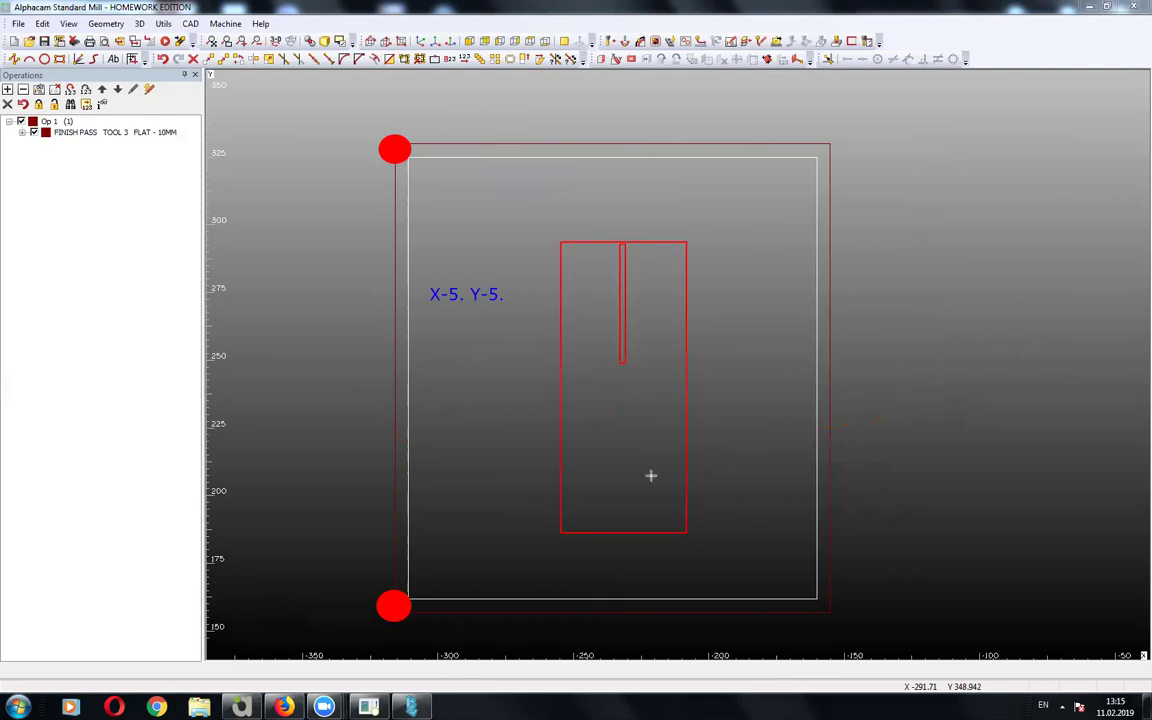
click(686, 532)
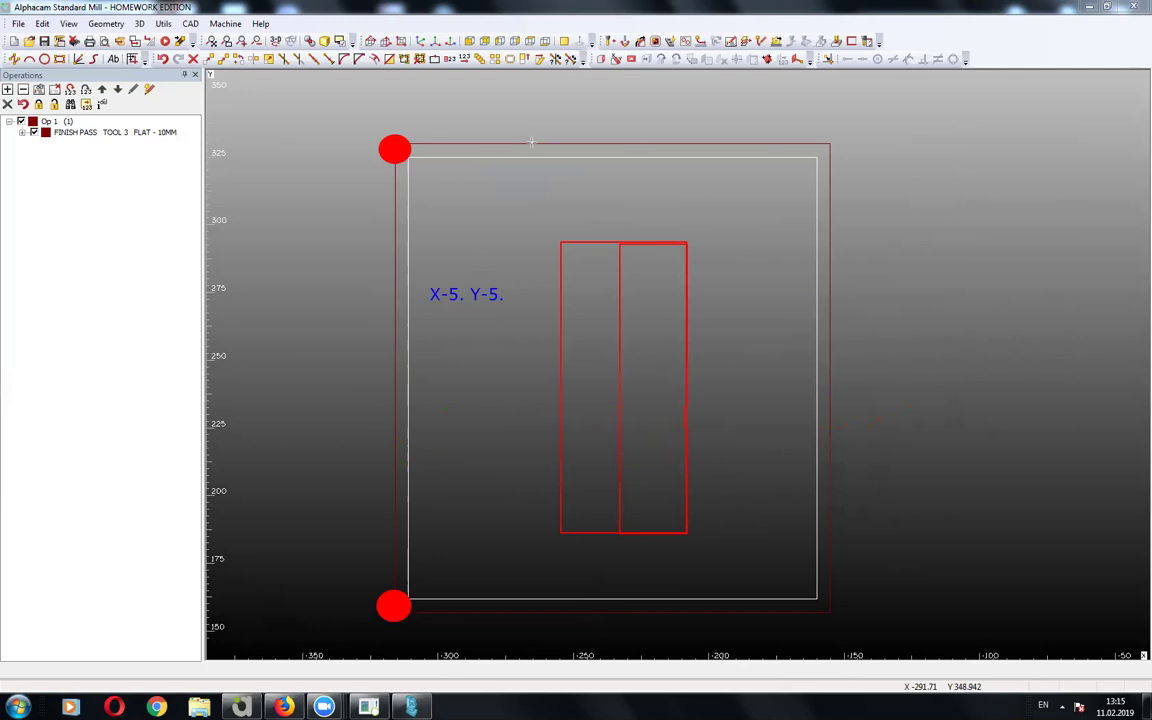
Write '10' in the left column of the table.
click(577, 262)
text(12)
key(BackSpace)
key(BackSpace)
text(10)
click(637, 207)
Add the 'geom d' and 'wear d' column headings above the table.
click(568, 227)
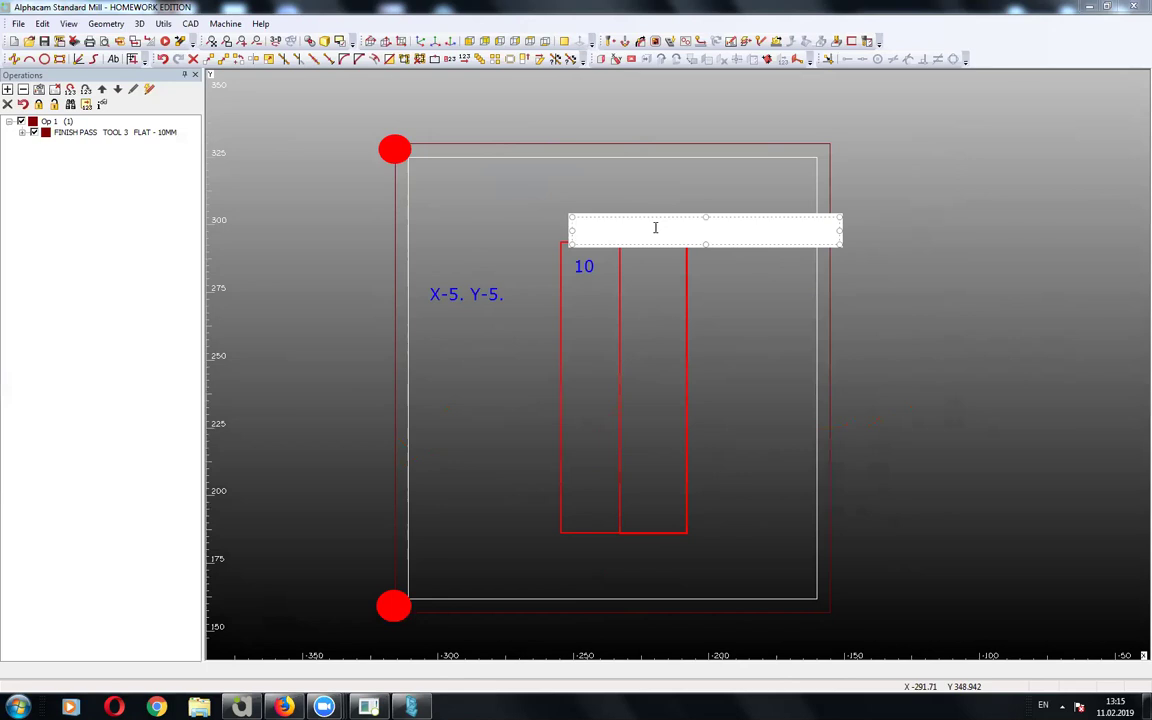
text(geom d)
click(662, 218)
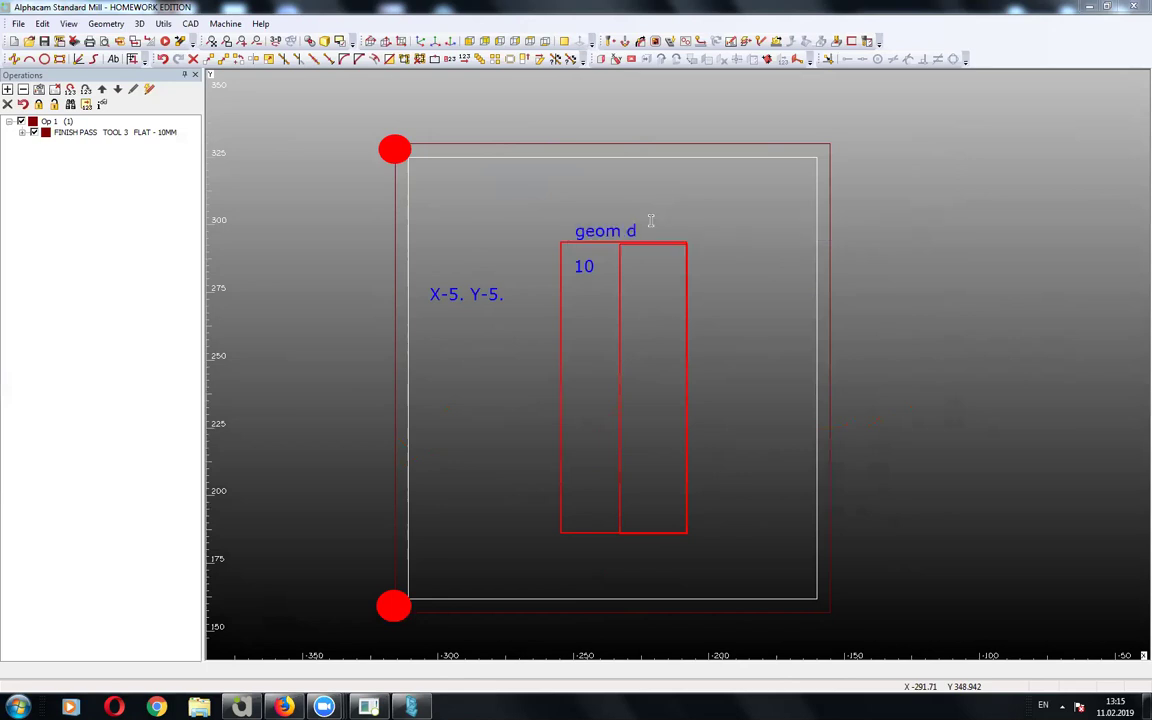
click(654, 230)
text(geom)
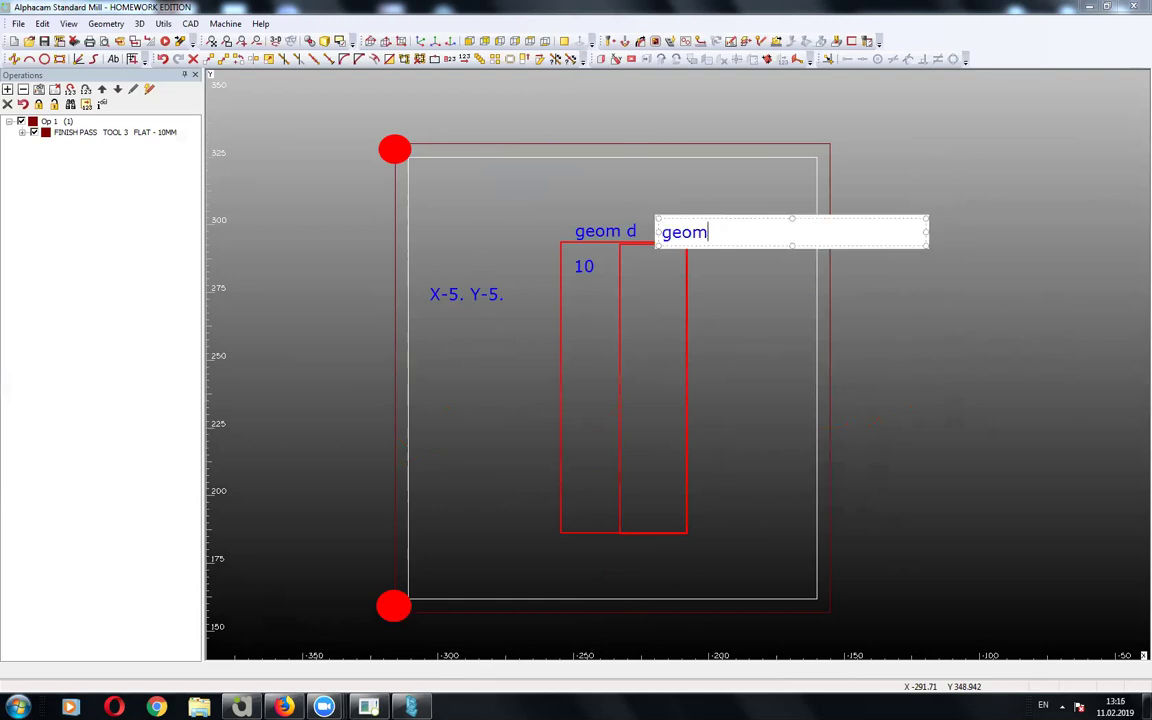
key(BackSpace)
key(BackSpace)
key(BackSpace)
key(BackSpace)
key(BackSpace)
text(wear d)
click(579, 259)
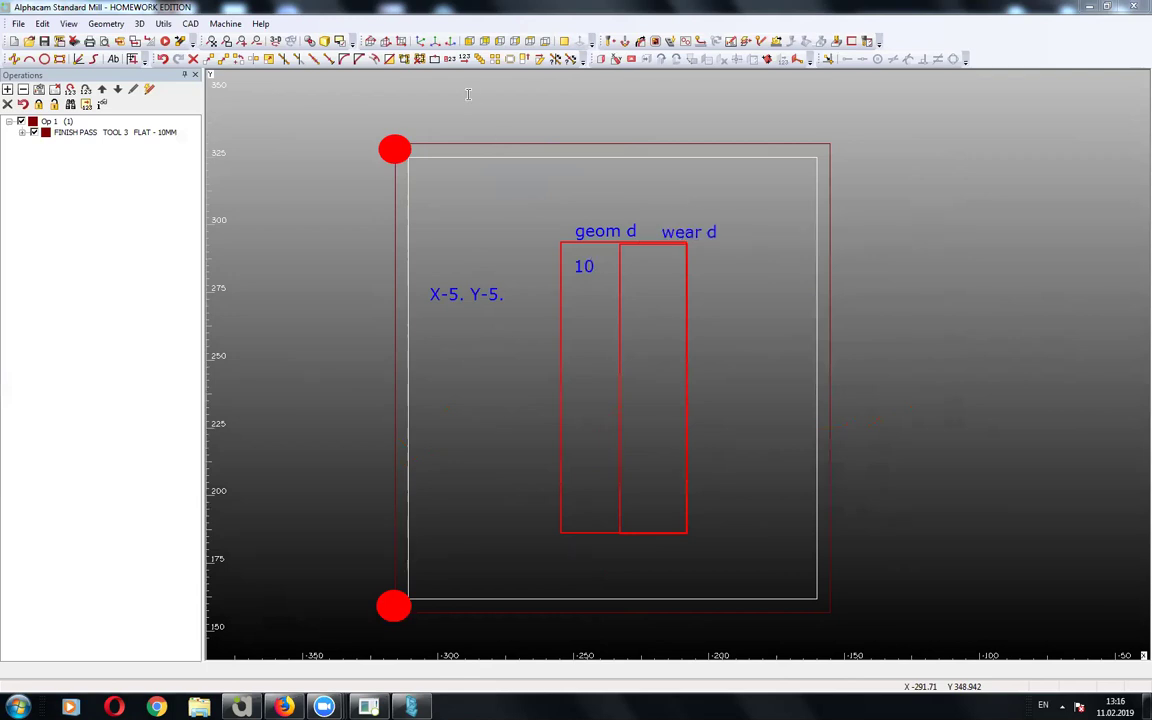
Add a 'g41 d1' note at the right of the drawing.
click(877, 307)
text(g43)
key(BackSpace)
text(1)
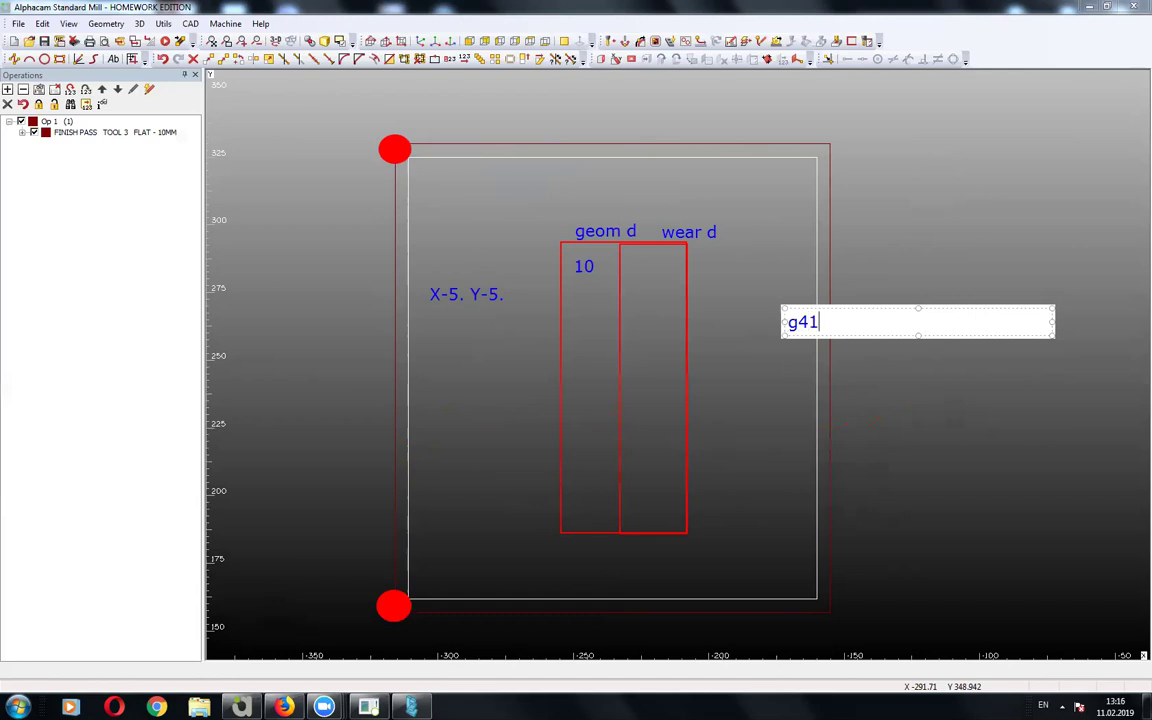
text( d1)
click(764, 342)
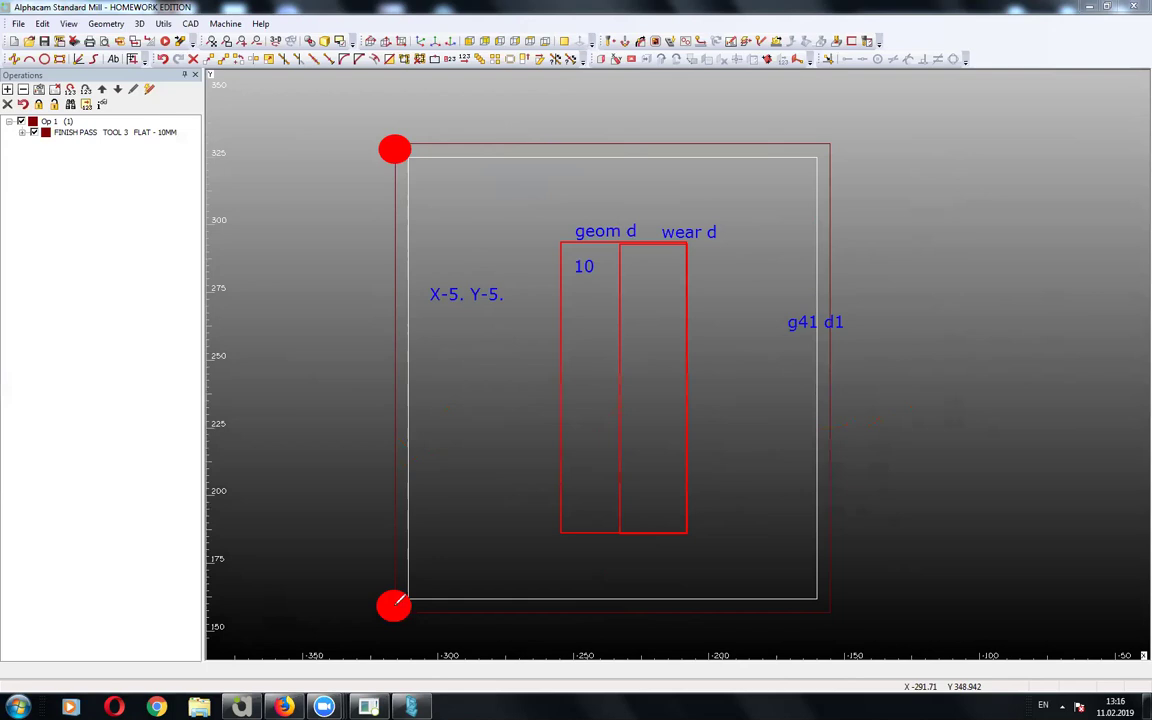
Trace the tool's path in red along the left side, top edge and lower-left corner.
mouse_move(372, 616)
mouse_down()
mouse_move(373, 116)
mouse_move(702, 113)
mouse_up()
drag(817, 107, 858, 111)
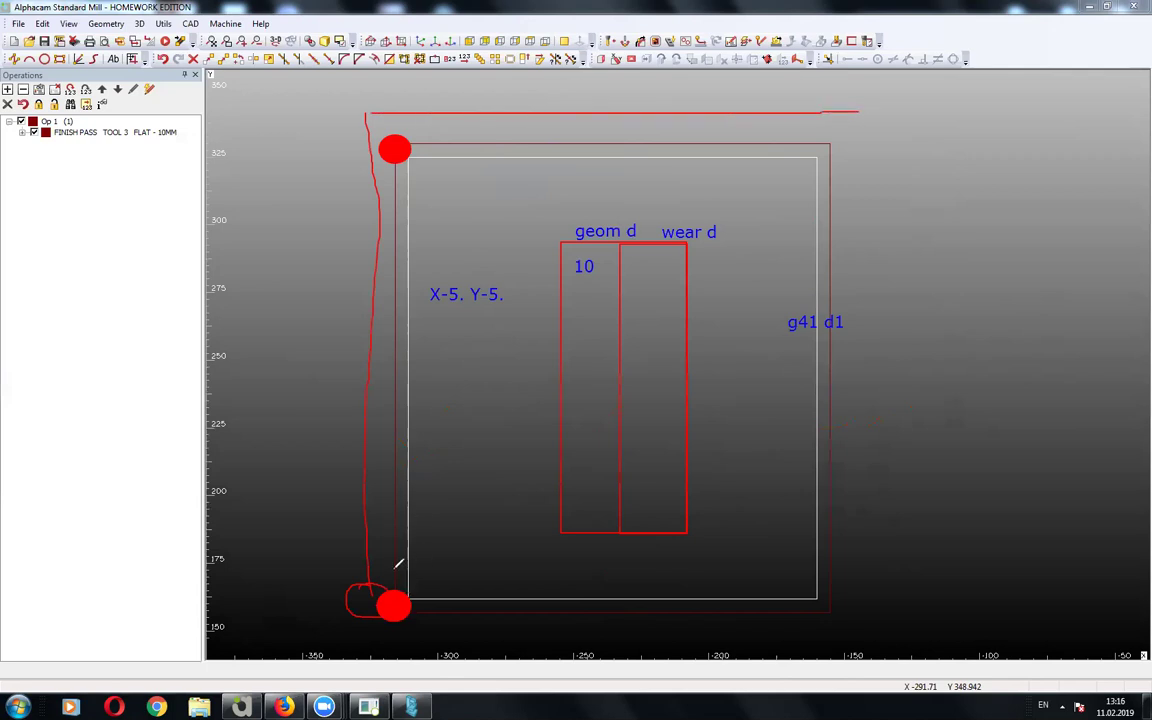
mouse_move(405, 556)
mouse_down()
mouse_move(386, 582)
mouse_move(498, 604)
mouse_up()
Cross out the 10, circle the g41 d1 note and underline 'X-5. Y-5.'.
mouse_move(550, 256)
mouse_down()
mouse_move(643, 274)
mouse_move(558, 271)
mouse_up()
drag(812, 304, 819, 297)
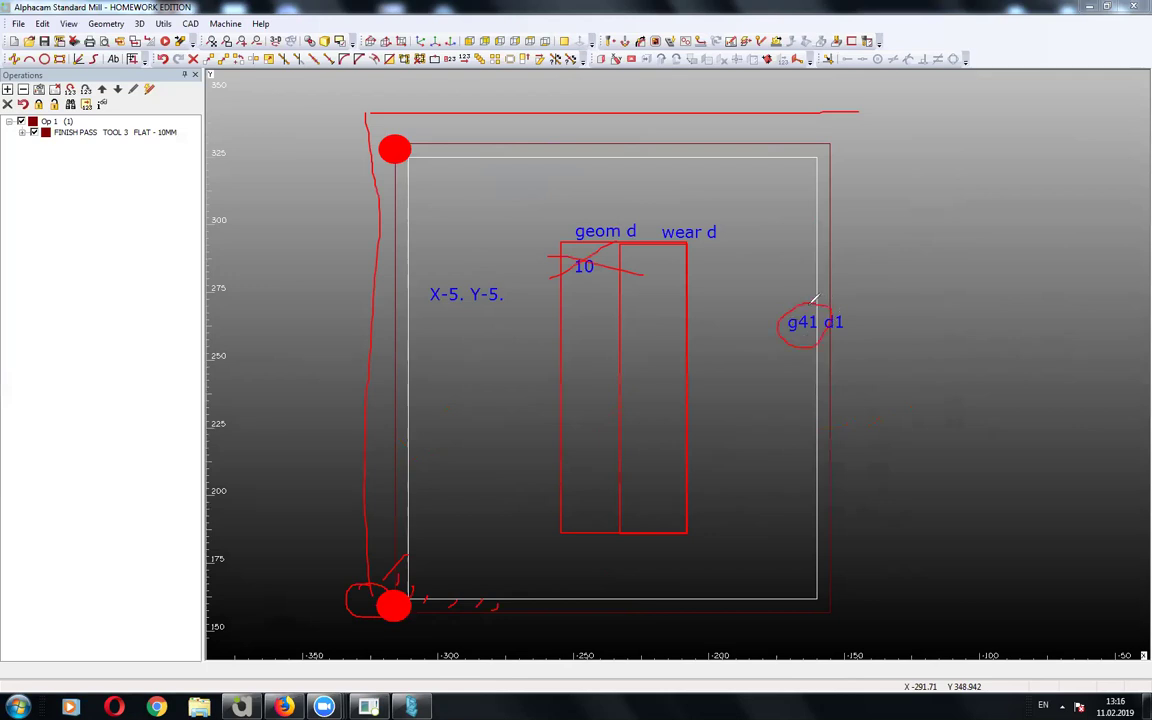
drag(392, 318, 494, 316)
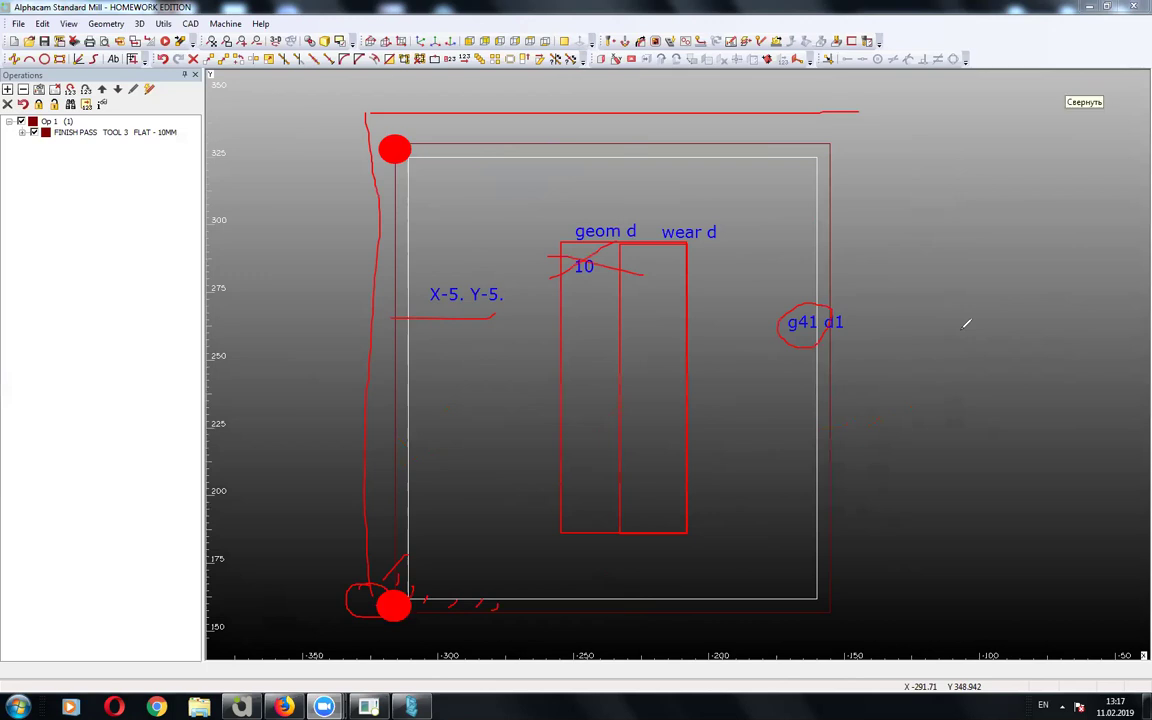
Draw a question mark over wear d, circle 10 and FINISH PASS, and mark X-5. Y-5.
drag(673, 197, 681, 221)
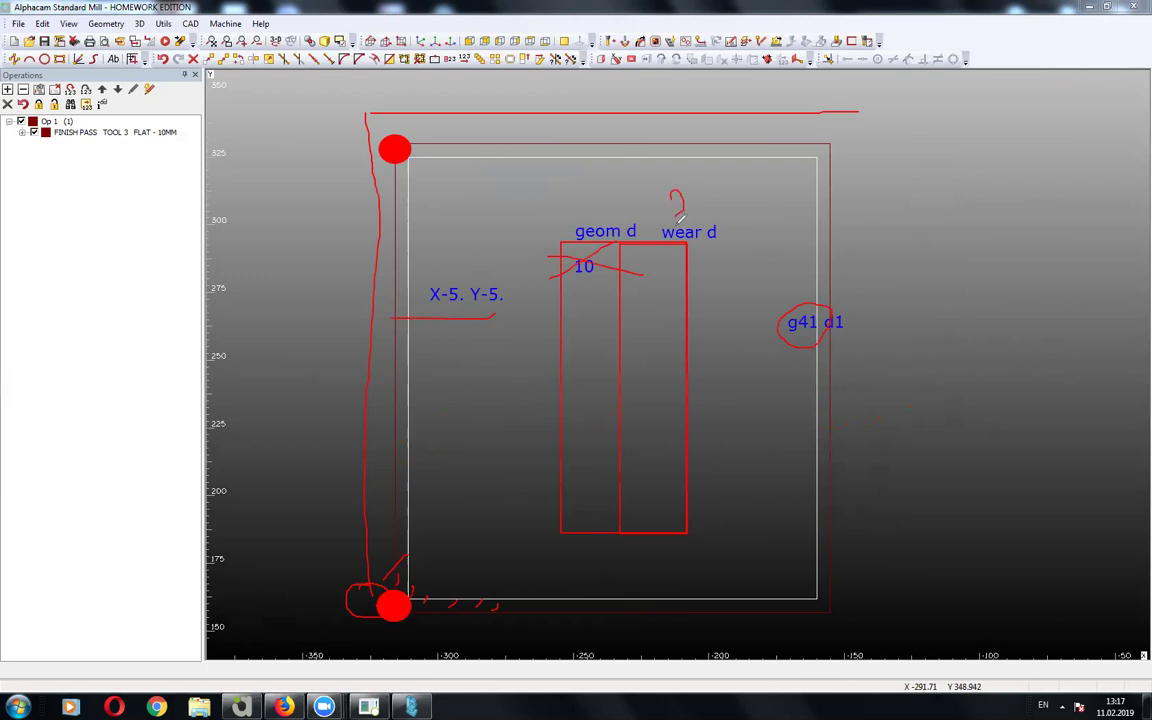
click(677, 226)
drag(606, 244, 597, 270)
mouse_move(143, 112)
mouse_down()
mouse_move(62, 98)
mouse_move(100, 87)
mouse_up()
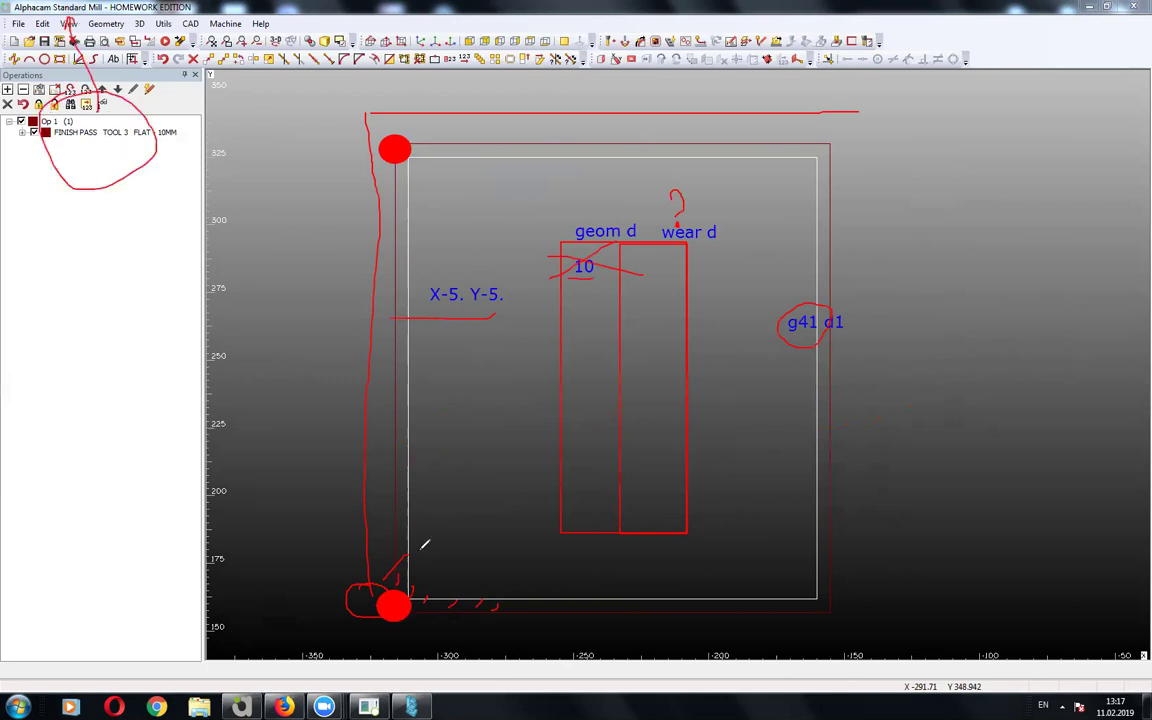
mouse_move(411, 318)
mouse_down()
mouse_move(482, 260)
mouse_move(501, 314)
mouse_up()
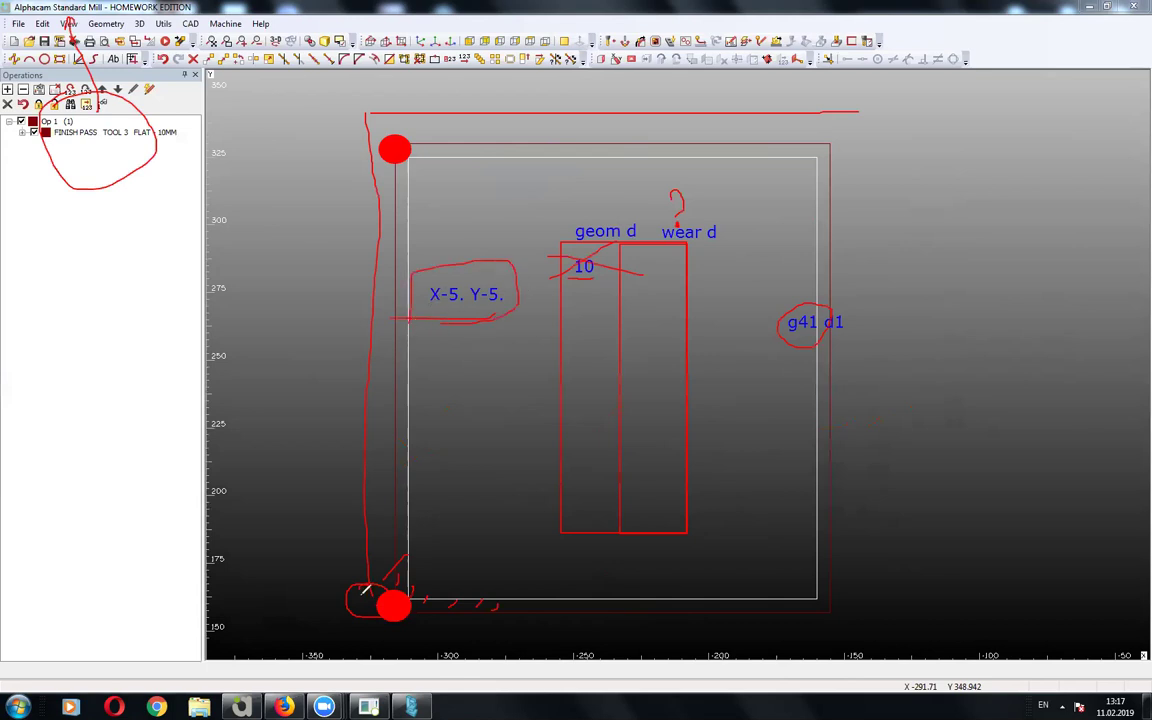
Sketch Ø10, G41/G42, toolpath arrows and a bracketed 2, then clear all the markup.
drag(903, 590, 872, 690)
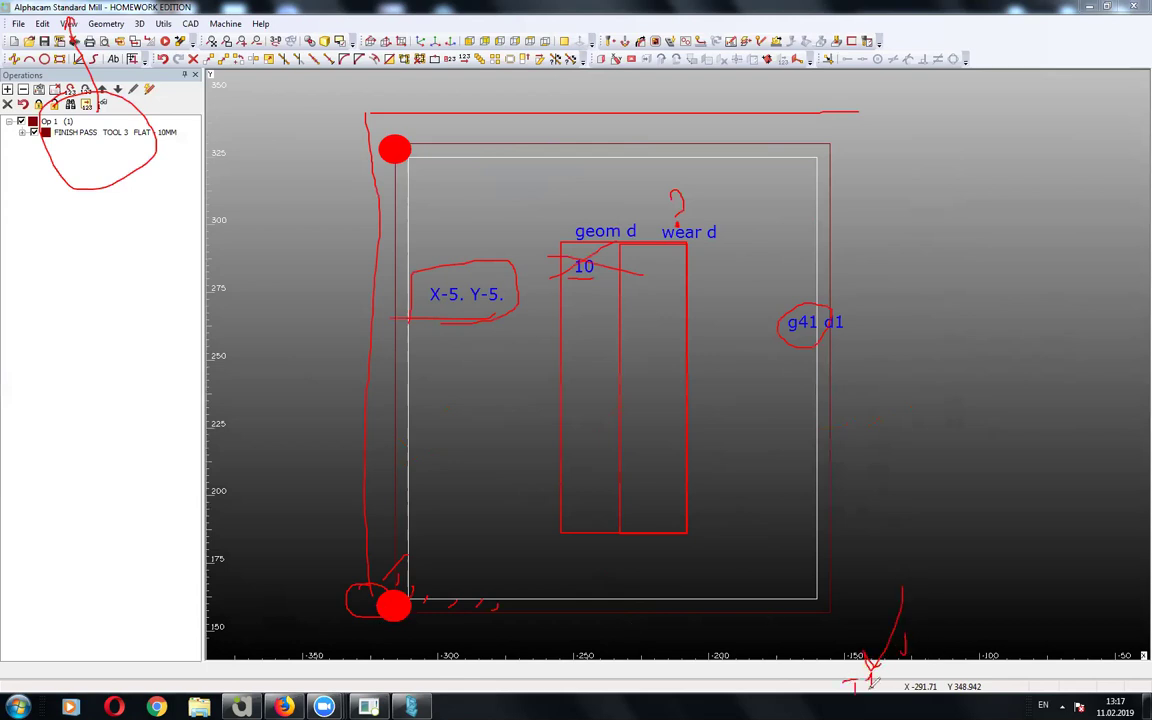
mouse_move(912, 522)
mouse_down()
mouse_move(935, 541)
mouse_move(947, 528)
mouse_up()
mouse_move(910, 340)
mouse_down()
mouse_move(912, 356)
mouse_move(956, 364)
mouse_up()
mouse_move(995, 296)
mouse_down()
mouse_move(969, 378)
mouse_move(1070, 376)
mouse_up()
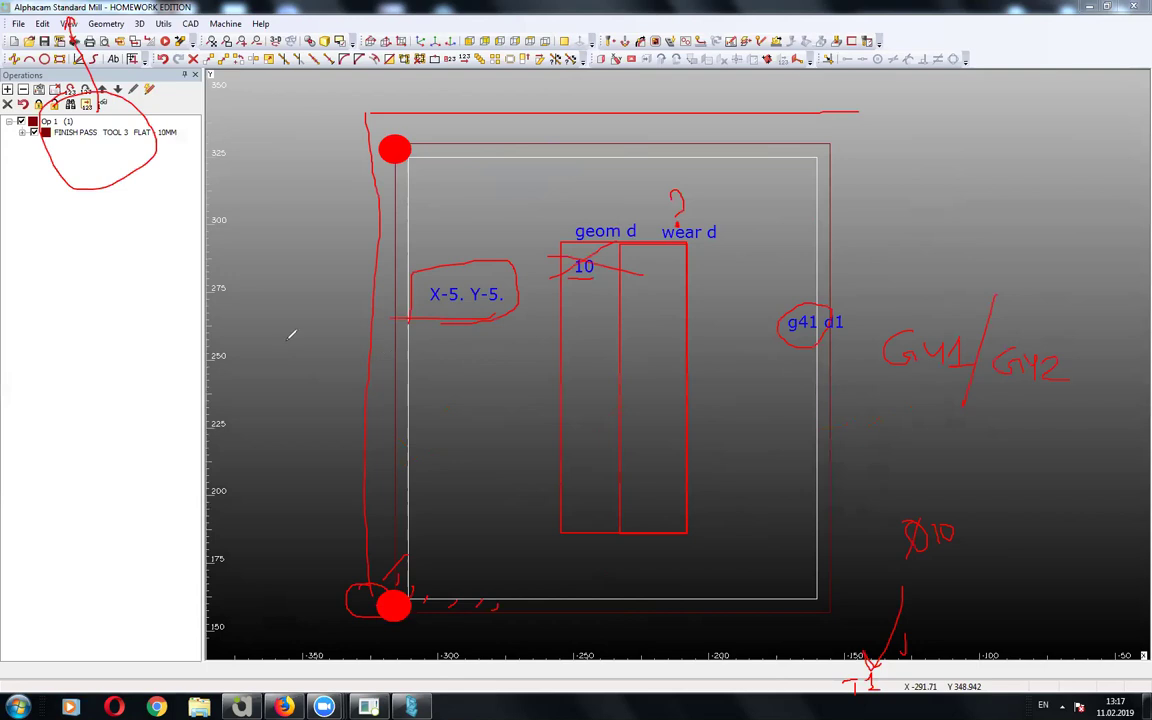
drag(405, 540, 395, 546)
drag(409, 531, 805, 535)
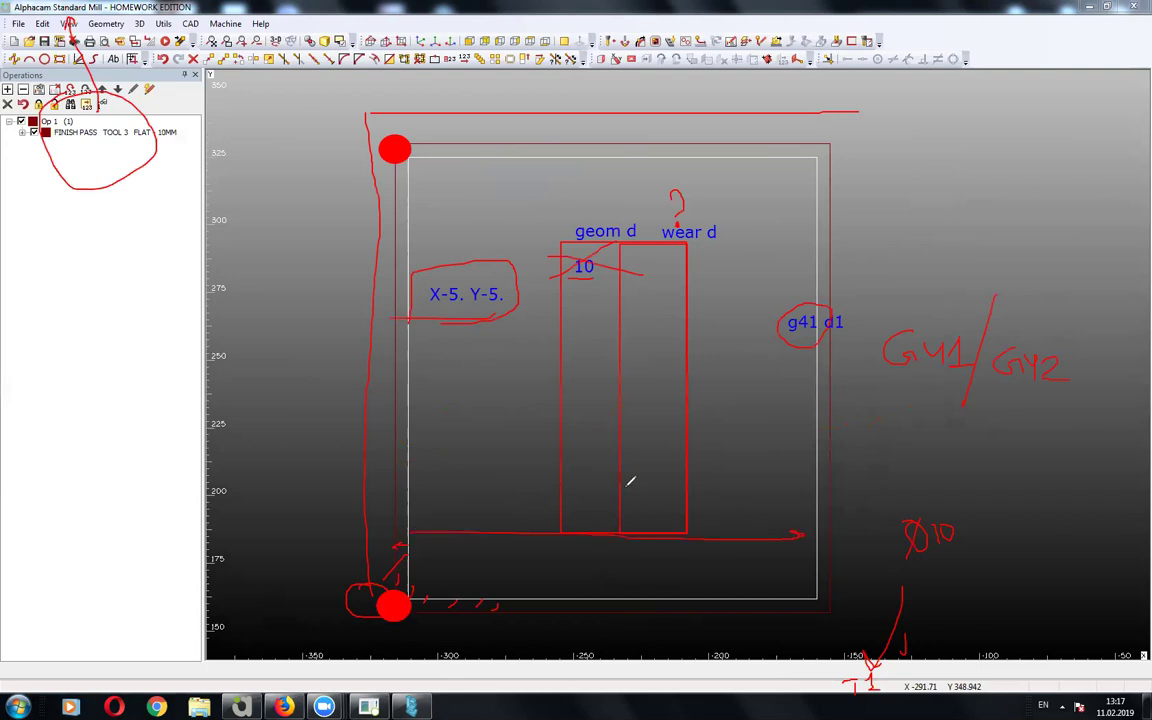
mouse_move(330, 312)
mouse_down()
mouse_move(362, 350)
mouse_move(347, 297)
mouse_move(360, 374)
mouse_up()
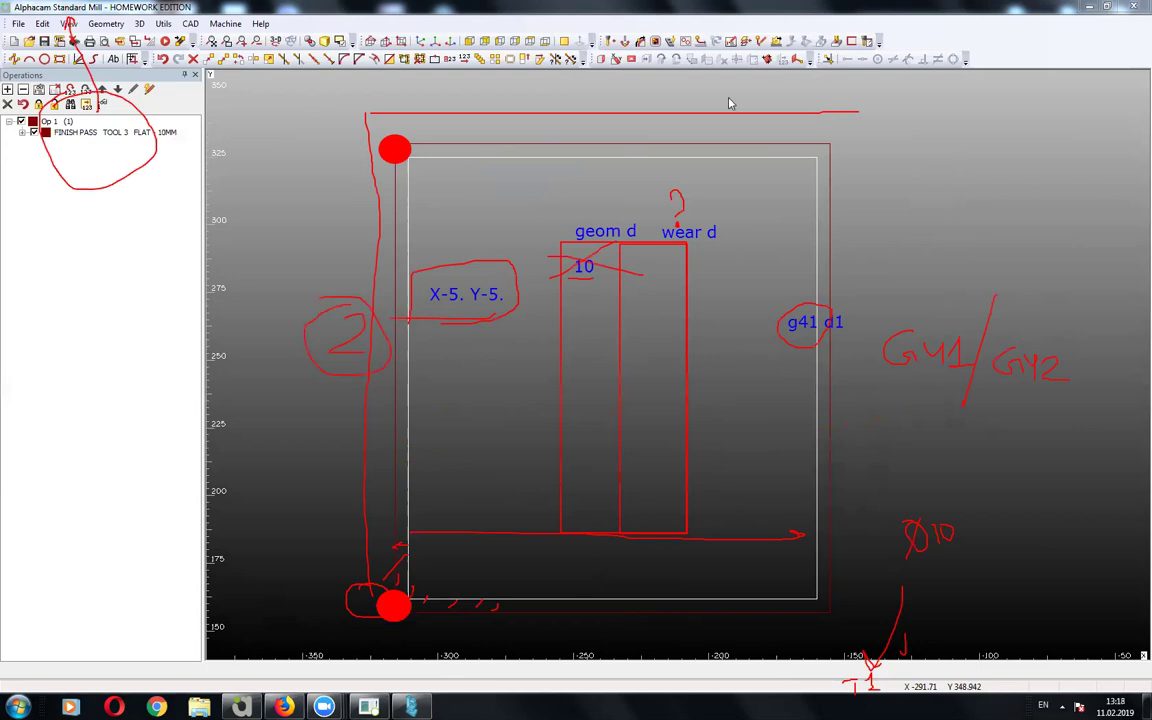
key(Escape)
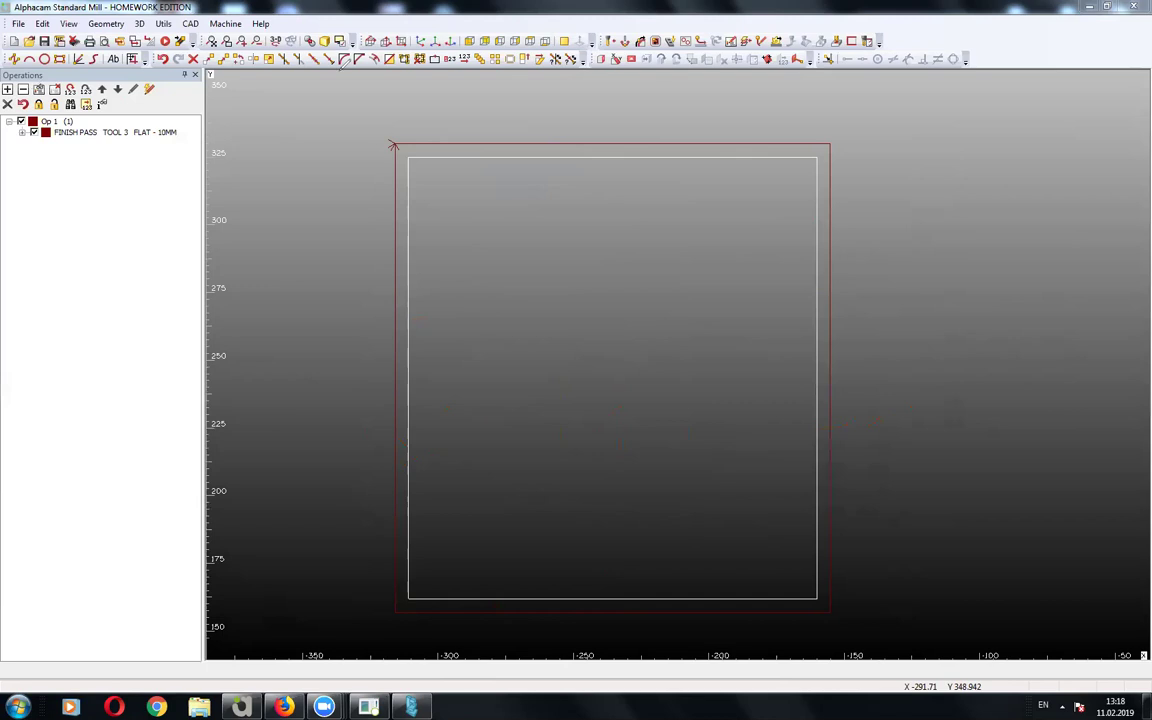
Edit the FINISH PASS operation and set its compensation to G41/42 on Tool Centre.
right_click(125, 130)
click(142, 140)
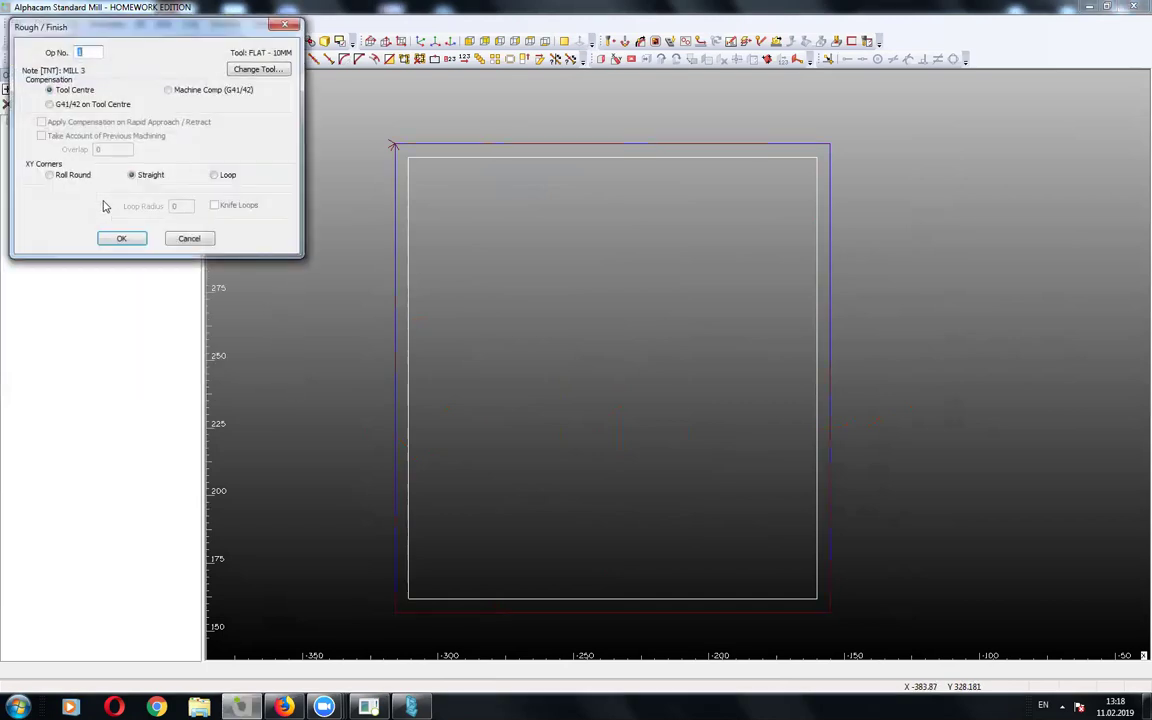
click(90, 104)
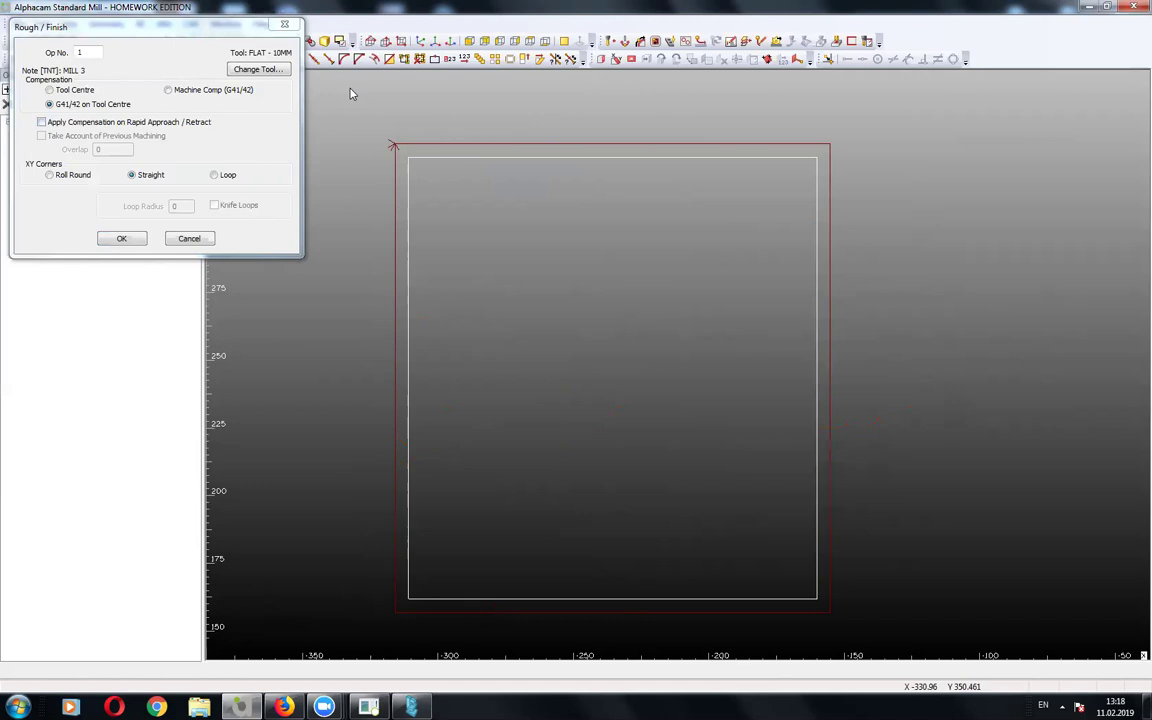
Add the text note 'G41 D1' near the top right of the square.
click(660, 217)
text(g1)
key(BackSpace)
key(BackSpace)
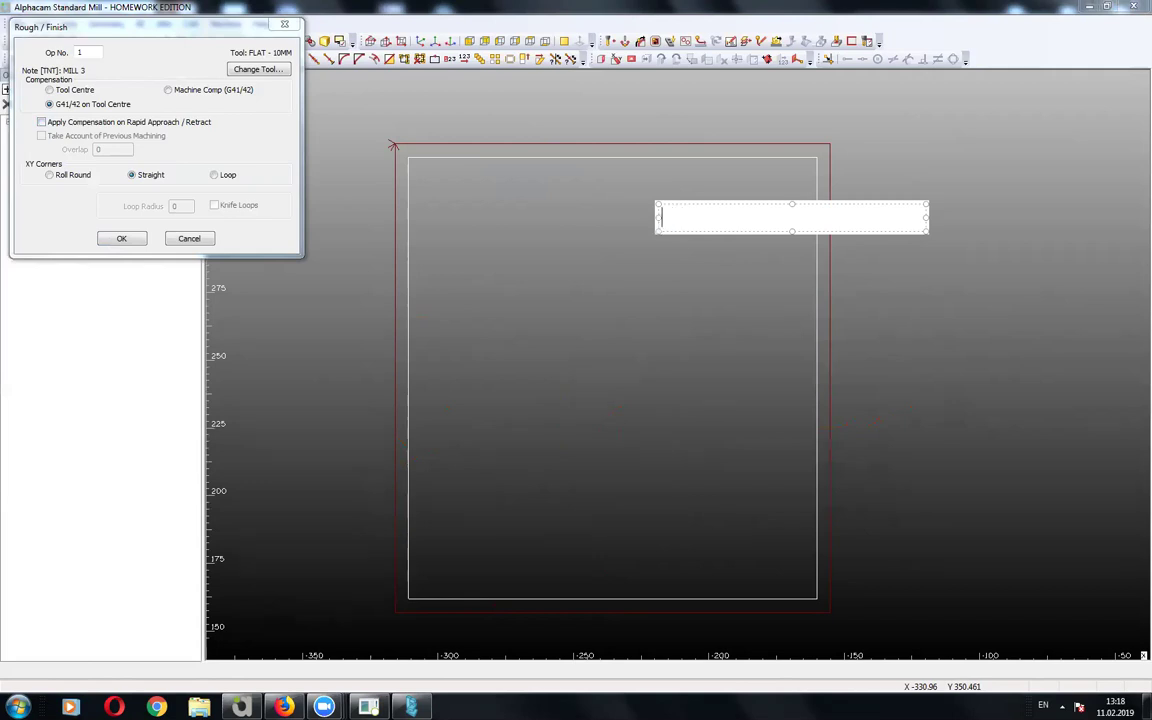
text(G41 )
text(H1)
key(BackSpace)
key(BackSpace)
text(D1)
click(725, 252)
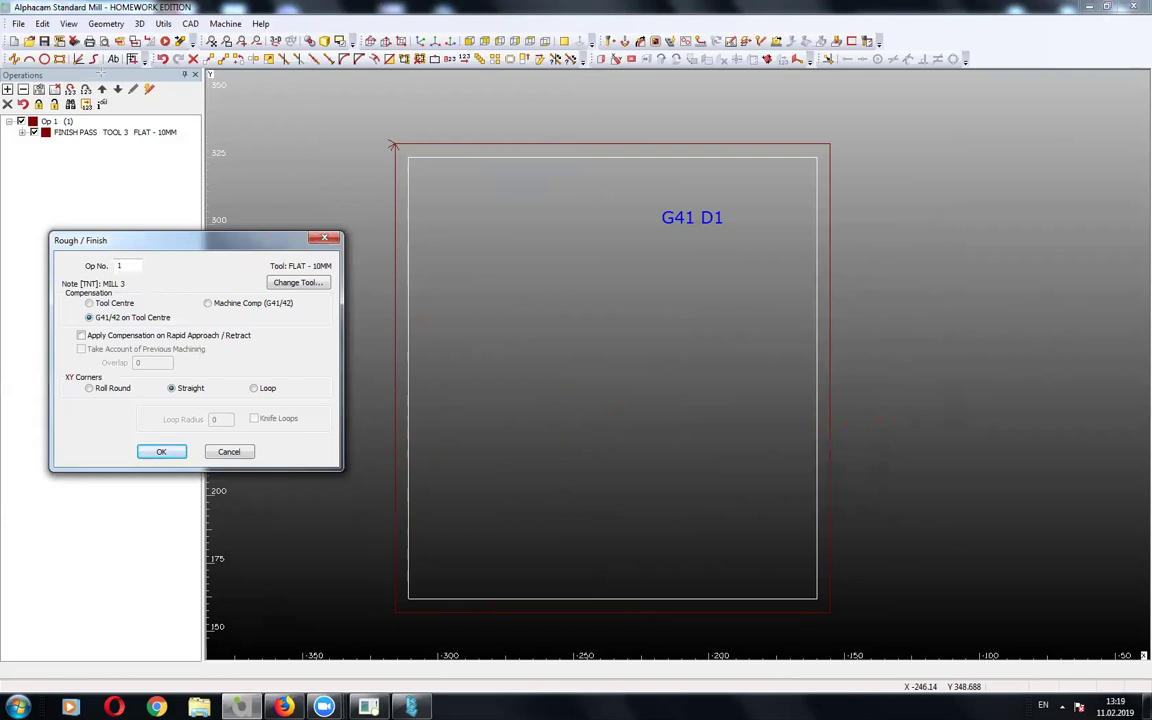
Add a '-5 -5' corner note, reset compensation to Tool Centre, and box G41 D1 in red.
click(392, 603)
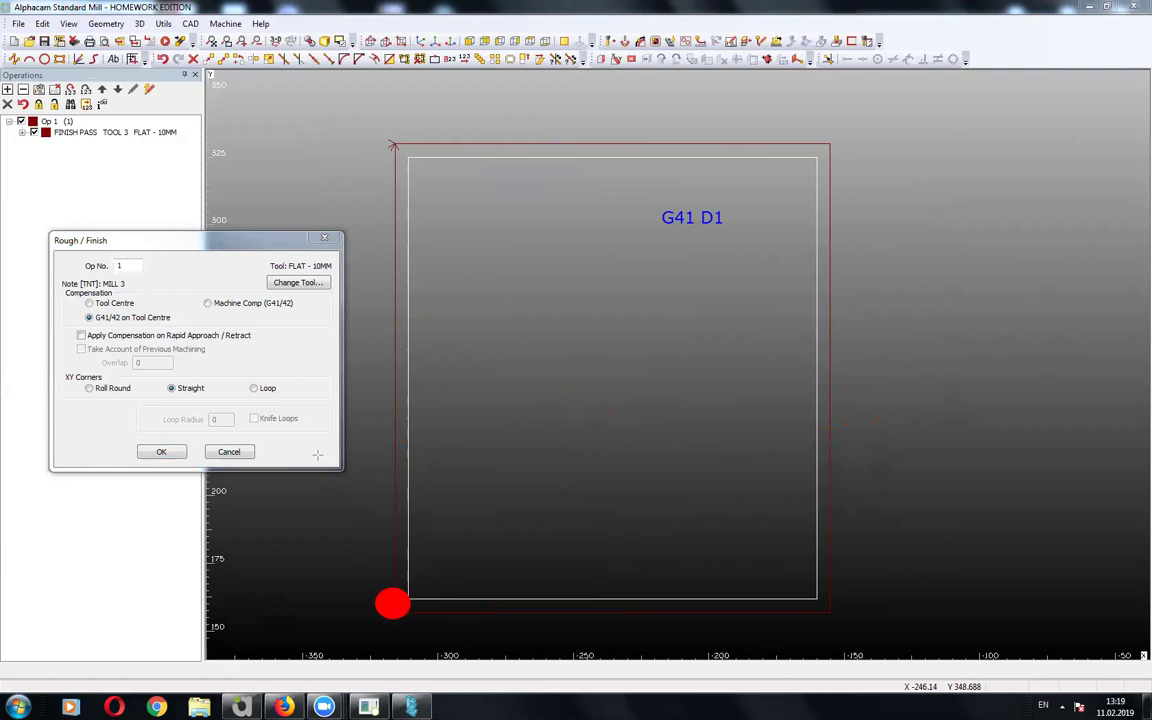
click(276, 258)
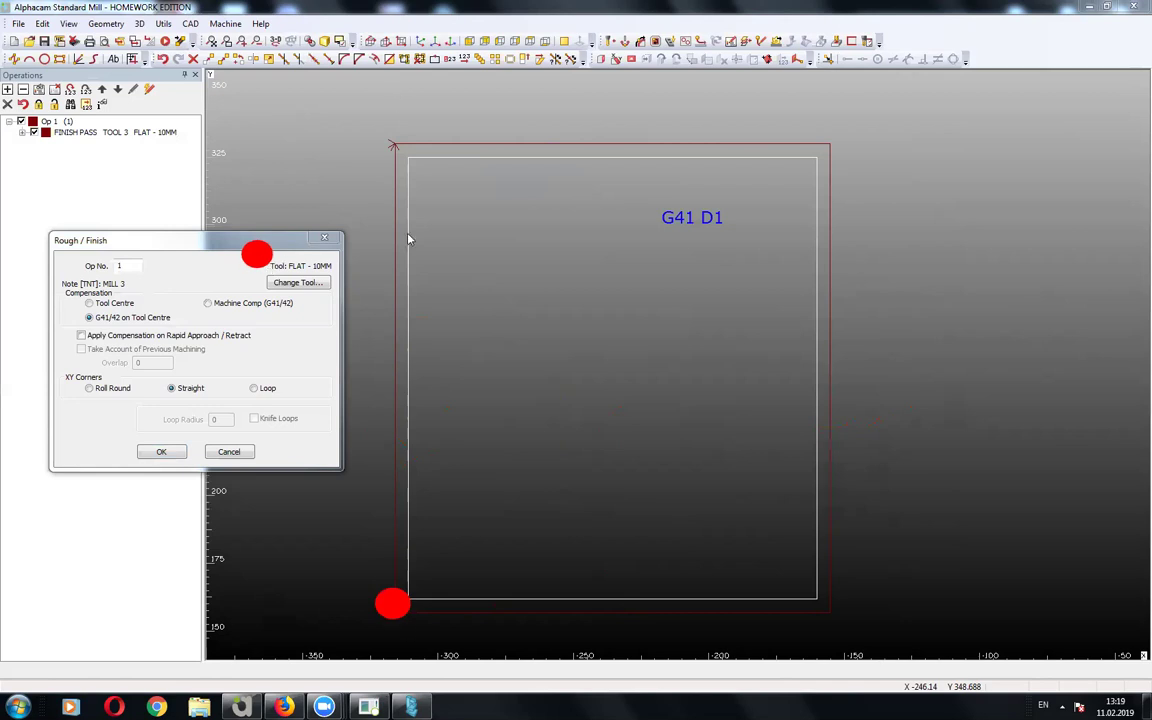
click(440, 577)
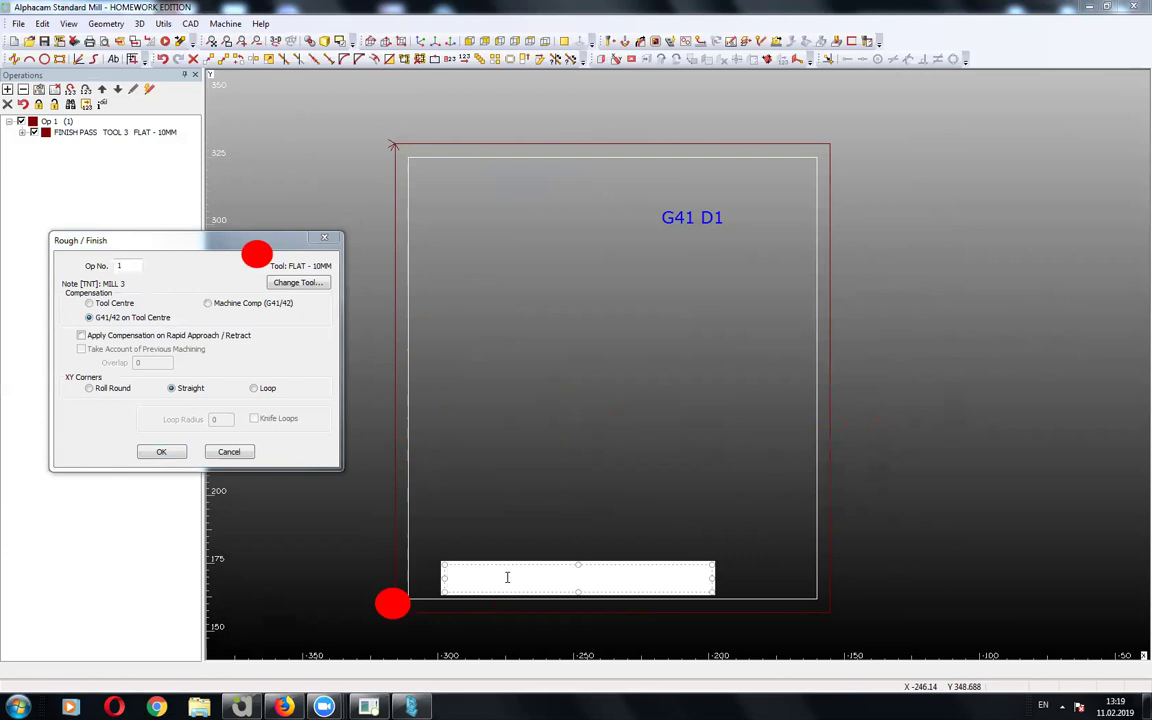
text(-5 -5)
click(506, 539)
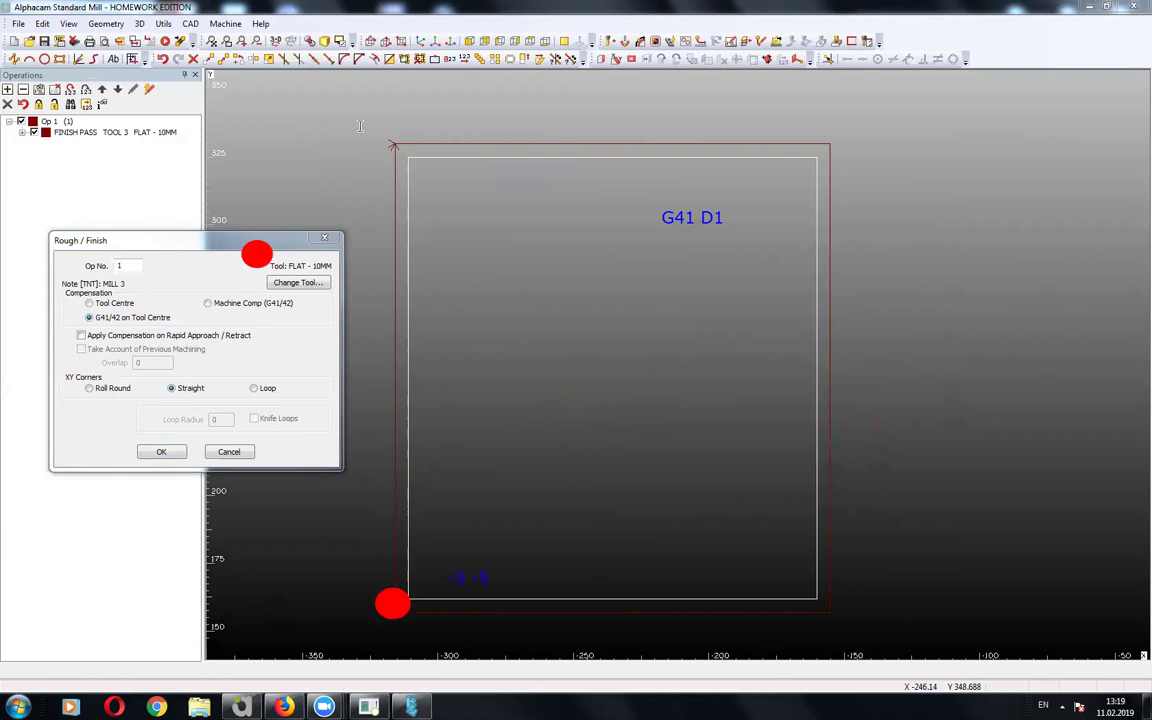
click(118, 303)
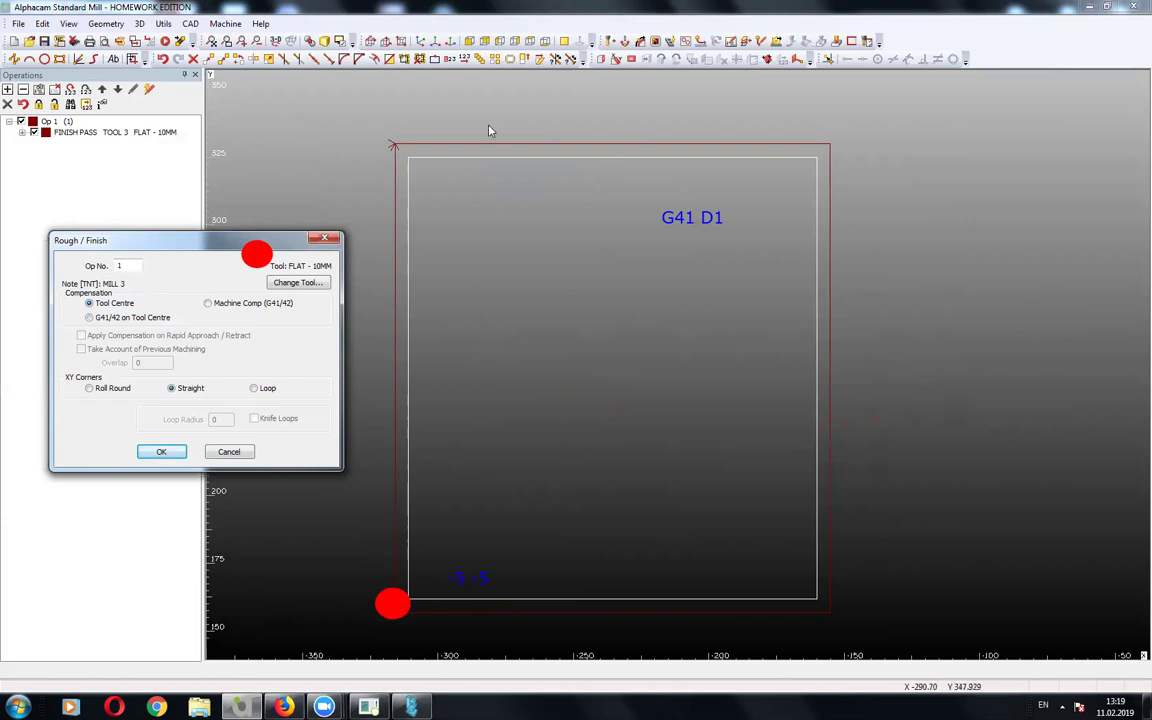
drag(630, 192, 755, 242)
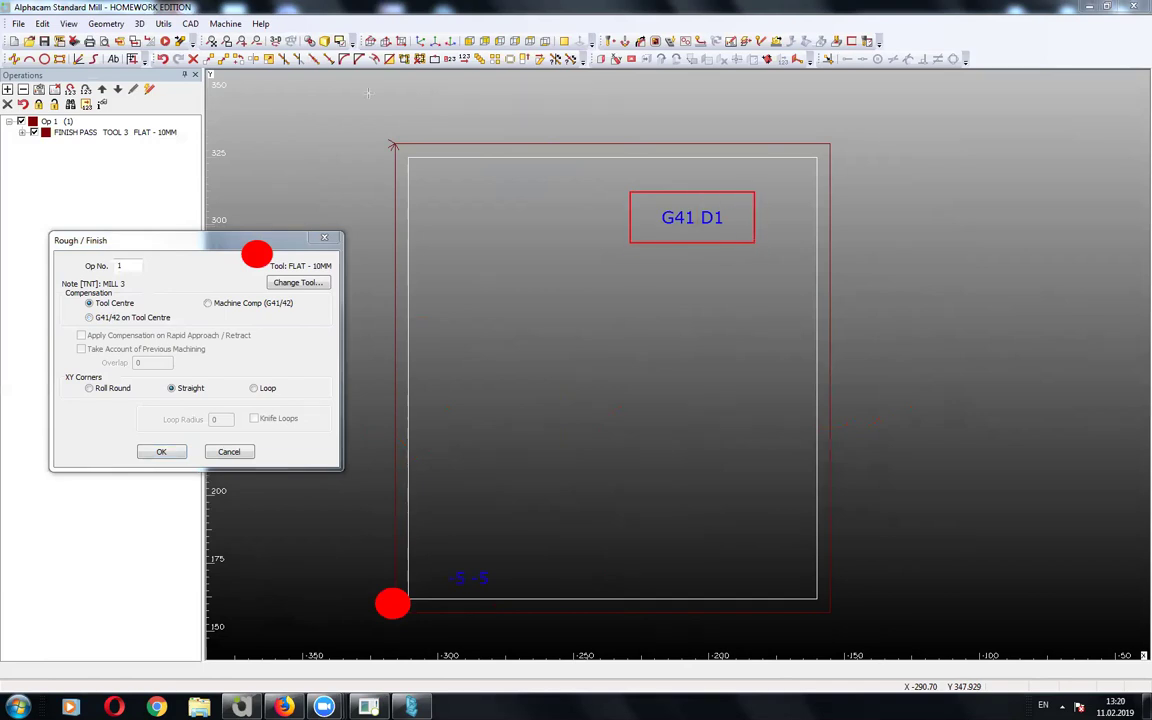
Close Rough/Finish and sketch a corner arrow plus a handwritten 1 with a double arrow.
click(324, 237)
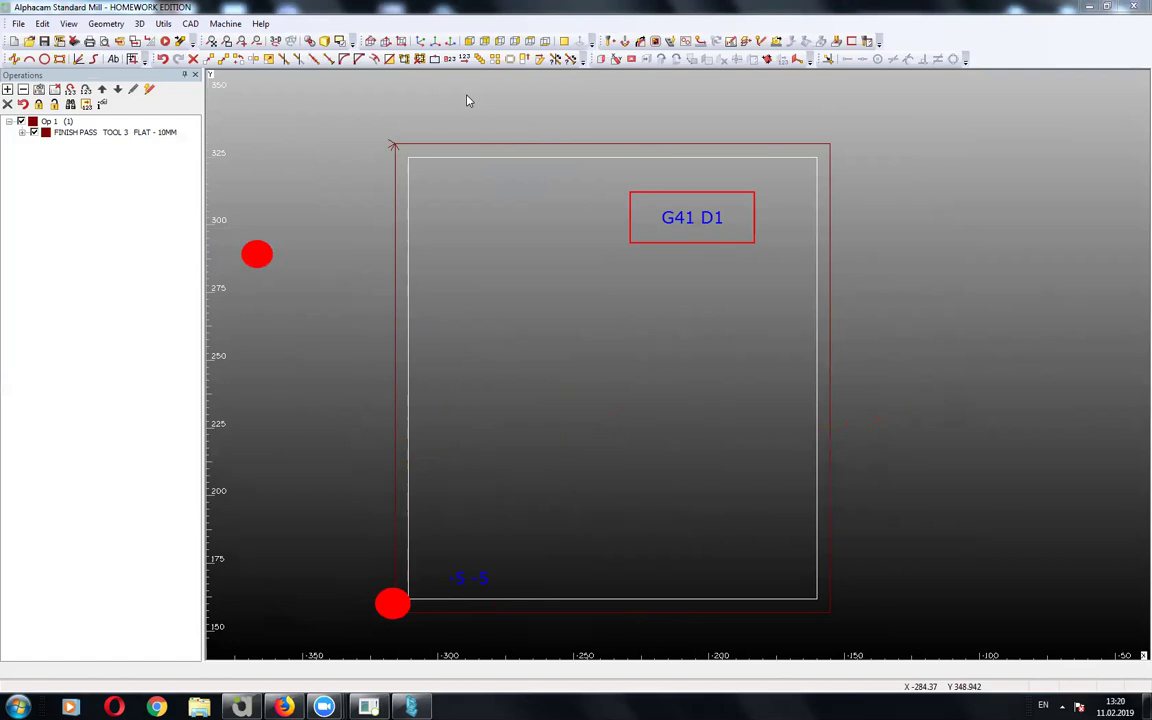
mouse_move(402, 607)
mouse_down()
mouse_move(300, 580)
mouse_move(372, 610)
mouse_move(480, 617)
mouse_up()
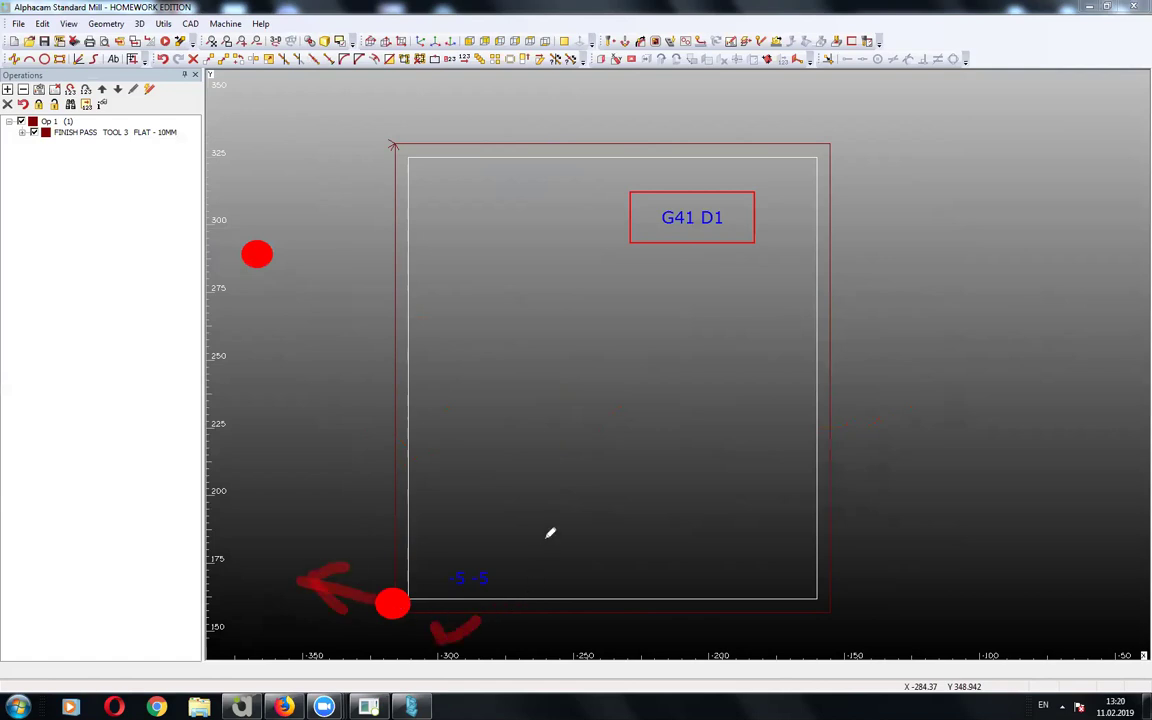
drag(464, 381, 500, 418)
drag(573, 390, 587, 427)
click(536, 378)
mouse_move(536, 378)
mouse_down()
mouse_move(640, 380)
mouse_move(710, 405)
mouse_up()
Write 2 with a sweeping curve, add a question mark and circle the G41 D1 note.
drag(438, 435, 714, 510)
drag(805, 410, 845, 425)
click(842, 458)
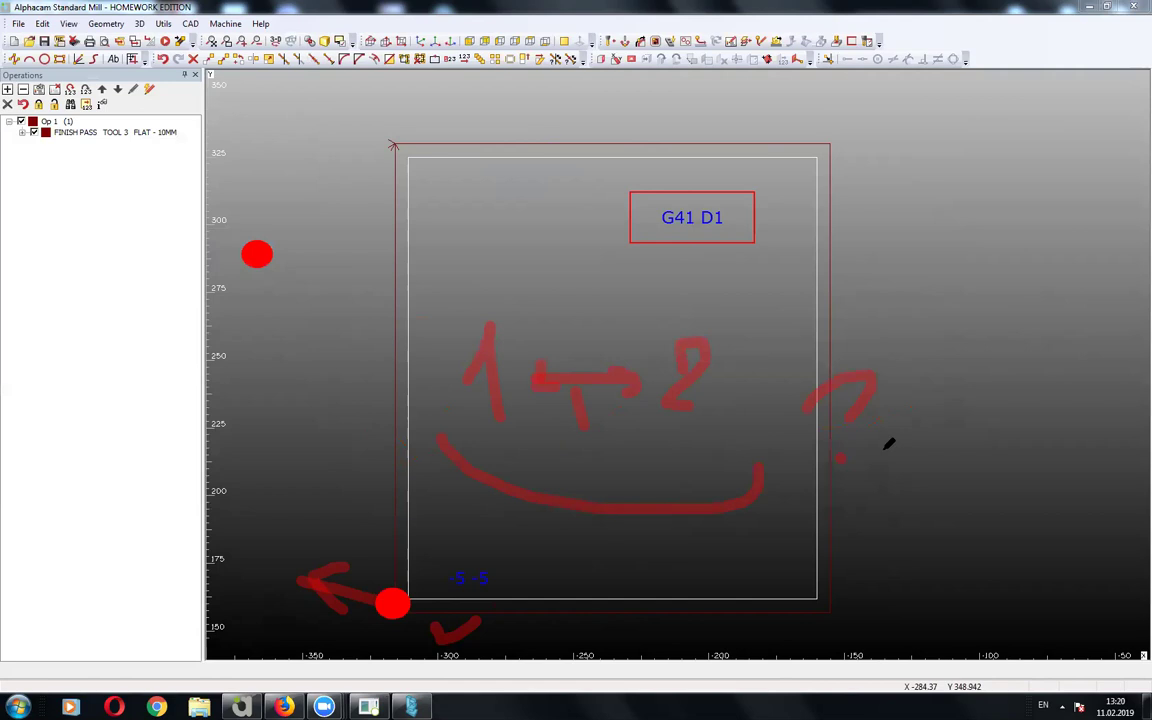
mouse_move(612, 188)
mouse_down()
mouse_move(784, 221)
mouse_move(645, 165)
mouse_up()
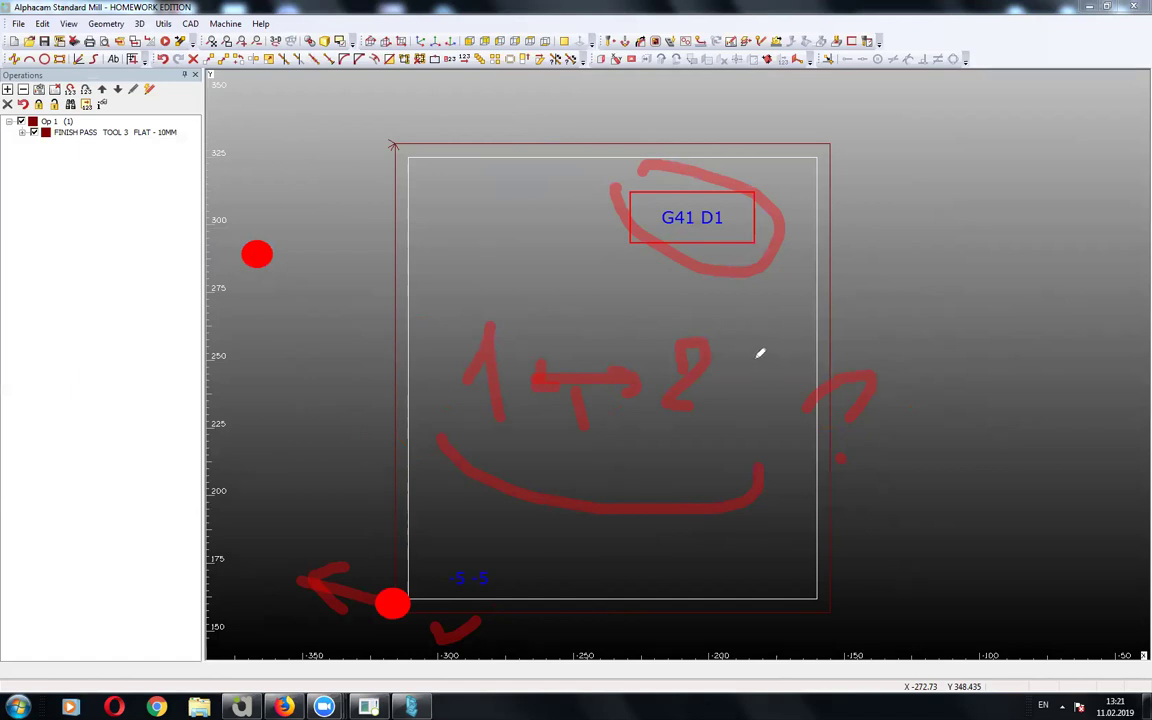
Handwrite a boxed 'WEAR D' heading and the value '-0.05' beside G41 D1.
drag(936, 188, 735, 182)
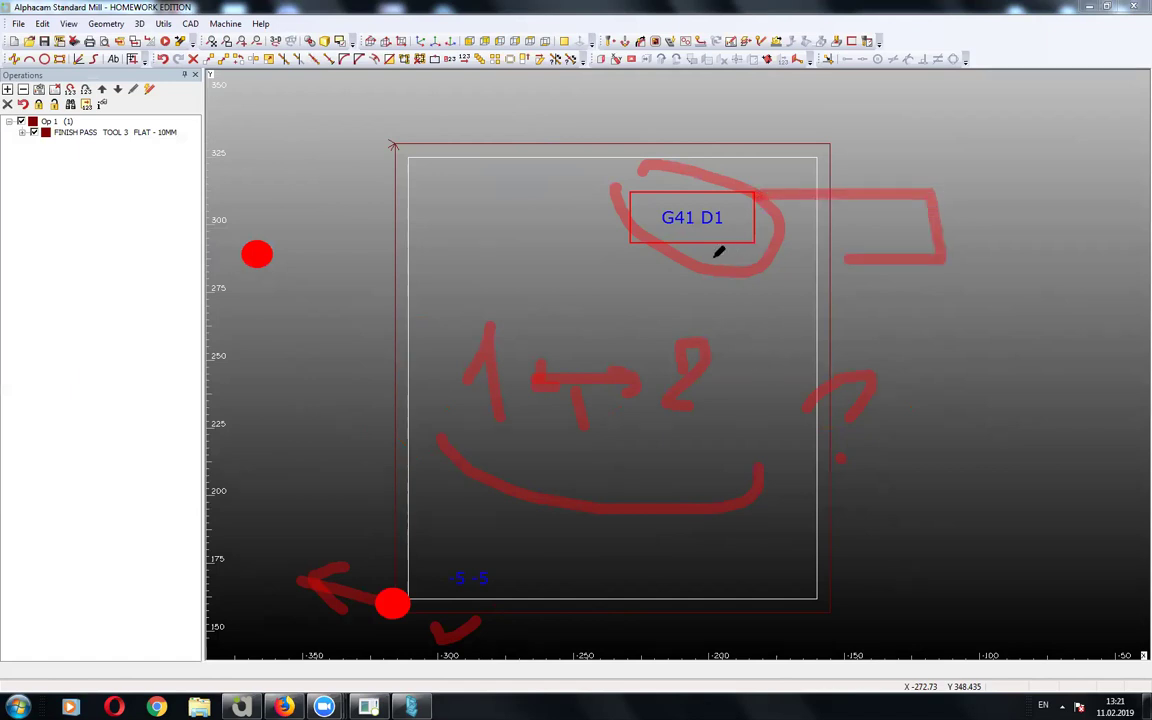
mouse_move(660, 118)
mouse_down()
mouse_move(733, 126)
mouse_move(725, 160)
mouse_move(895, 118)
mouse_move(940, 180)
mouse_up()
mouse_move(985, 130)
mouse_down()
mouse_move(1040, 160)
mouse_move(975, 175)
mouse_up()
mouse_move(725, 314)
mouse_down()
mouse_move(810, 314)
mouse_move(865, 296)
mouse_up()
click(935, 332)
drag(995, 302, 990, 298)
drag(1096, 286, 1040, 338)
Draw a long curve, a curved arrow by the corner dot, and write 'G4'.
drag(680, 385, 1148, 455)
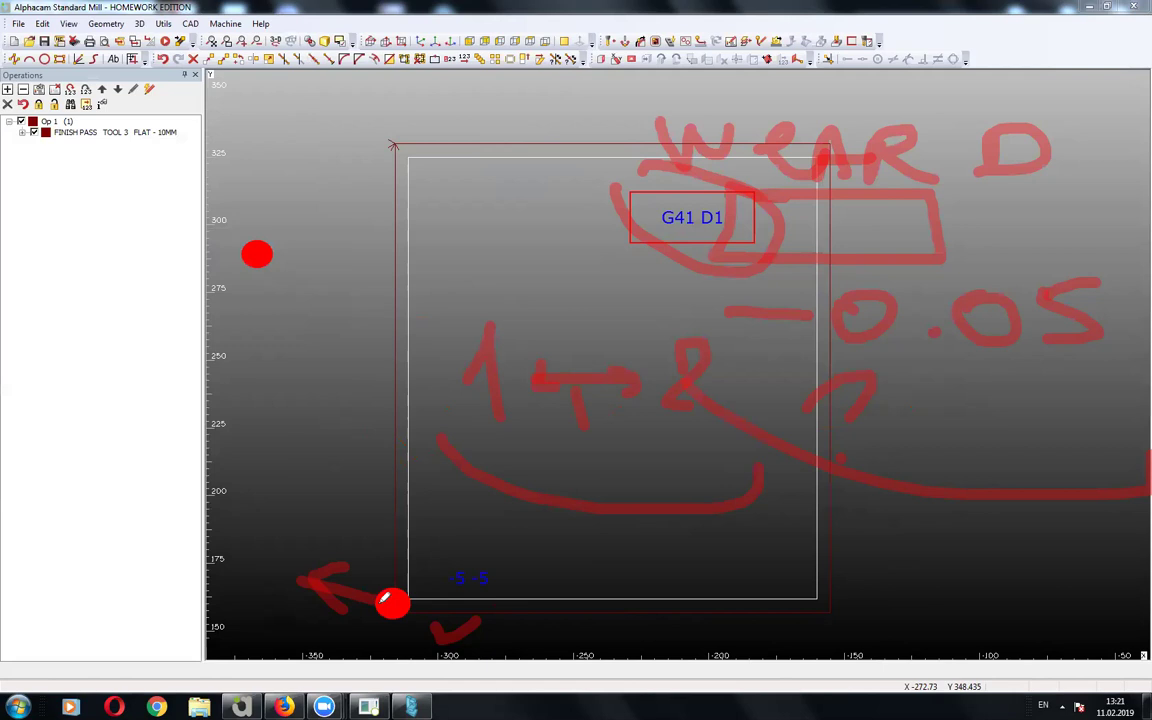
mouse_move(378, 575)
mouse_down()
mouse_move(398, 545)
mouse_move(404, 553)
mouse_up()
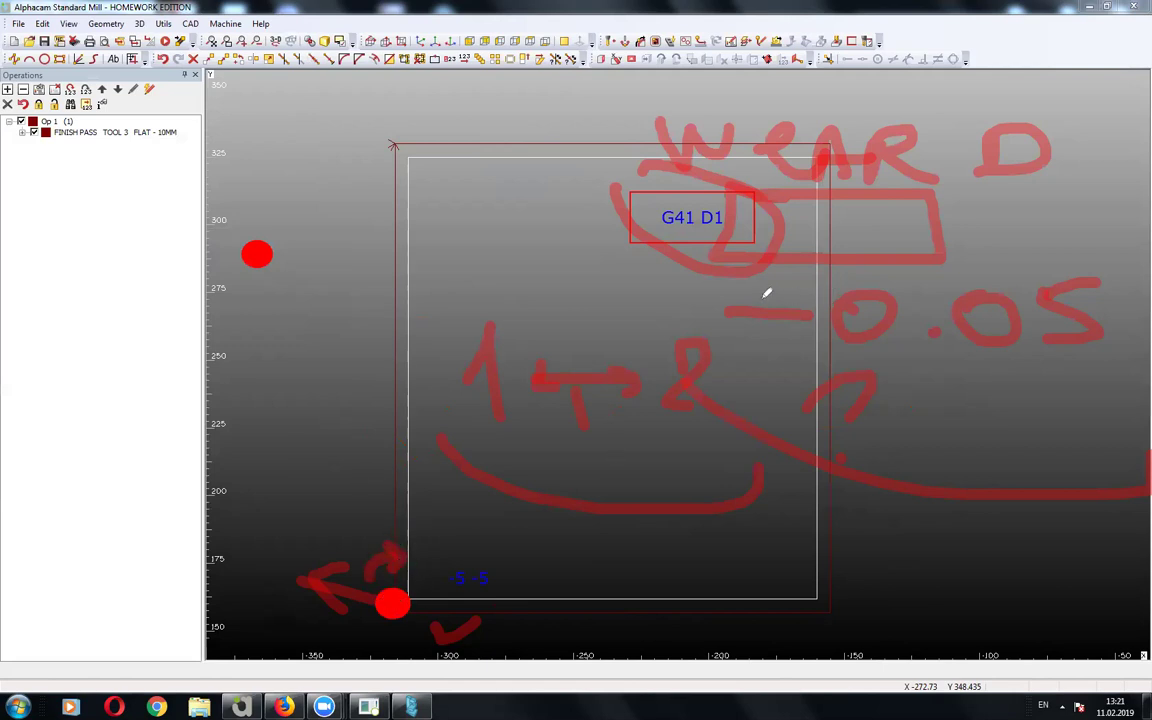
drag(845, 490, 835, 525)
drag(880, 490, 906, 538)
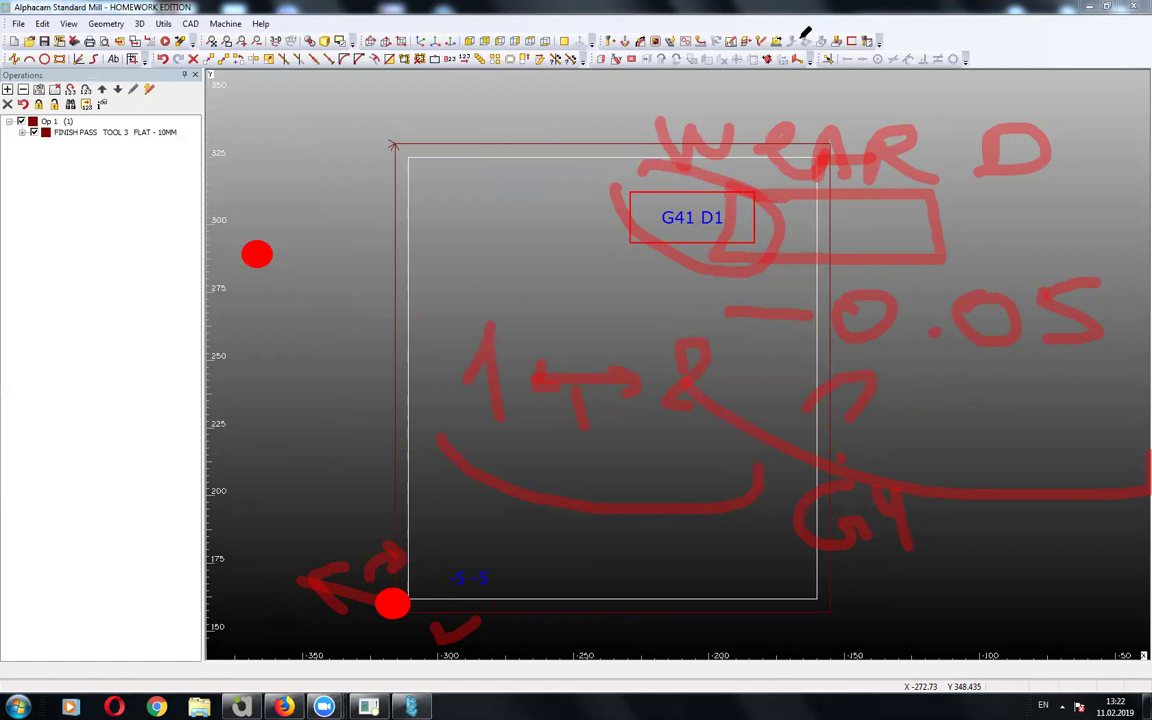
Clear the red sketches and reopen the FINISH PASS Rough / Finish dialog.
key(e)
click(152, 132)
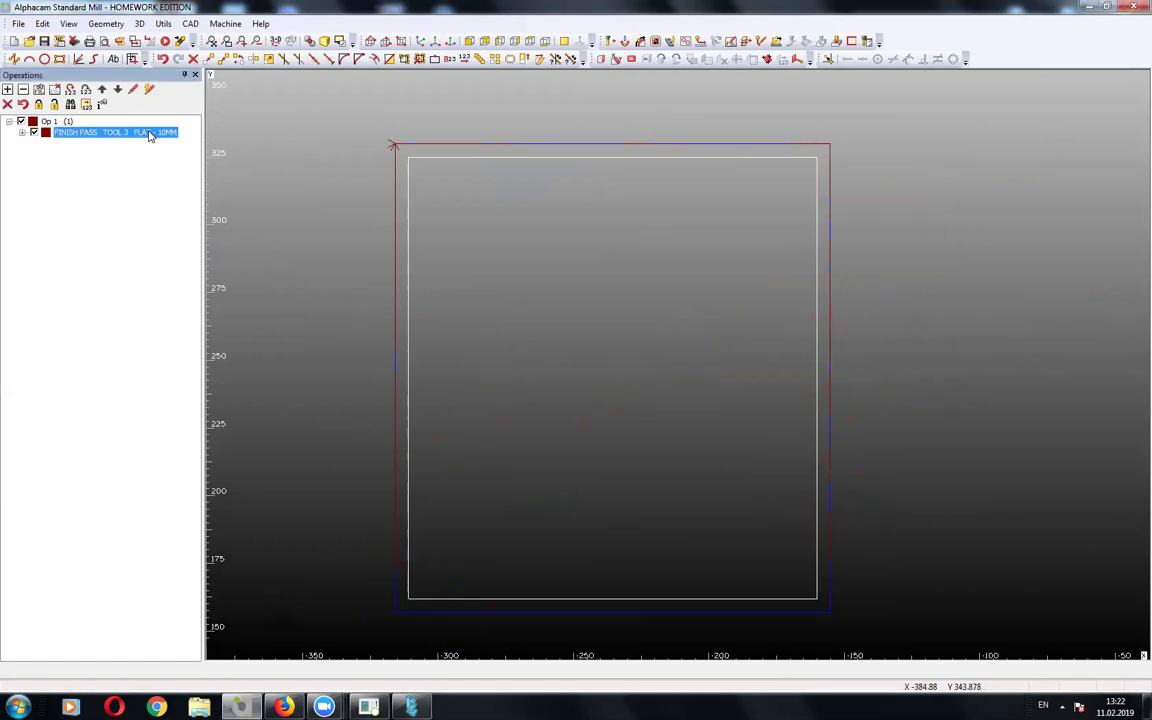
right_click(152, 132)
click(183, 141)
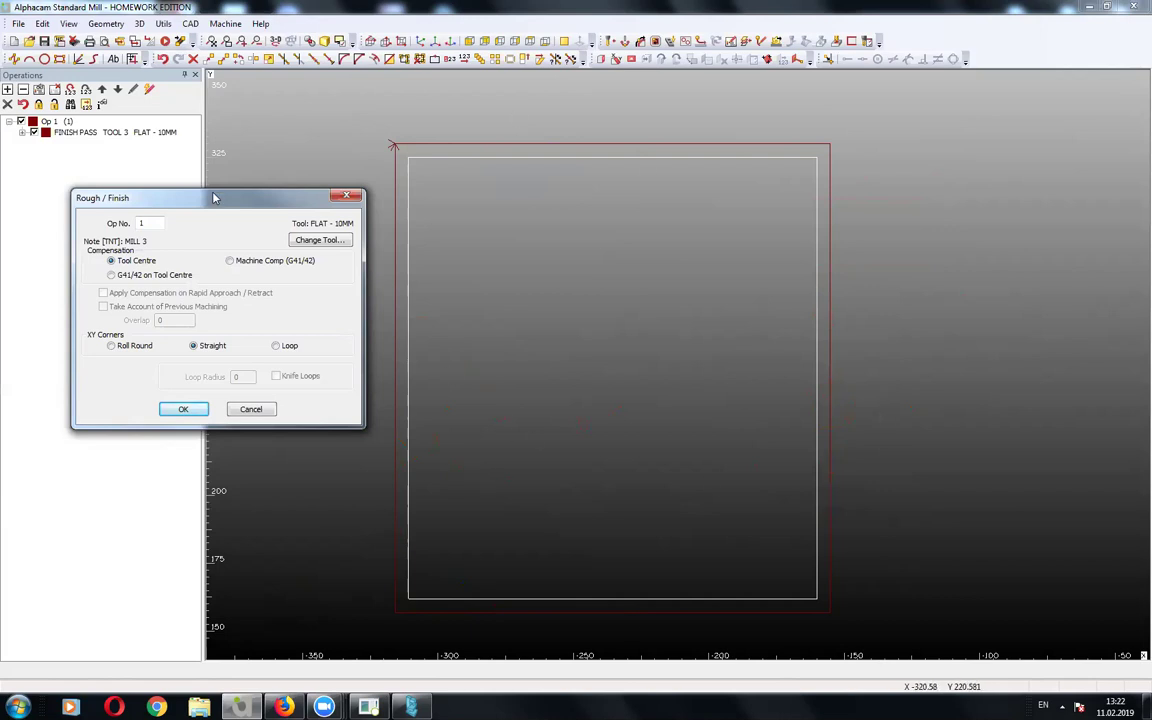
drag(213, 198, 208, 240)
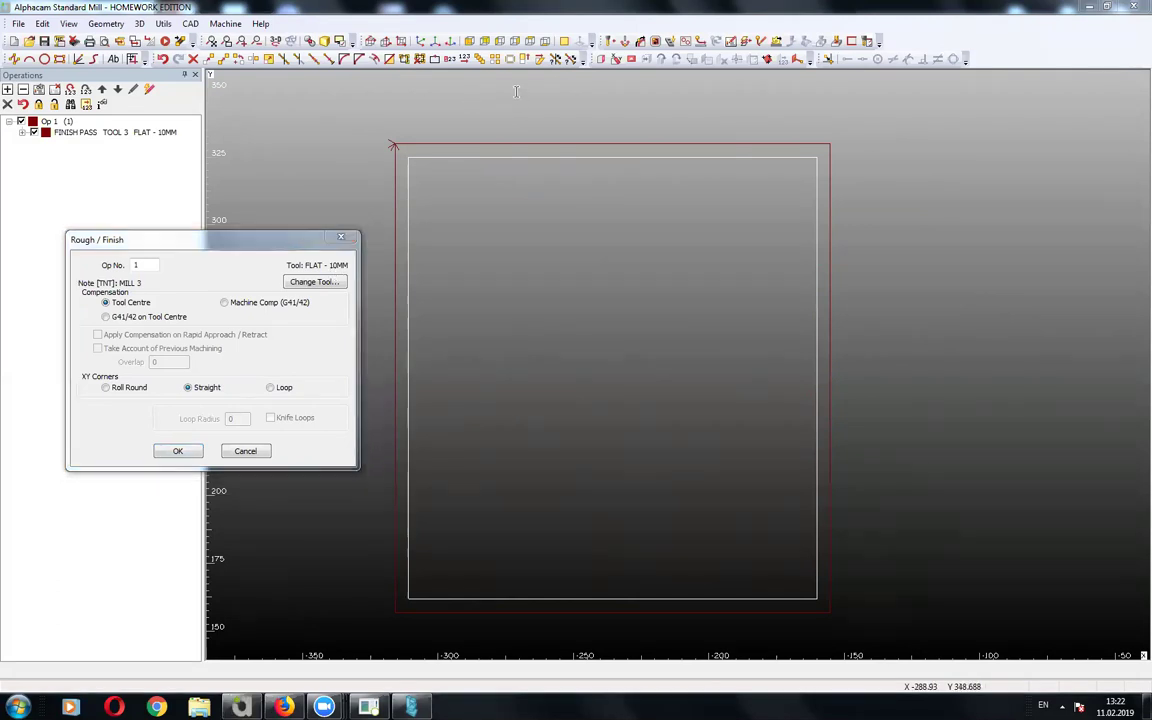
drag(766, 353, 814, 353)
drag(878, 330, 925, 325)
click(967, 388)
mouse_move(1002, 336)
mouse_down()
mouse_move(1020, 324)
mouse_move(1024, 373)
mouse_move(1005, 395)
mouse_up()
mouse_move(1108, 322)
mouse_down()
mouse_move(1120, 405)
mouse_move(1130, 406)
mouse_up()
drag(768, 446, 1148, 444)
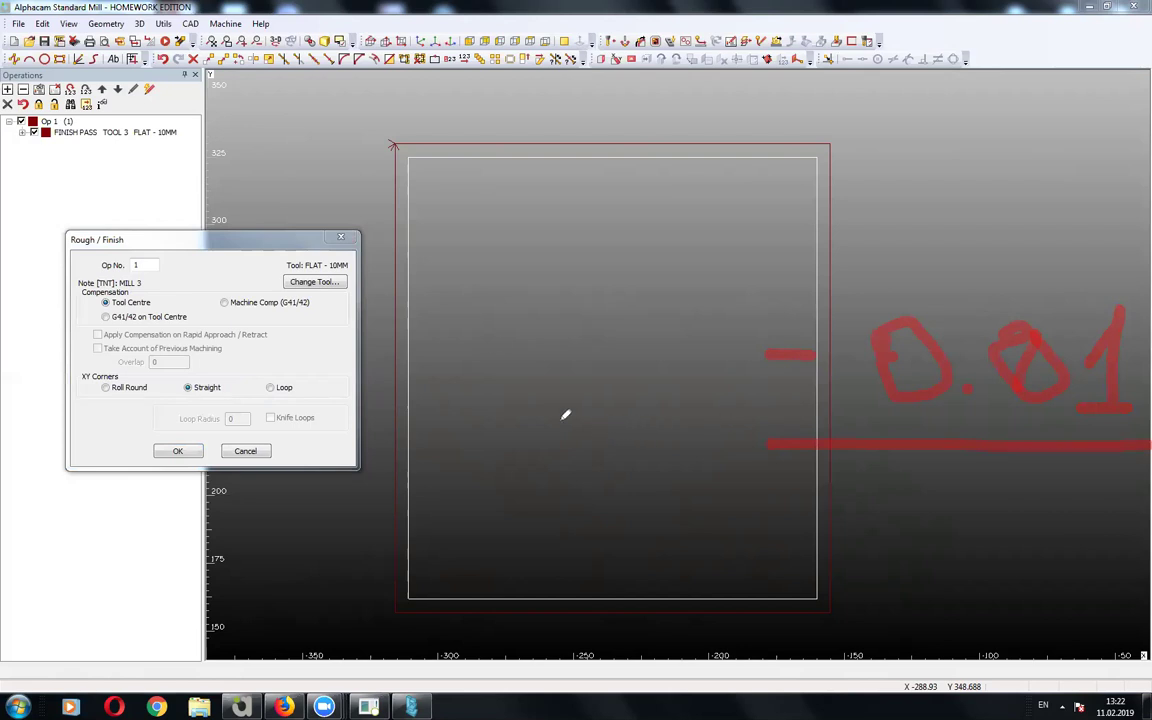
mouse_move(474, 372)
mouse_down()
mouse_move(560, 220)
mouse_move(566, 248)
mouse_move(645, 222)
mouse_up()
drag(690, 184, 700, 186)
mouse_move(790, 182)
mouse_down()
mouse_move(856, 188)
mouse_move(890, 232)
mouse_move(925, 235)
mouse_up()
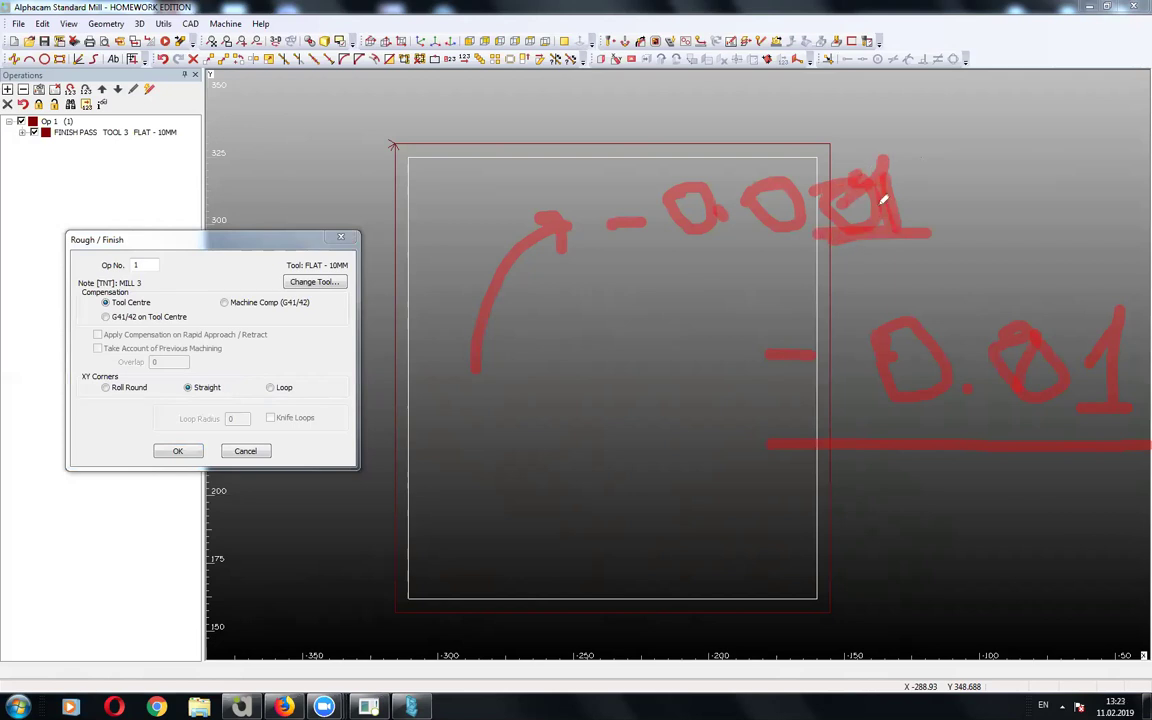
drag(820, 246, 930, 246)
drag(898, 157, 874, 185)
drag(915, 137, 802, 249)
drag(850, 200, 874, 180)
drag(840, 250, 790, 325)
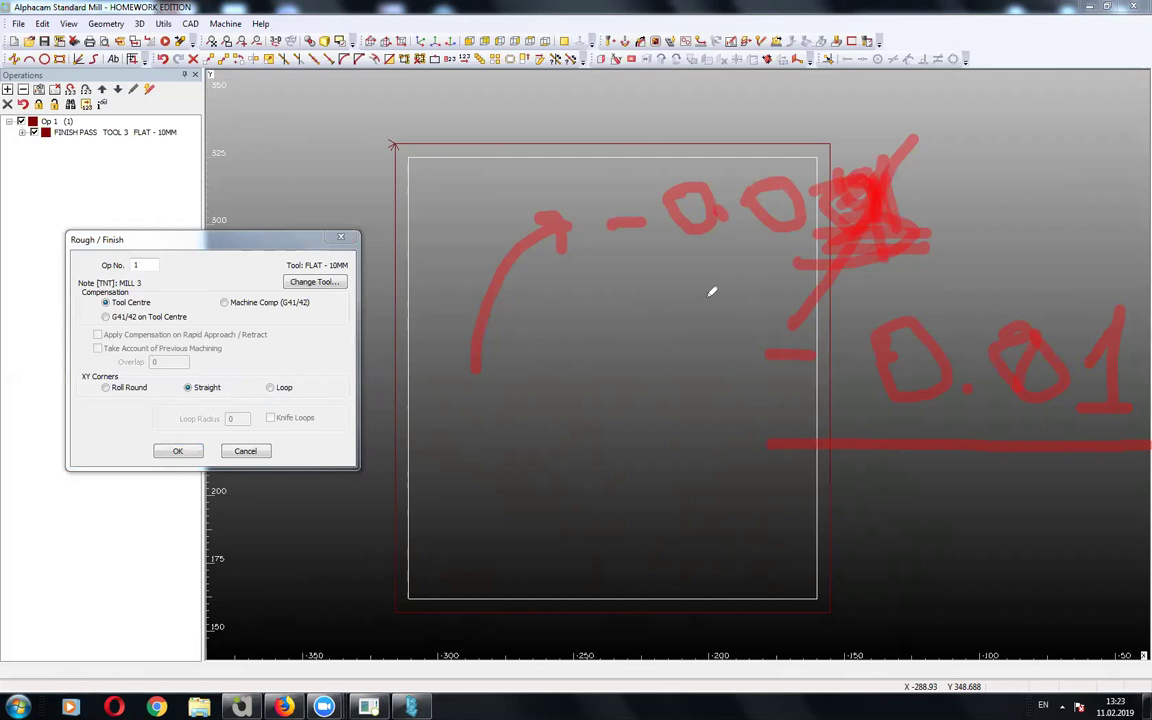
mouse_move(537, 487)
mouse_down()
mouse_move(560, 578)
mouse_move(575, 545)
mouse_move(655, 545)
mouse_move(662, 578)
mouse_up()
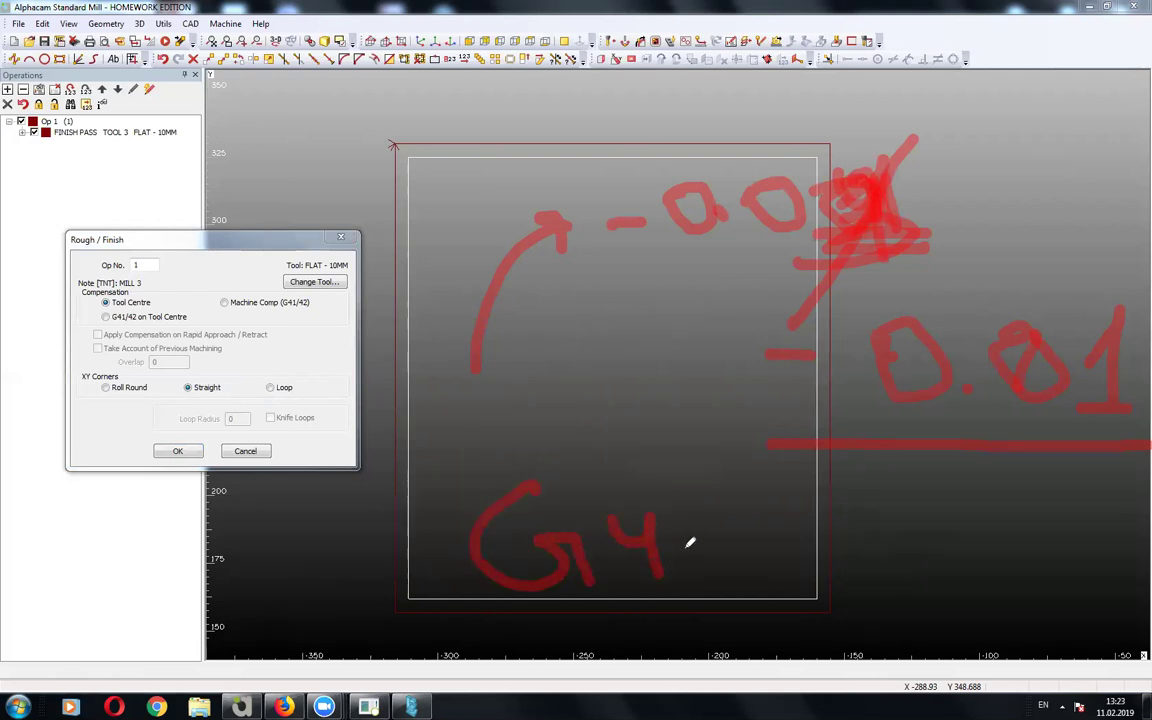
mouse_move(692, 528)
mouse_down()
mouse_move(710, 499)
mouse_move(714, 580)
mouse_move(762, 583)
mouse_move(814, 505)
mouse_move(795, 574)
mouse_up()
mouse_move(902, 512)
mouse_down()
mouse_move(940, 570)
mouse_move(1005, 570)
mouse_up()
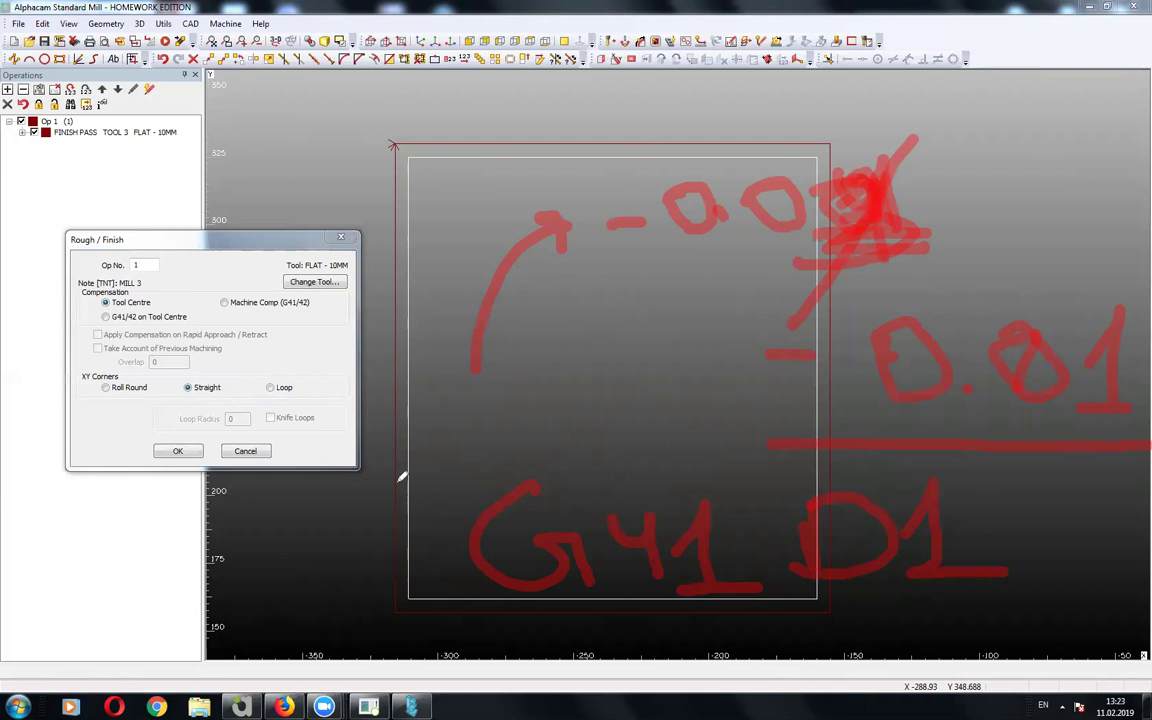
drag(128, 318, 120, 330)
key(e)
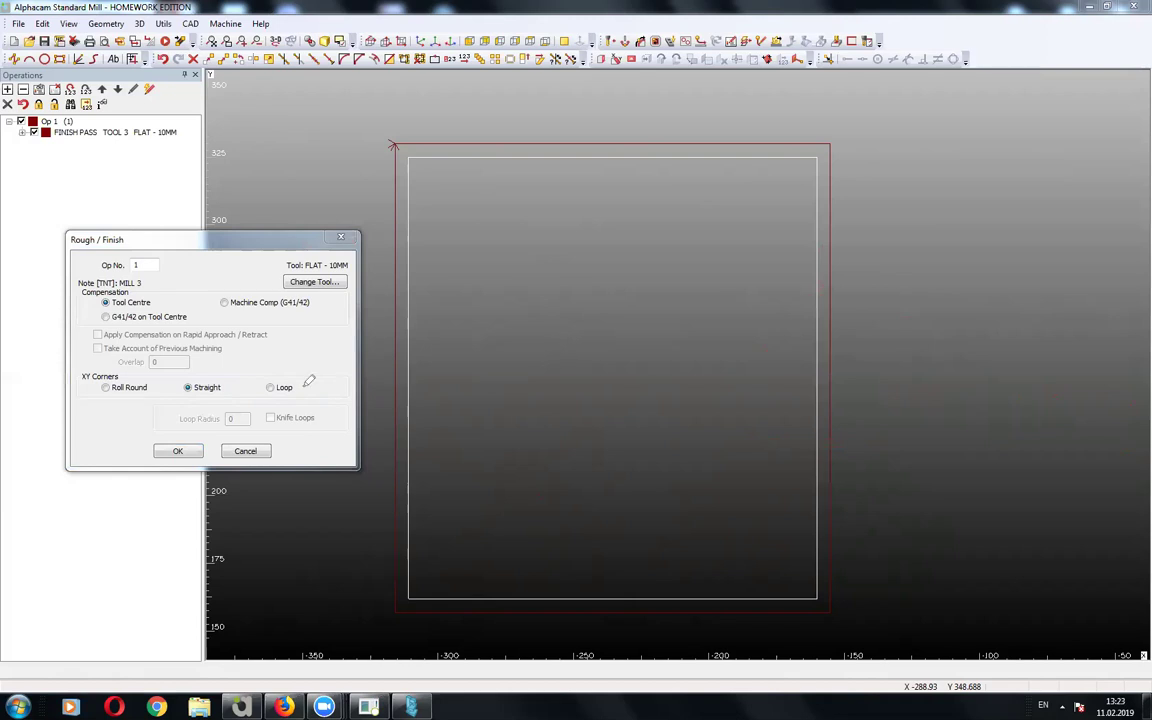
mouse_move(61, 412)
mouse_down()
mouse_move(162, 366)
mouse_move(148, 352)
mouse_up()
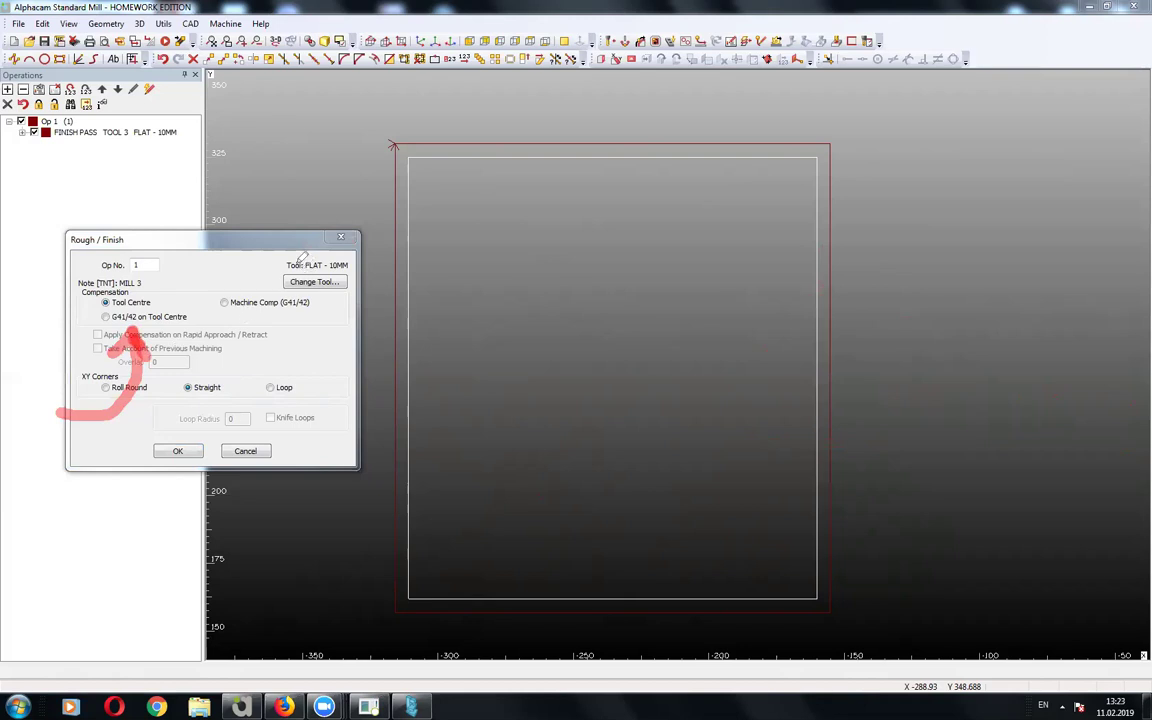
drag(298, 248, 302, 250)
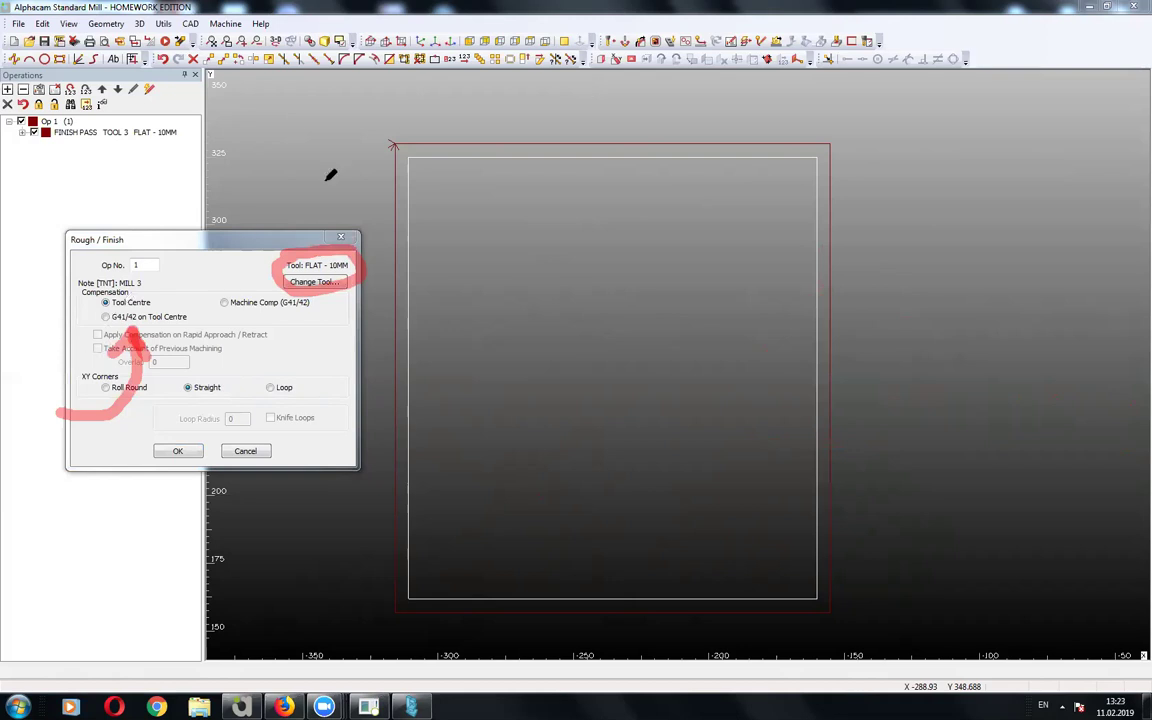
key(Escape)
drag(224, 296, 205, 294)
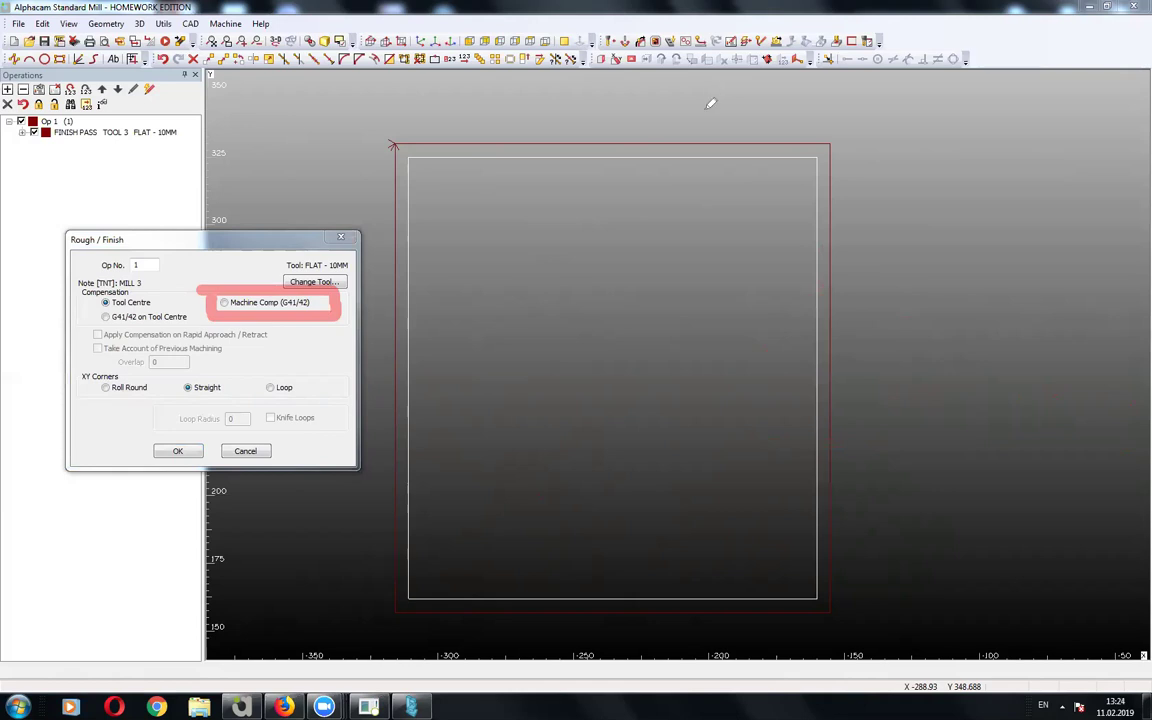
key(Escape)
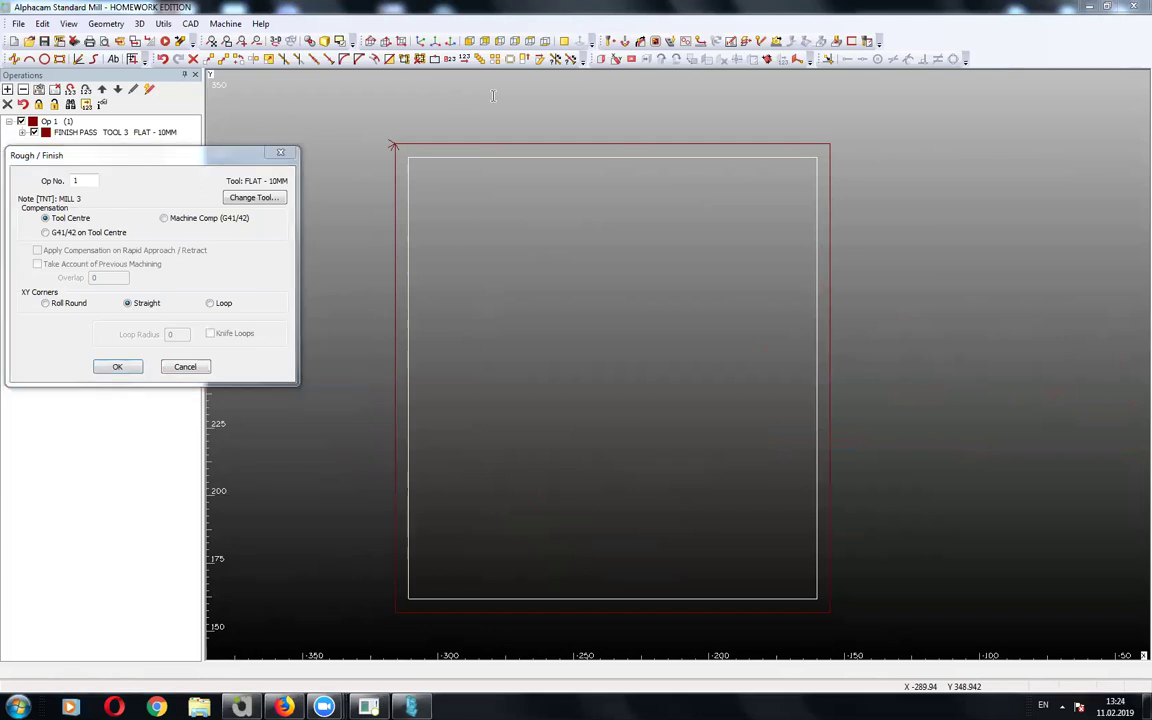
Mark the four corners of the square outline on screen.
click(408, 596)
click(410, 158)
click(816, 156)
click(817, 598)
Set the FLAT - 10MM finish pass to Machine Comp (G41/42), boxing both choices in red.
drag(164, 211, 255, 229)
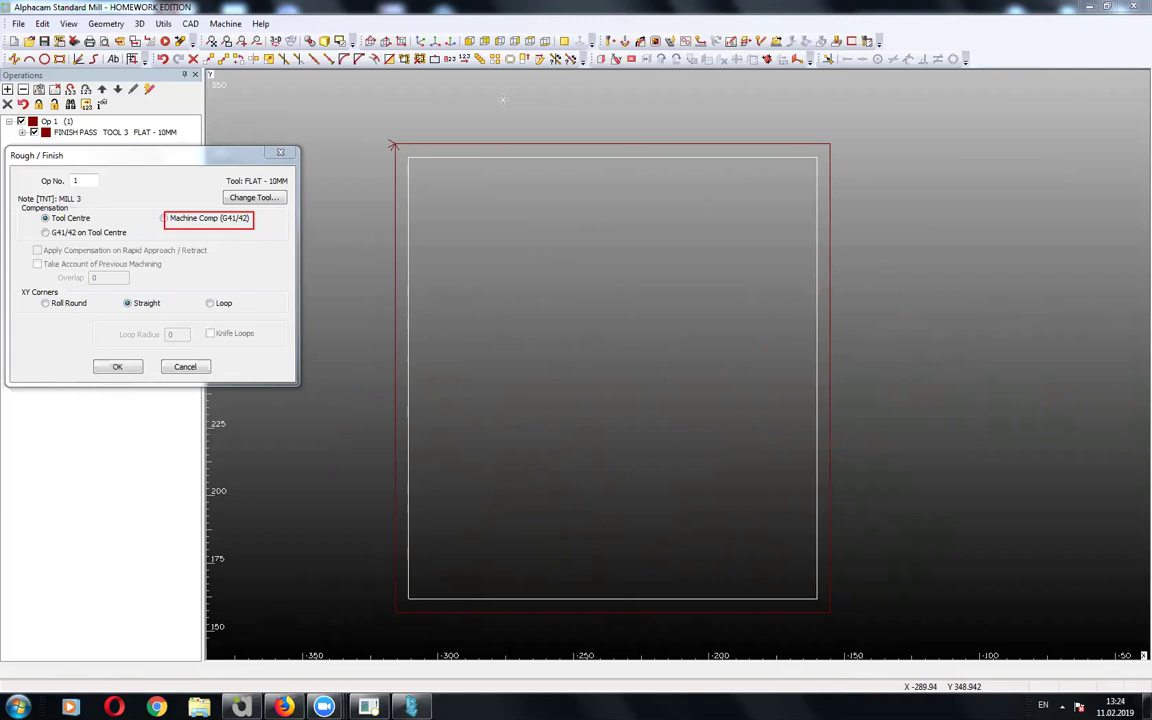
click(90, 232)
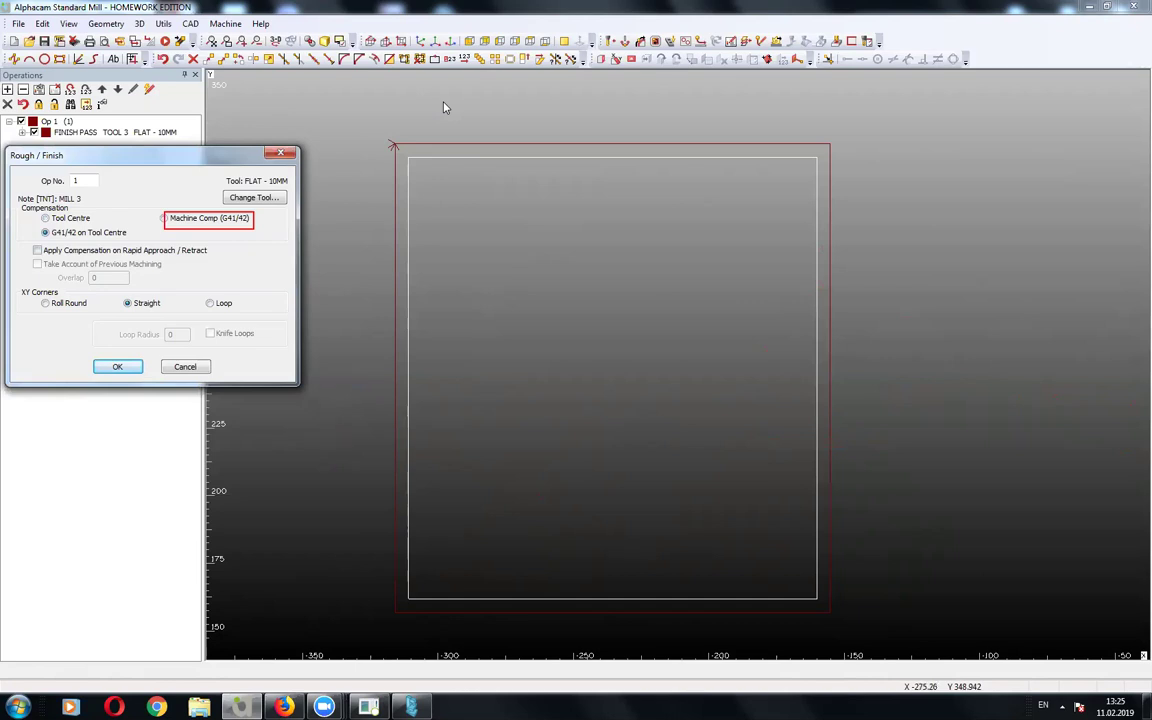
drag(215, 172, 295, 192)
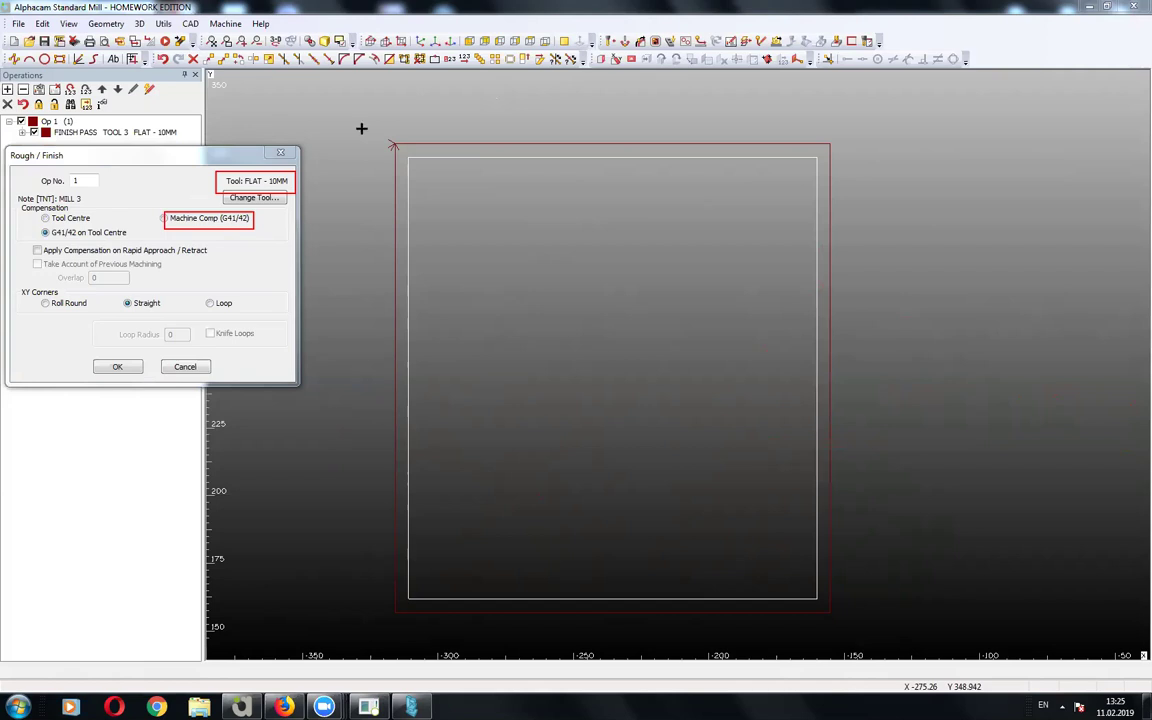
click(175, 220)
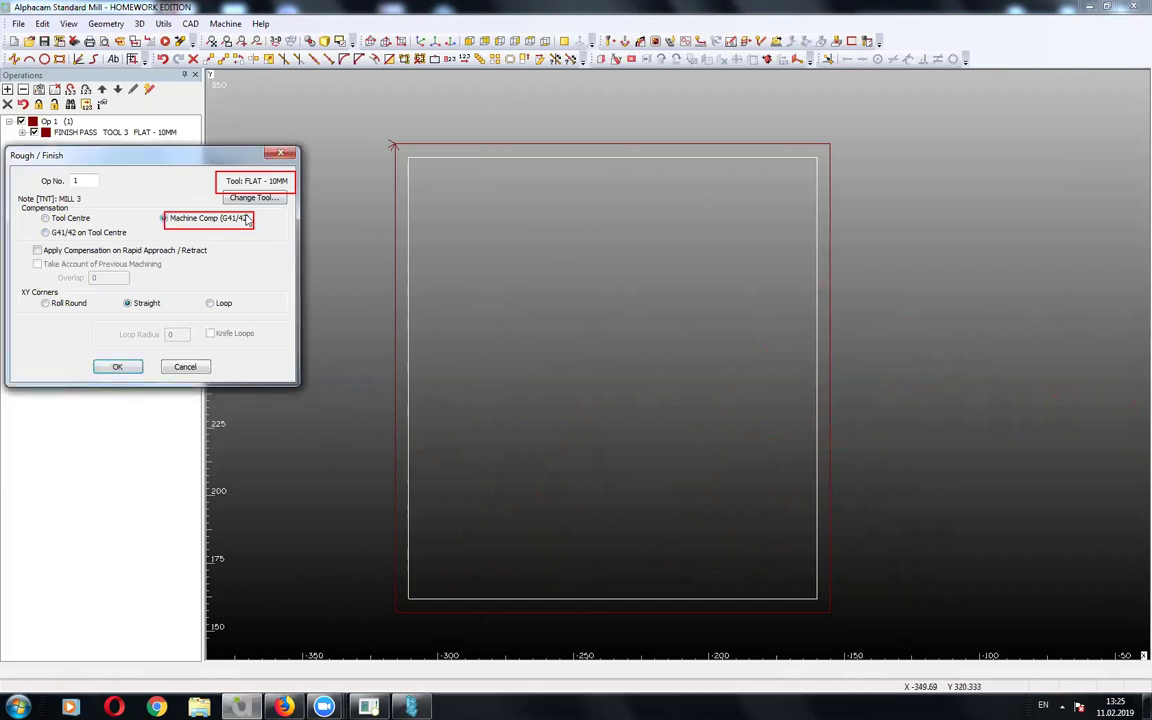